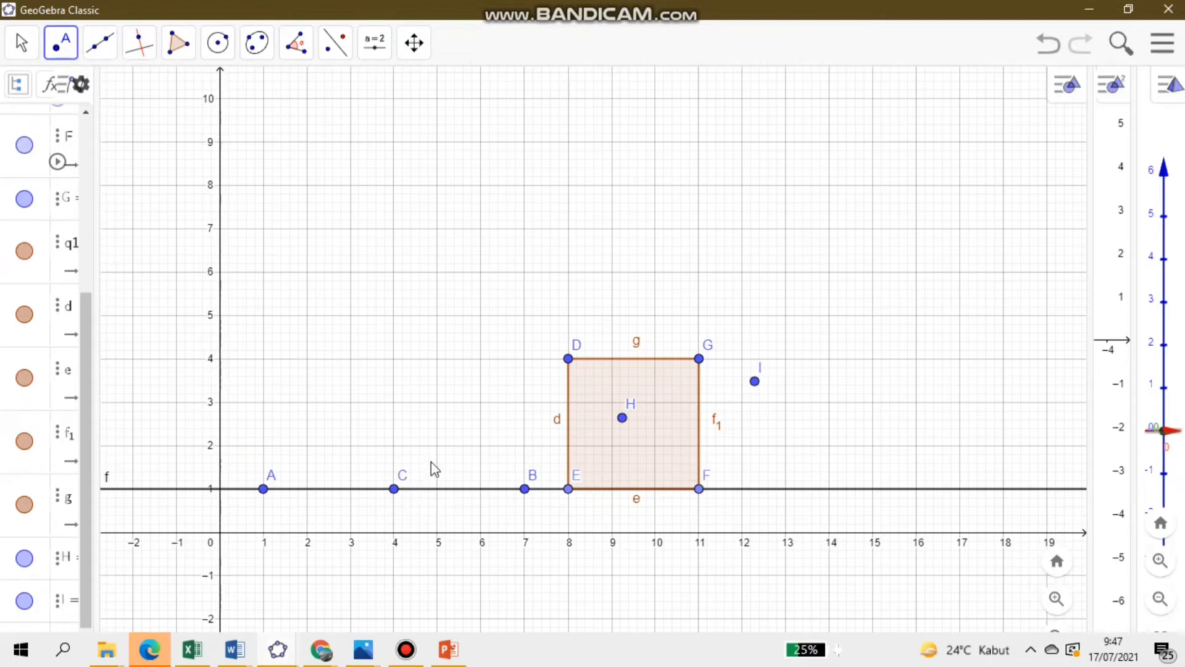
# - Place a free point off line f, just above point C in the 2D view
pyautogui.click(388, 436)
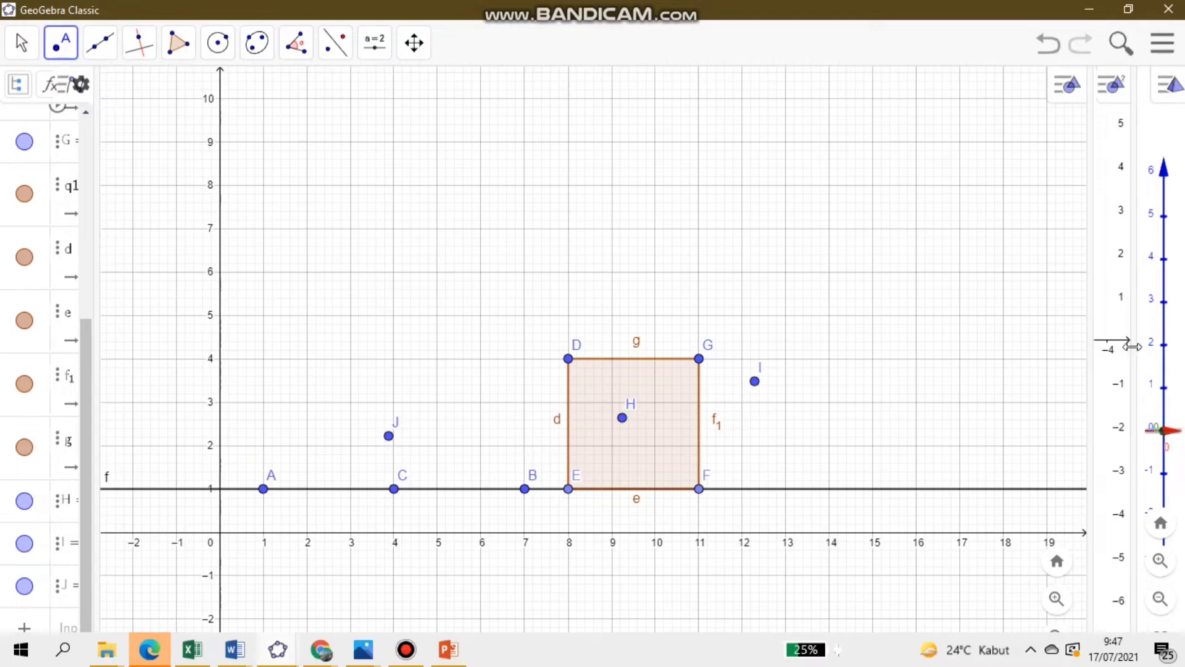
# - Enlarge the 3D view and rotate it so line f and square DEFG are seen obliquely from above
pyautogui.moveTo(1132, 346); pyautogui.dragTo(383, 372)
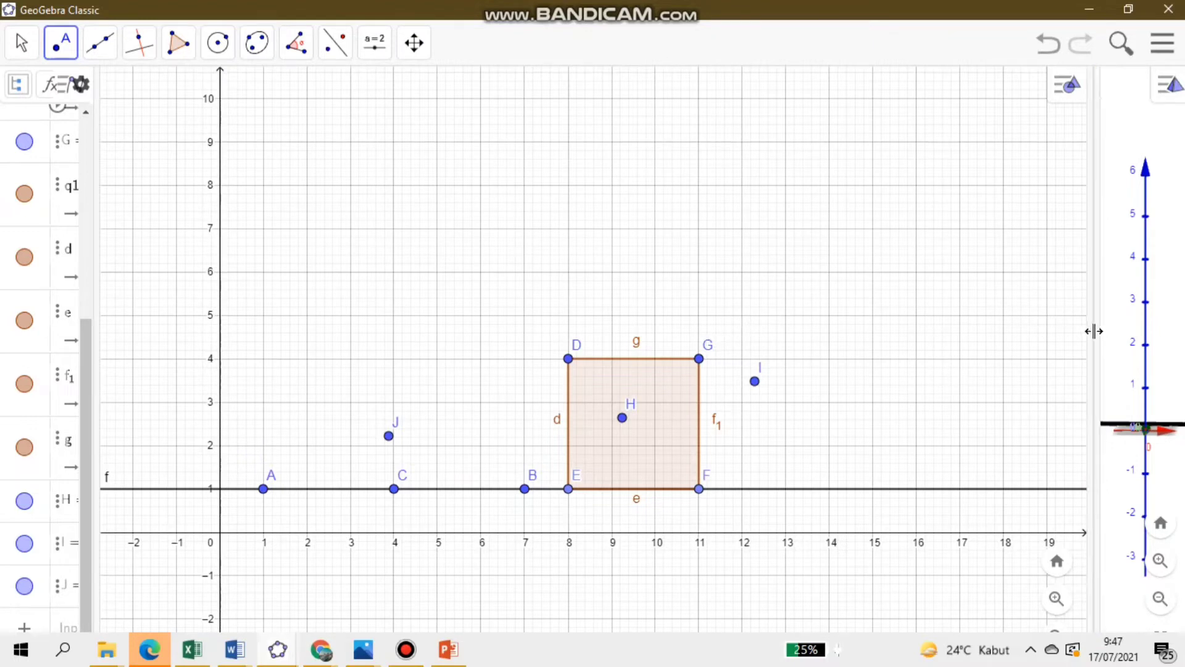
pyautogui.moveTo(1088, 332); pyautogui.dragTo(287, 289)
pyautogui.click(24, 46)
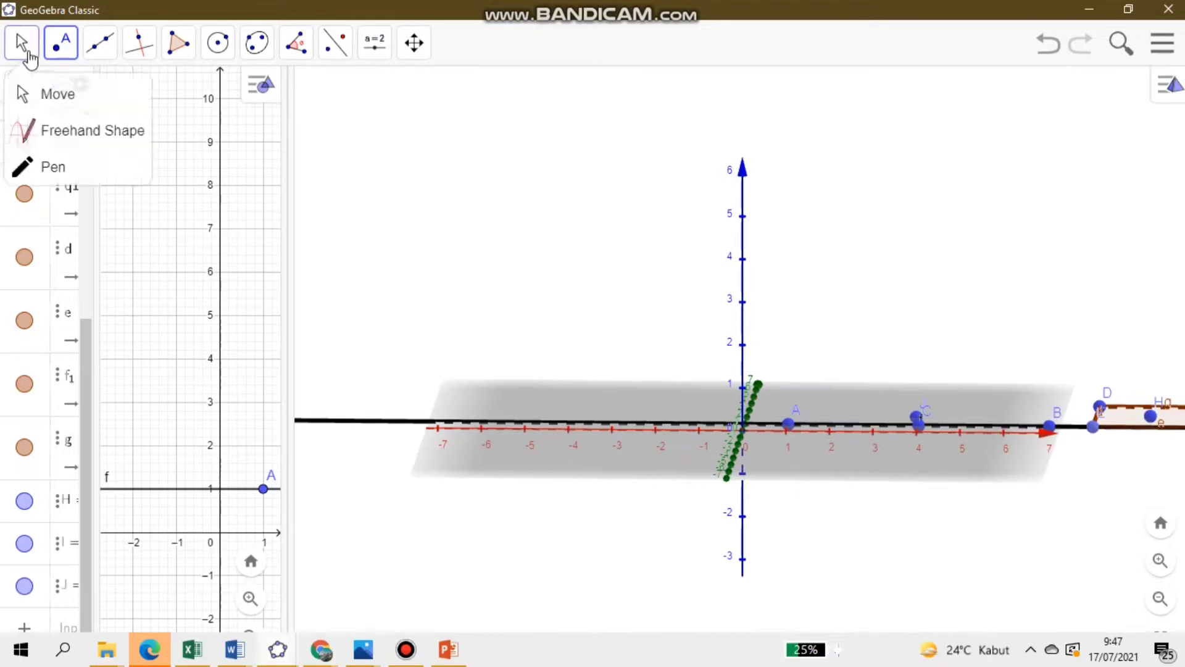
pyautogui.click(43, 95)
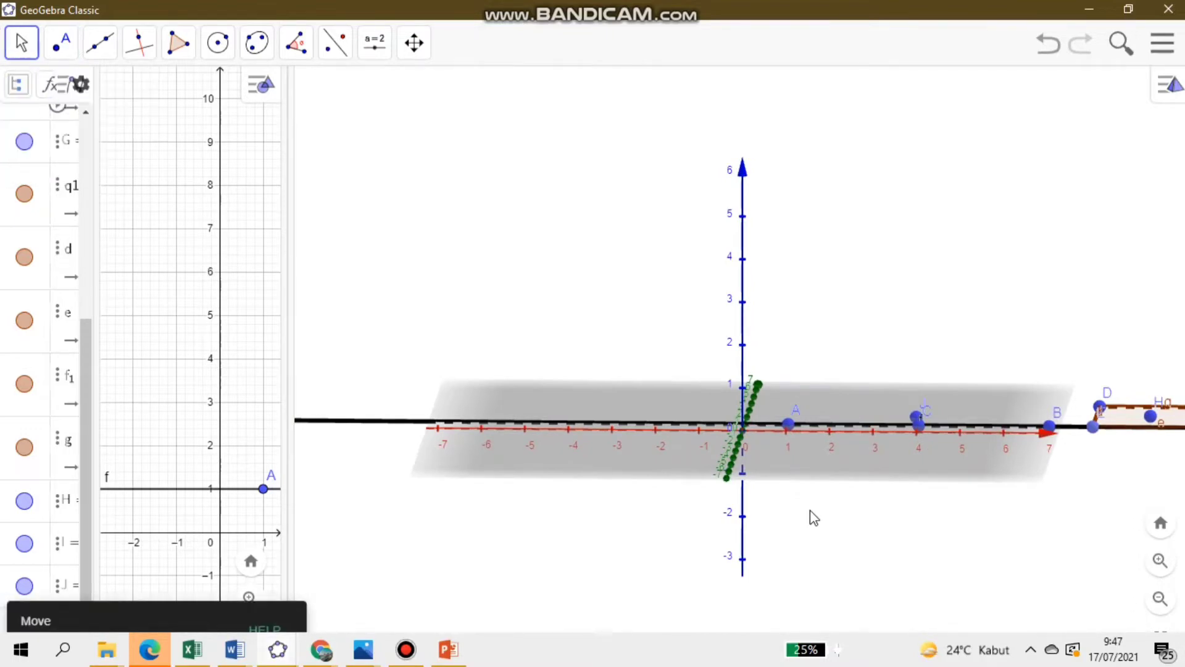
pyautogui.moveTo(810, 510)
pyautogui.mouseDown()
pyautogui.moveTo(779, 525)
pyautogui.moveTo(732, 494)
pyautogui.moveTo(694, 489)
pyautogui.moveTo(785, 509)
pyautogui.moveTo(762, 490)
pyautogui.moveTo(793, 513)
pyautogui.mouseUp()
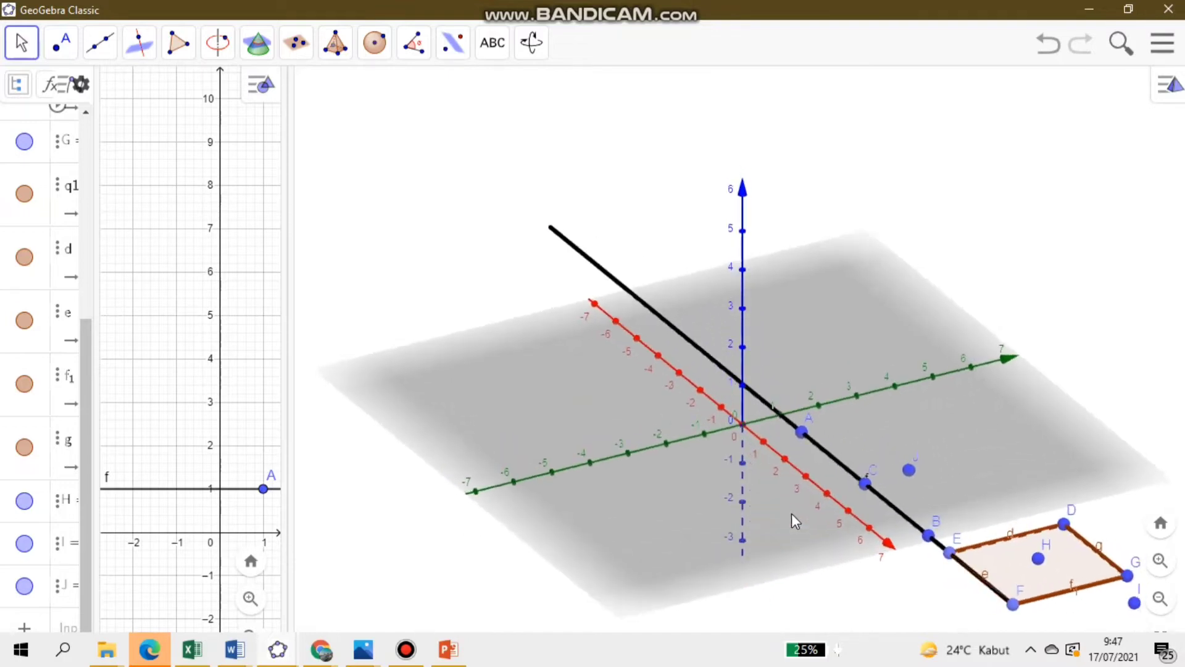
pyautogui.moveTo(791, 513); pyautogui.dragTo(788, 513)
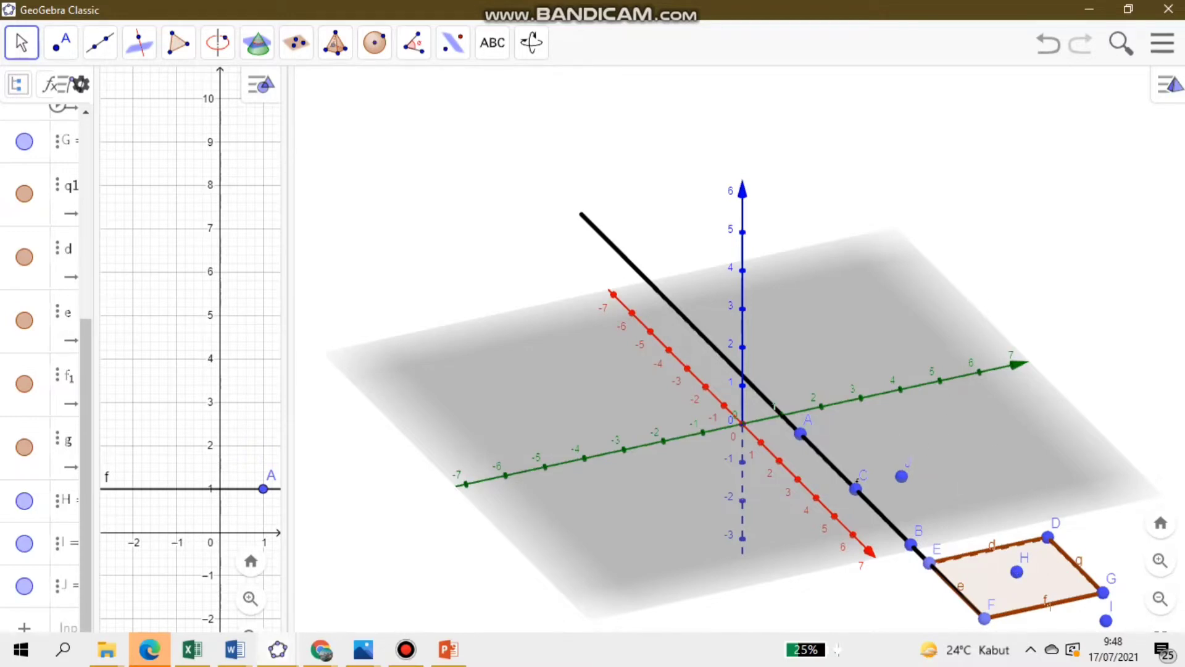
# - Hide the coordinate axes and the base plane in the 3D view
pyautogui.rightClick(738, 422)
pyautogui.click(779, 441)
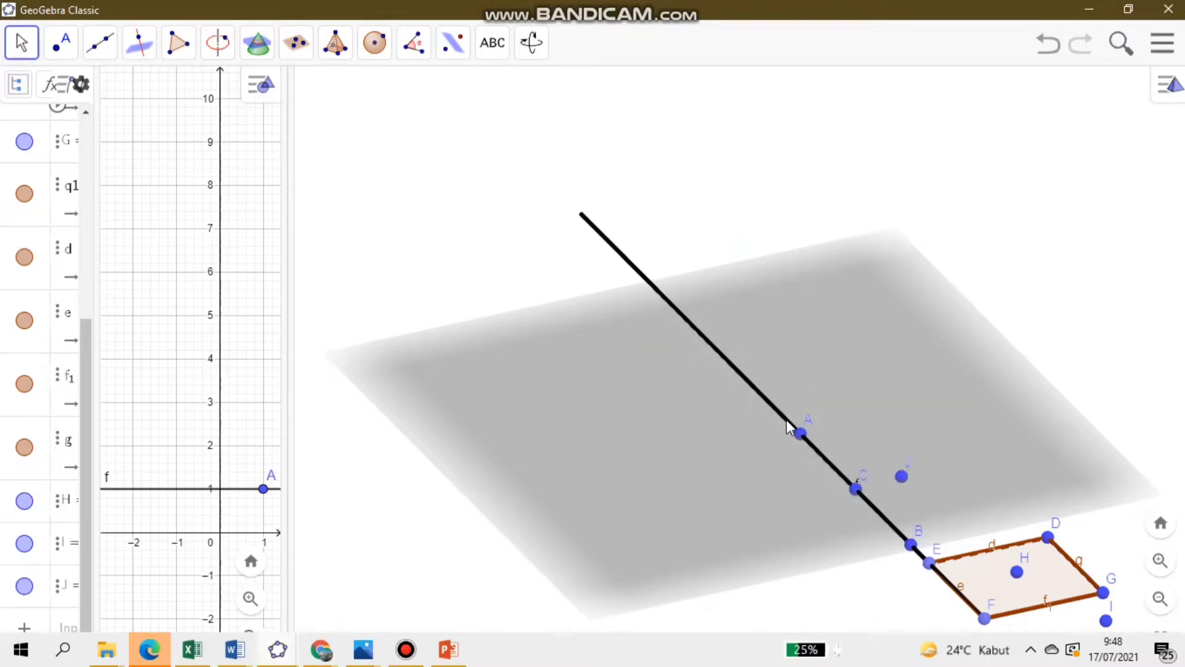
pyautogui.rightClick(787, 419)
pyautogui.click(713, 440)
pyautogui.rightClick(713, 440)
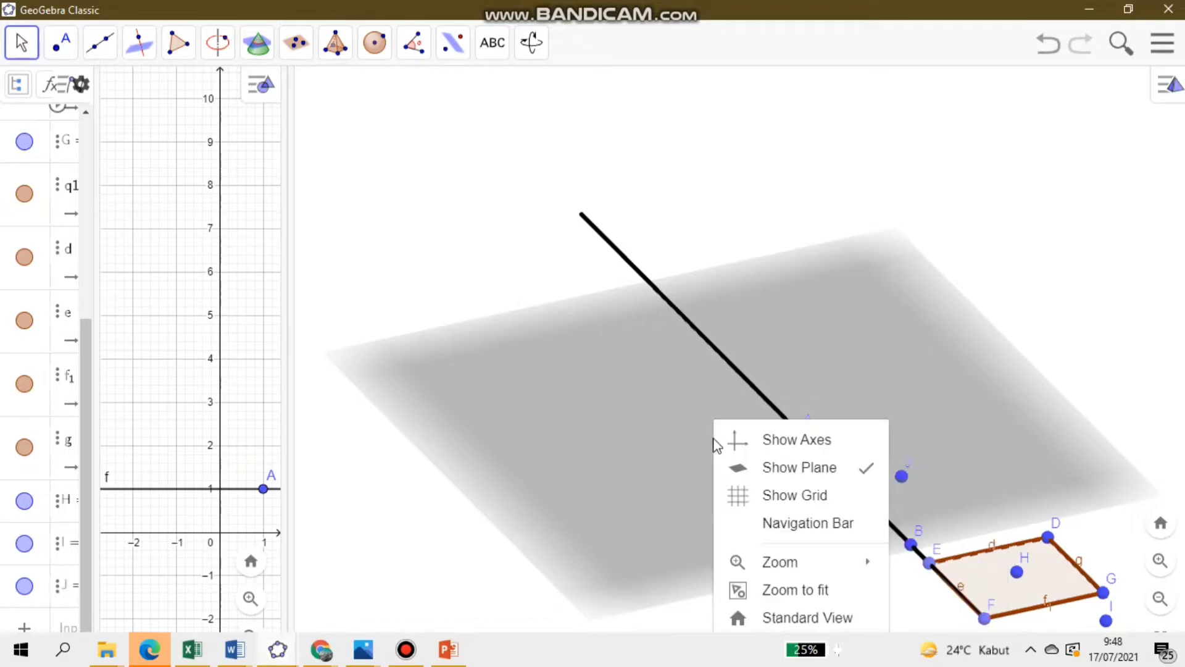
pyautogui.click(748, 467)
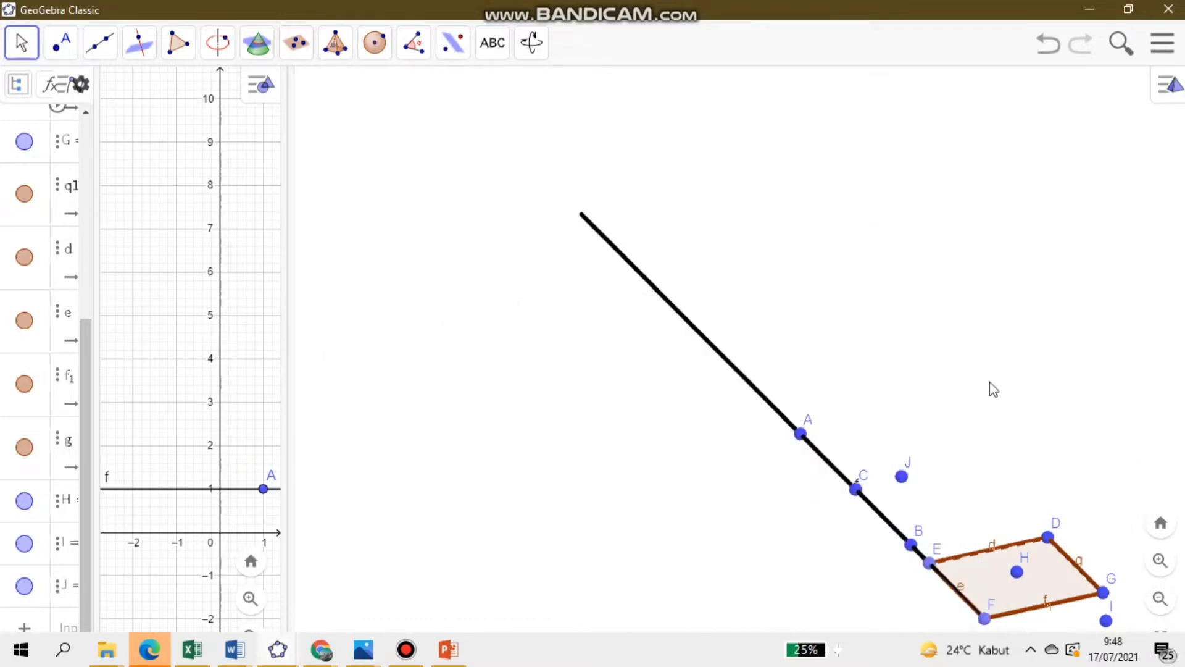
pyautogui.moveTo(989, 383); pyautogui.dragTo(1026, 394)
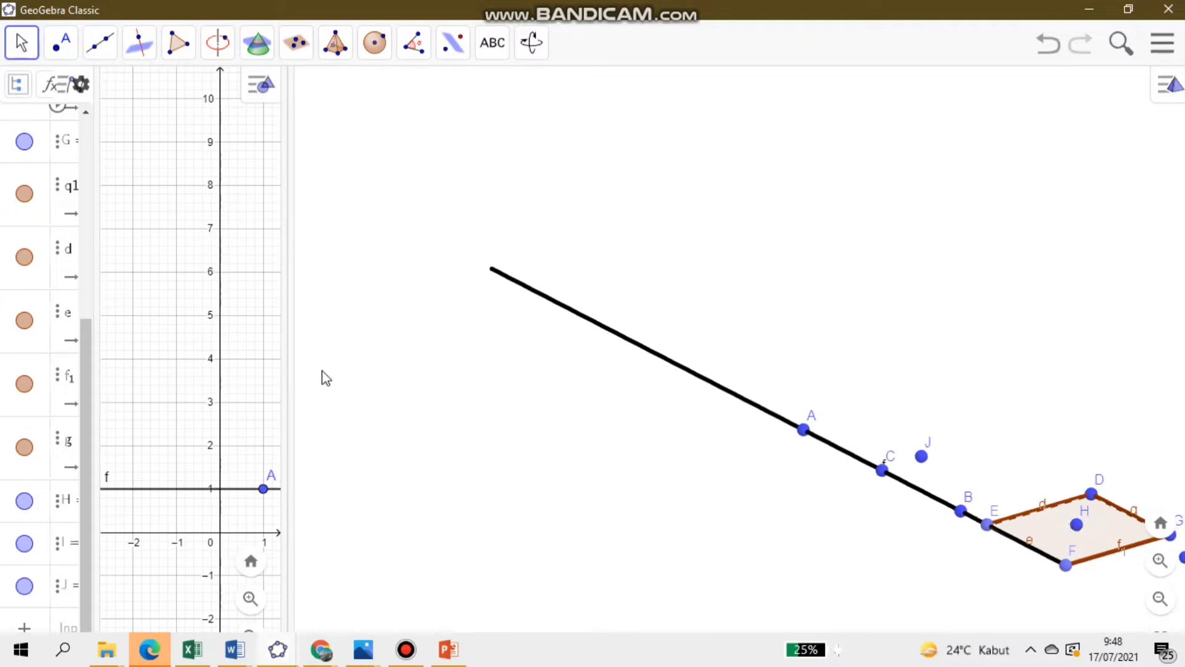
# - Enlarge the 2D graphics view beside the 3D view and activate the Polygon tool
pyautogui.moveTo(285, 351); pyautogui.dragTo(774, 360)
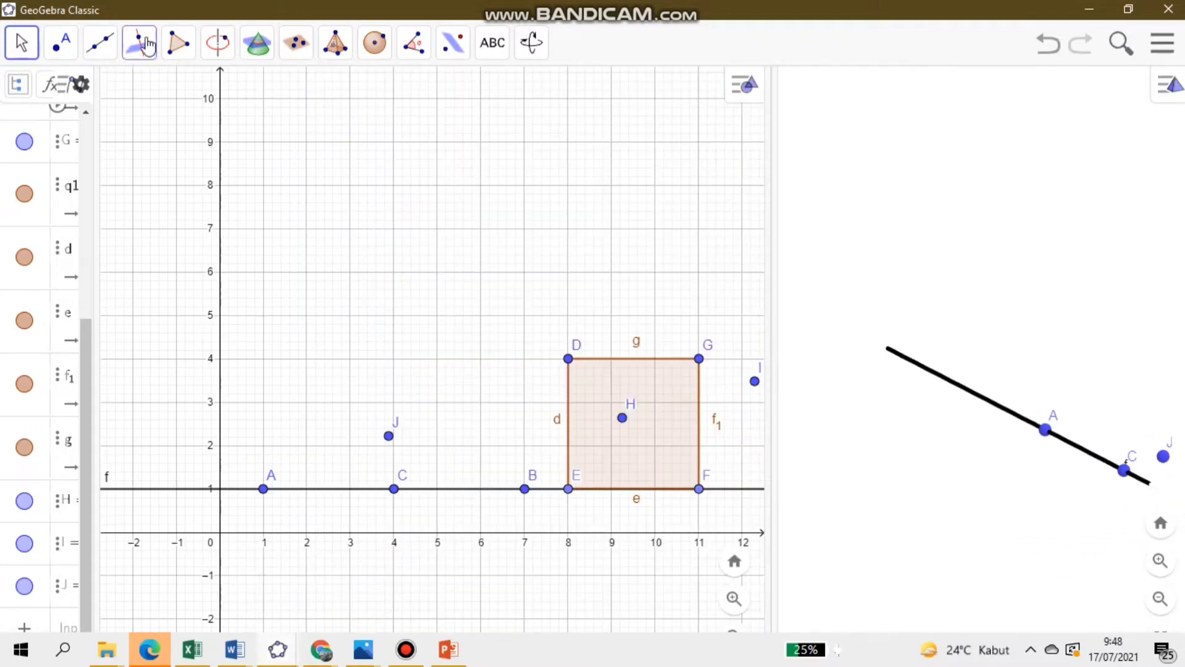
pyautogui.click(178, 43)
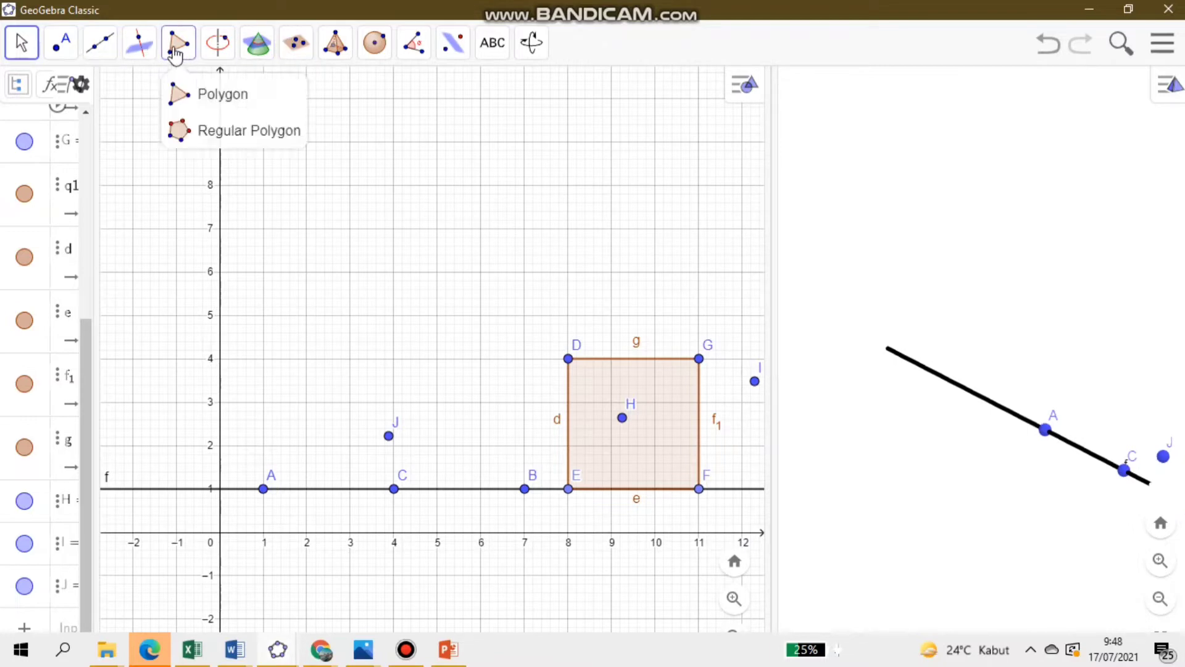
pyautogui.click(180, 93)
pyautogui.click(219, 228)
pyautogui.click(350, 229)
pyautogui.click(339, 349)
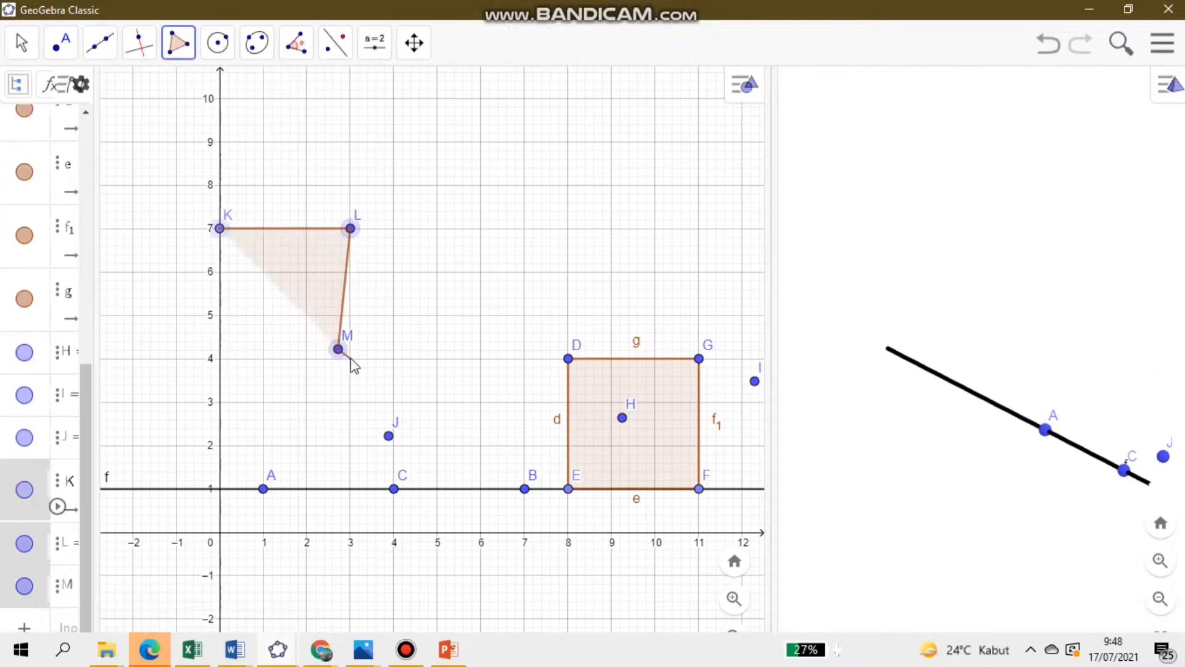
pyautogui.click(350, 359)
pyautogui.click(1052, 47)
# - Draw a square polygon in the 2D view with vertices (0,7), (3,7), (3,4) and (0,4)
pyautogui.click(219, 228)
pyautogui.click(350, 229)
pyautogui.click(350, 359)
pyautogui.click(219, 359)
pyautogui.click(220, 228)
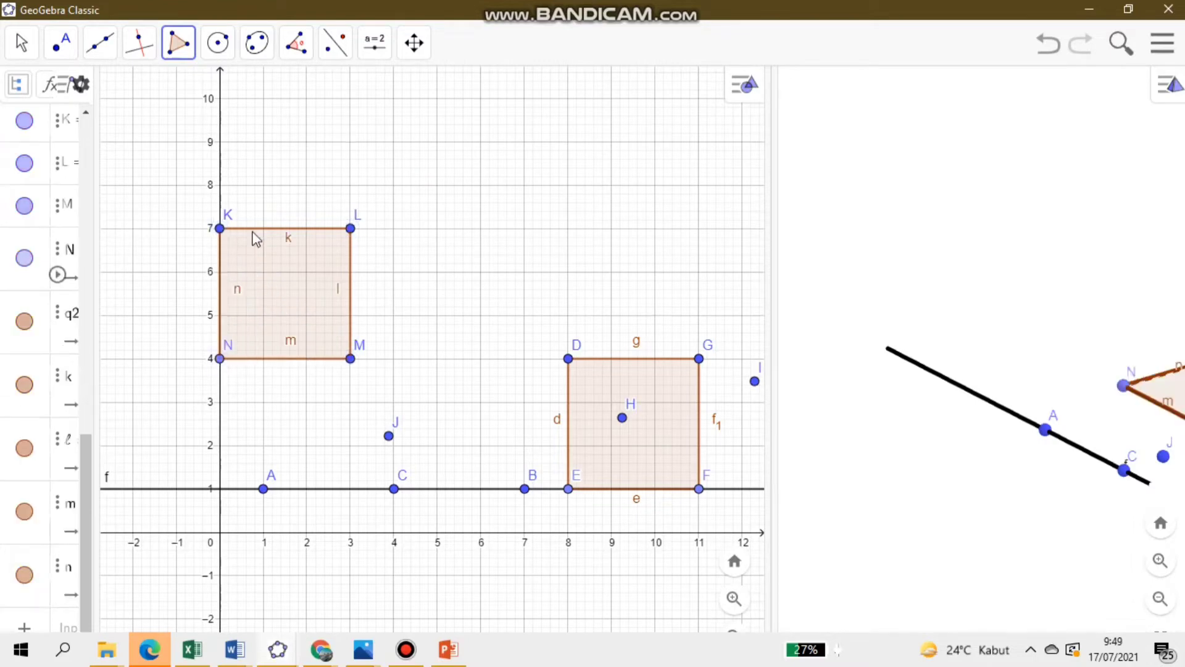
# - Enlarge the 3D view and draw a line through opposite corners N and L of square KLMN
pyautogui.moveTo(772, 265); pyautogui.dragTo(530, 276)
pyautogui.moveTo(776, 273); pyautogui.dragTo(294, 220)
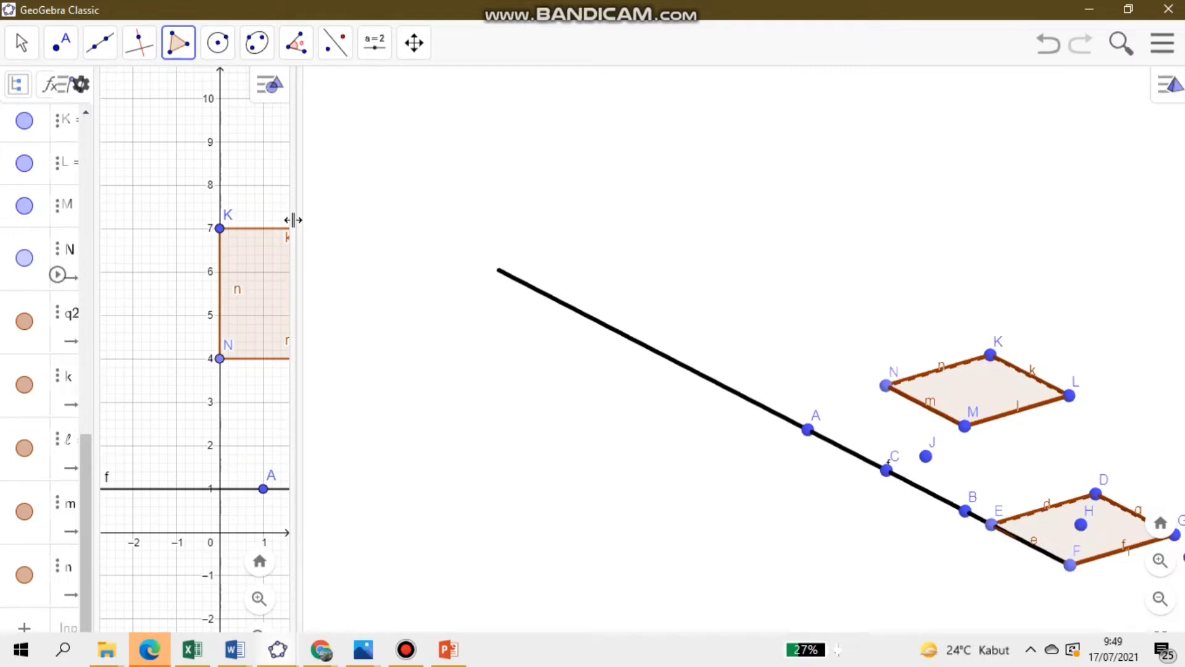
pyautogui.click(100, 44)
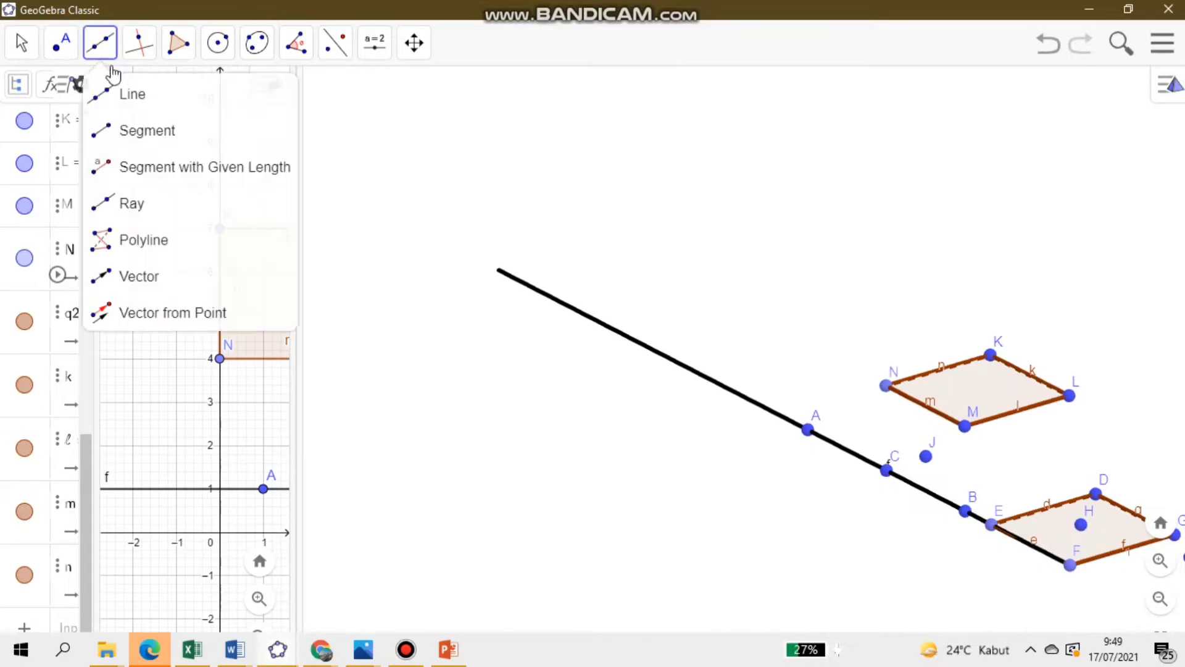
pyautogui.click(143, 100)
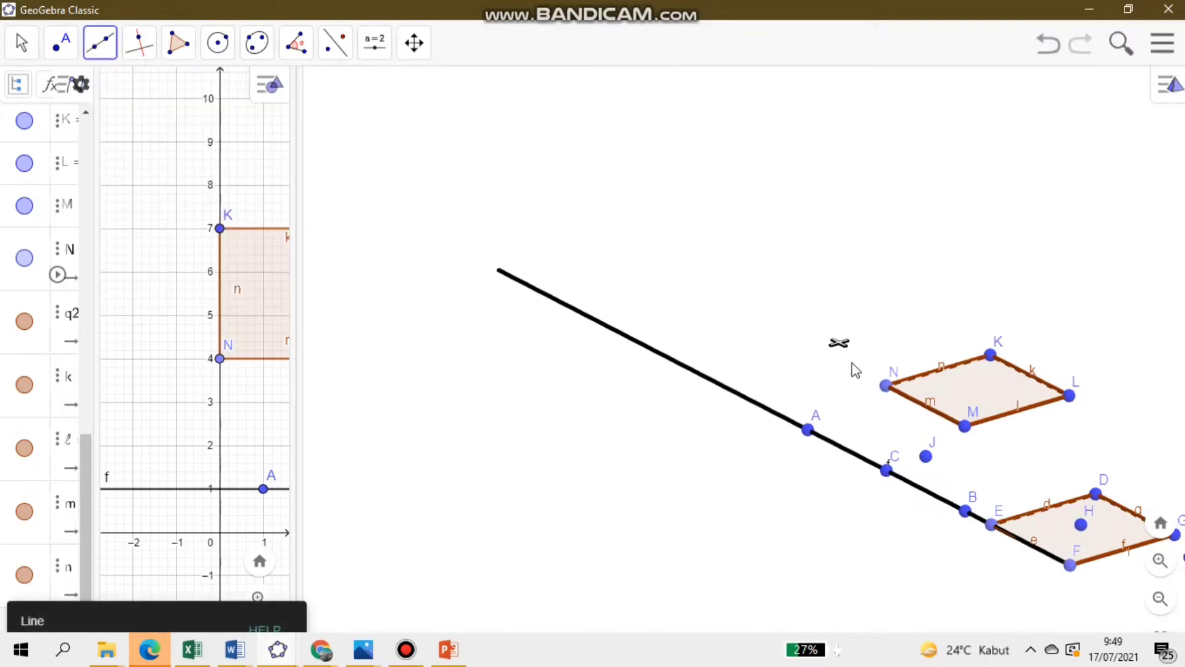
pyautogui.click(885, 386)
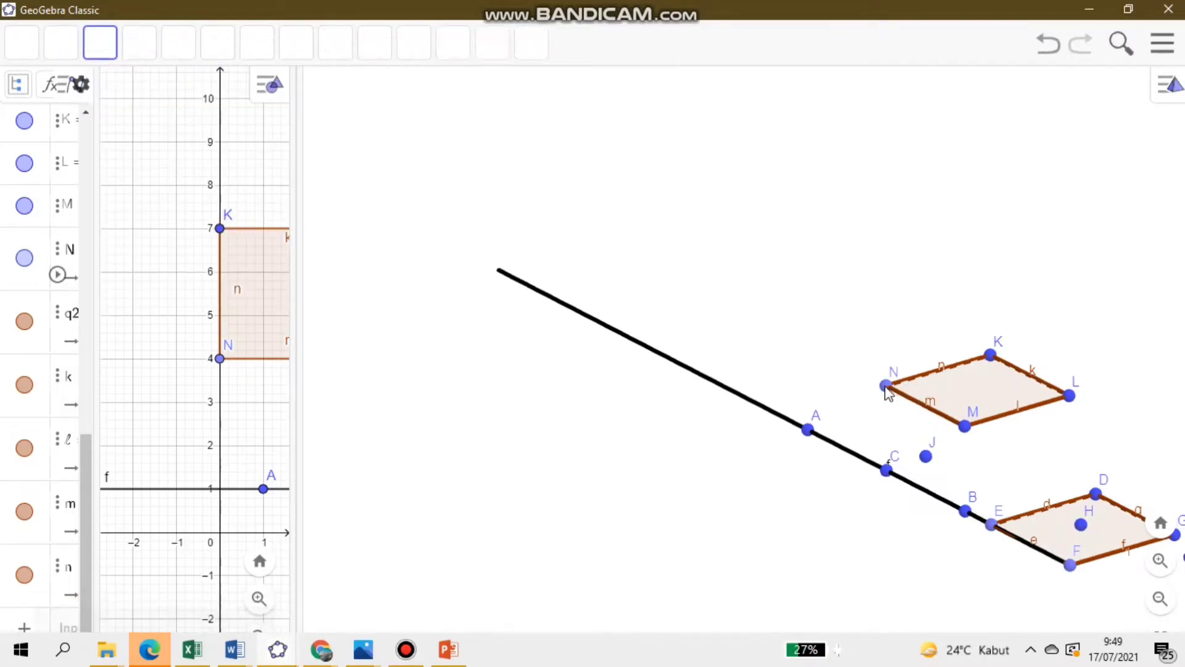
pyautogui.click(1073, 397)
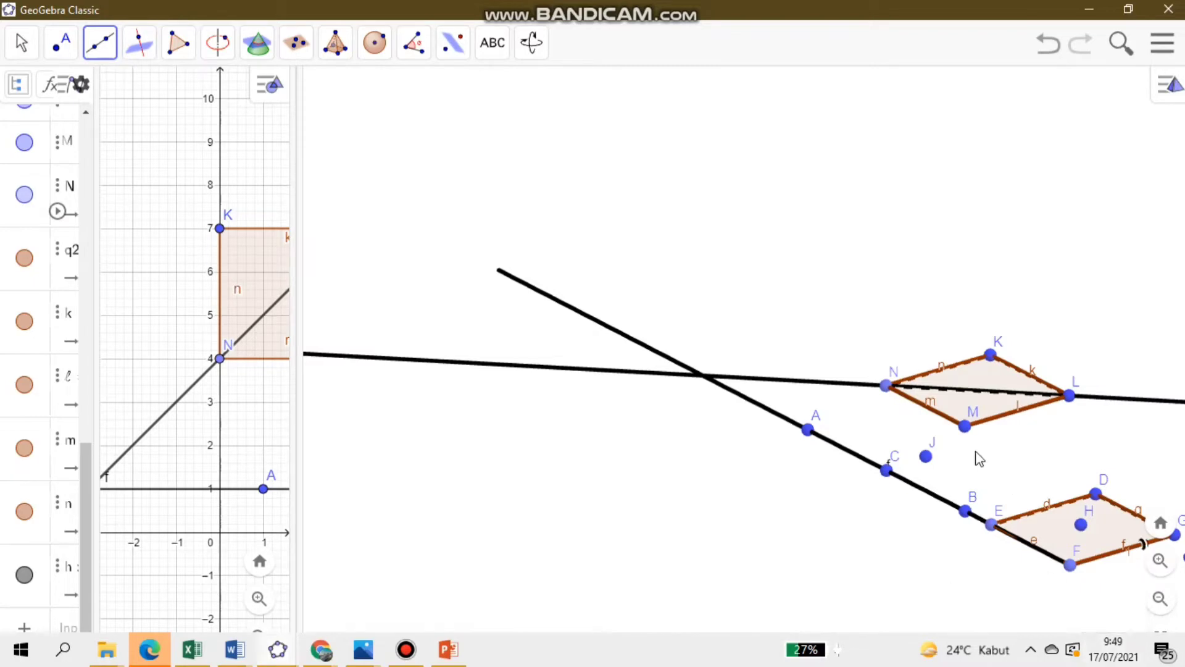
# - Draw a second line through two new points inside square KLMN, crossing line NL, and view it from another angle
pyautogui.click(988, 377)
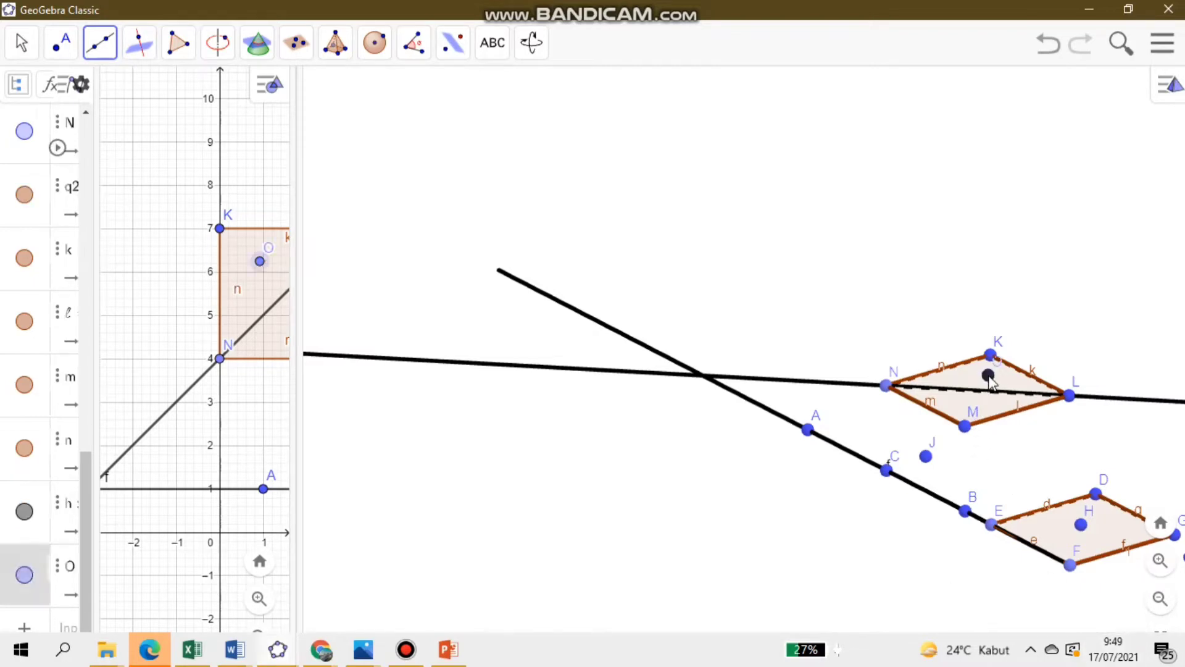
pyautogui.click(965, 402)
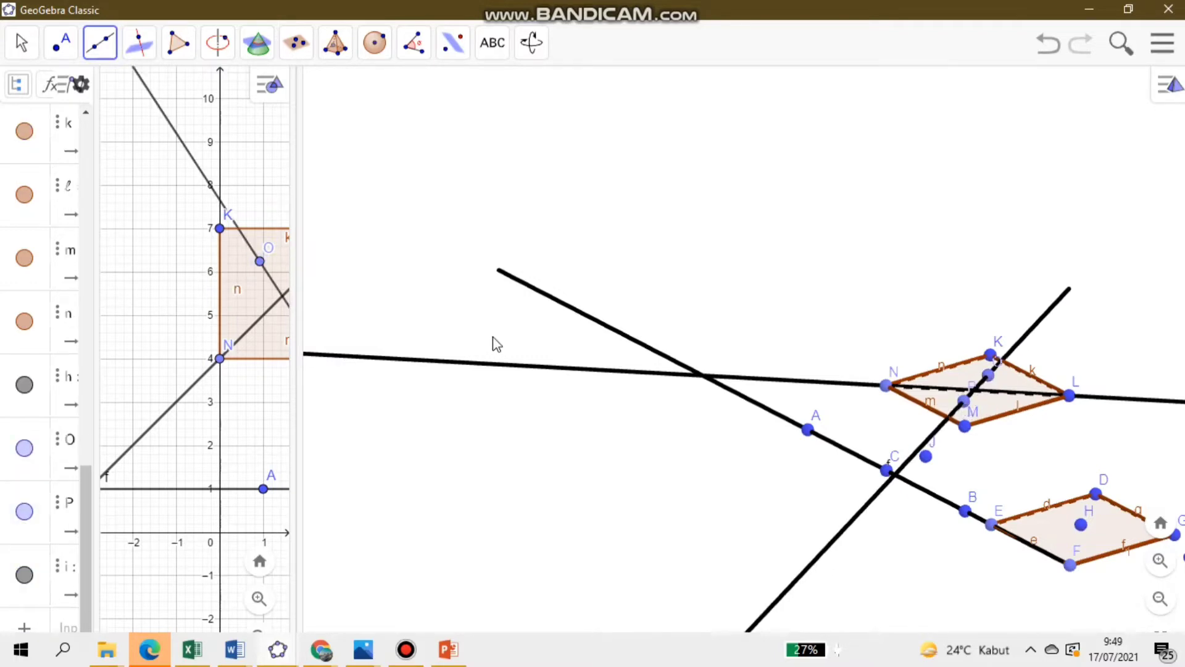
pyautogui.click(21, 42)
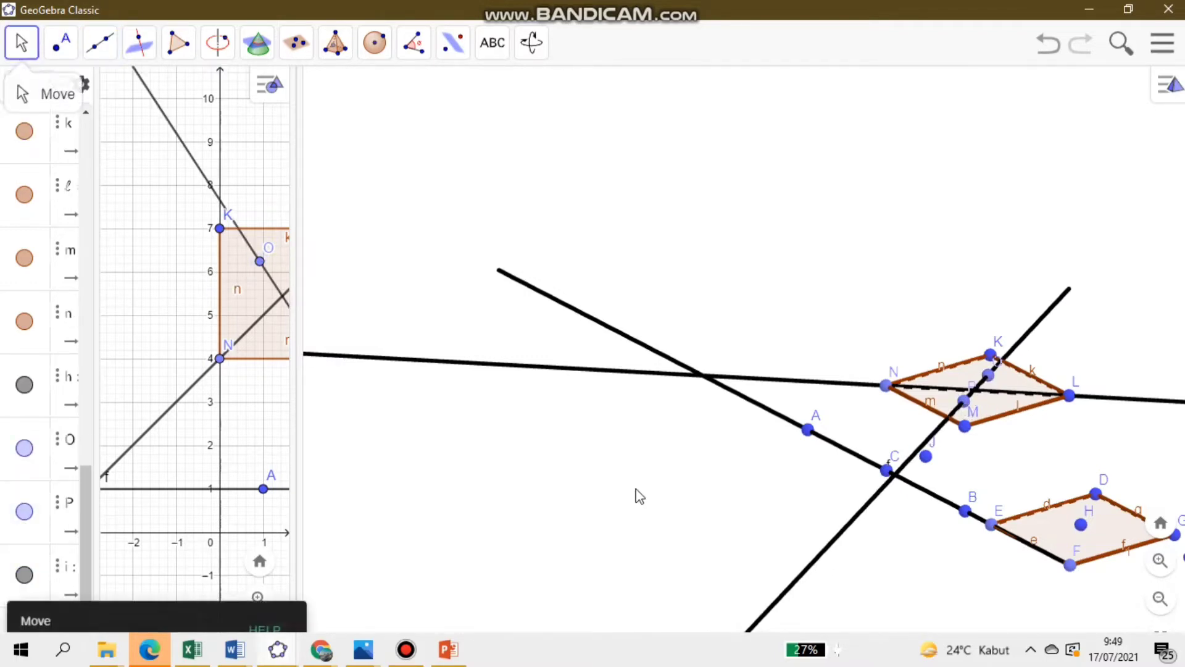
pyautogui.moveTo(809, 531); pyautogui.dragTo(862, 530)
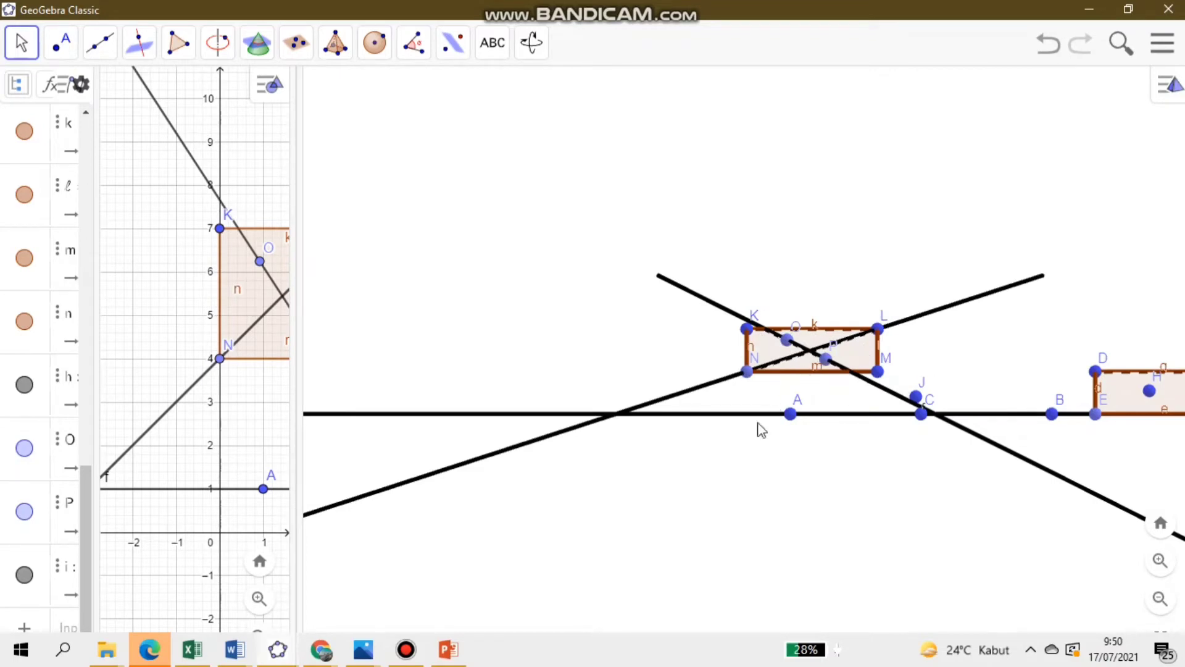
# - Undo the view rotation and the two crossing lines drawn through square KLMN
pyautogui.click(1058, 57)
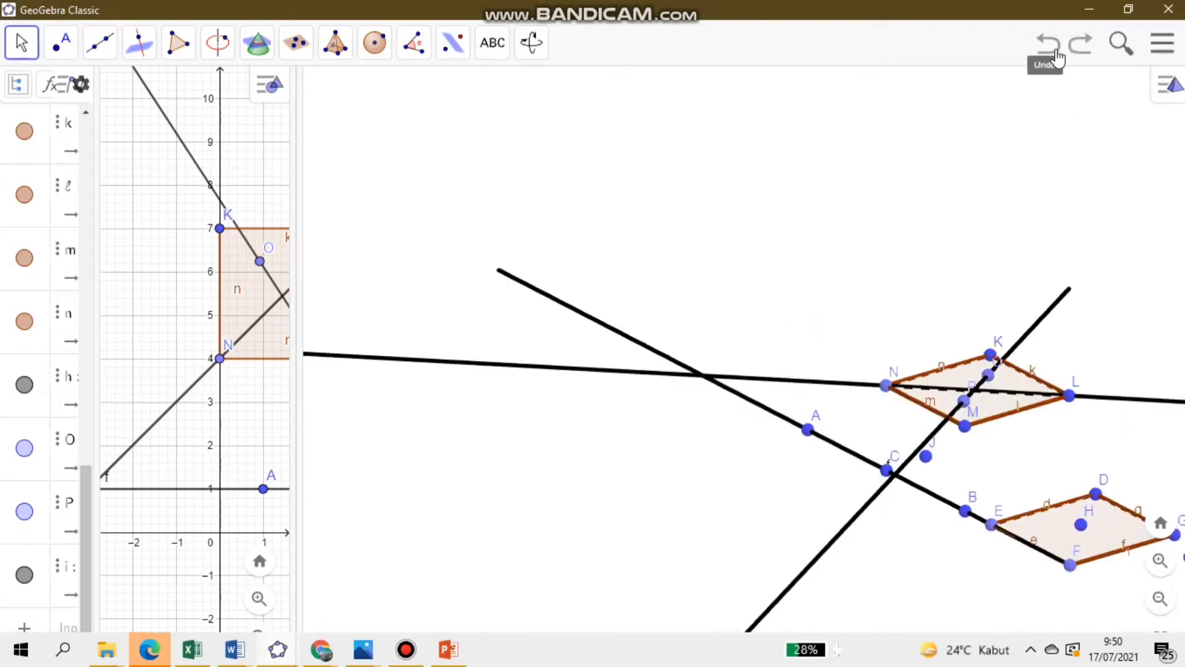
pyautogui.click(1057, 58)
pyautogui.click(1057, 58)
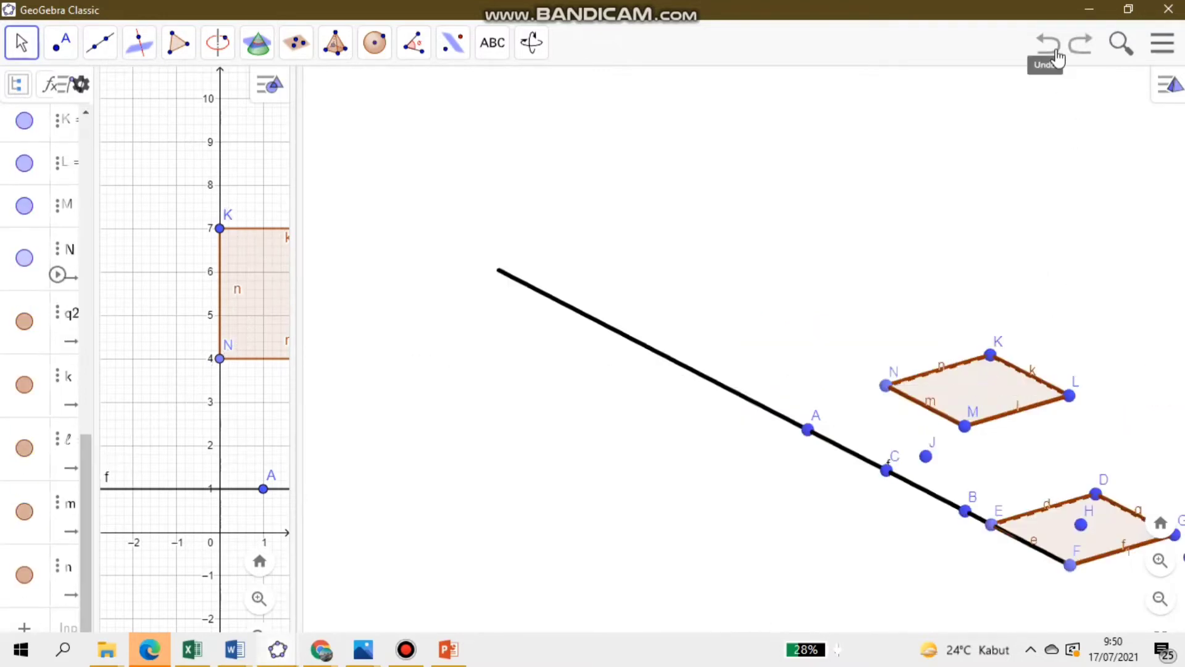
# - Draw a line in the 3D view through a point between 4 and 5 on the vertical axis and a point inside square KLMN
pyautogui.click(102, 50)
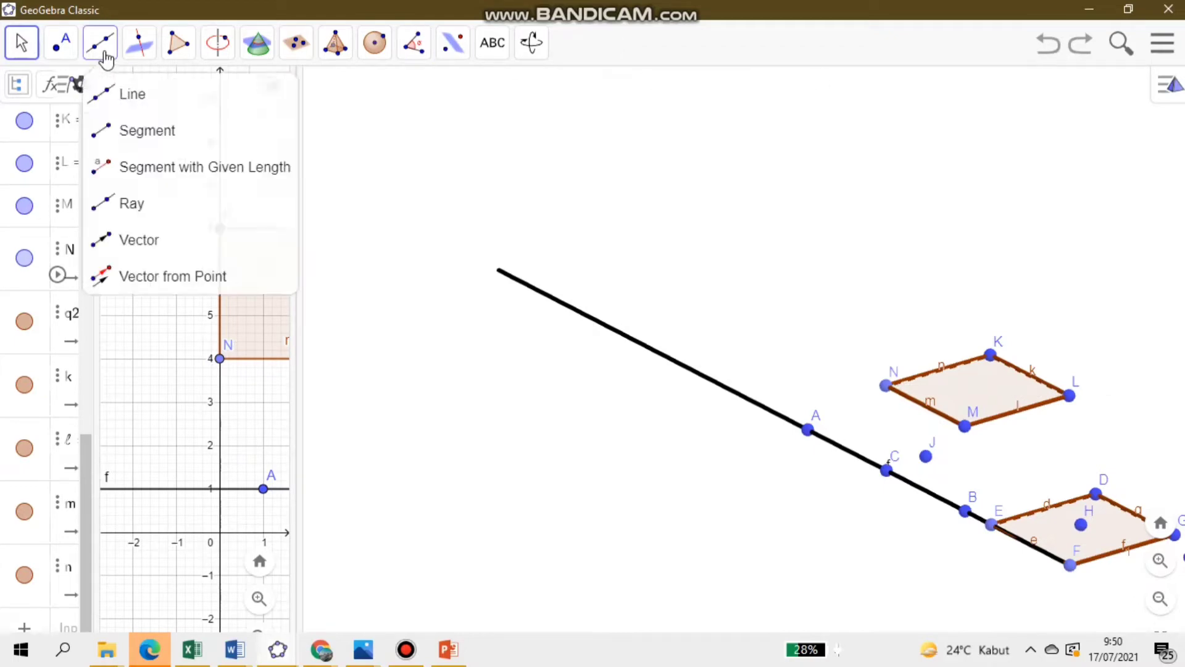
pyautogui.click(123, 99)
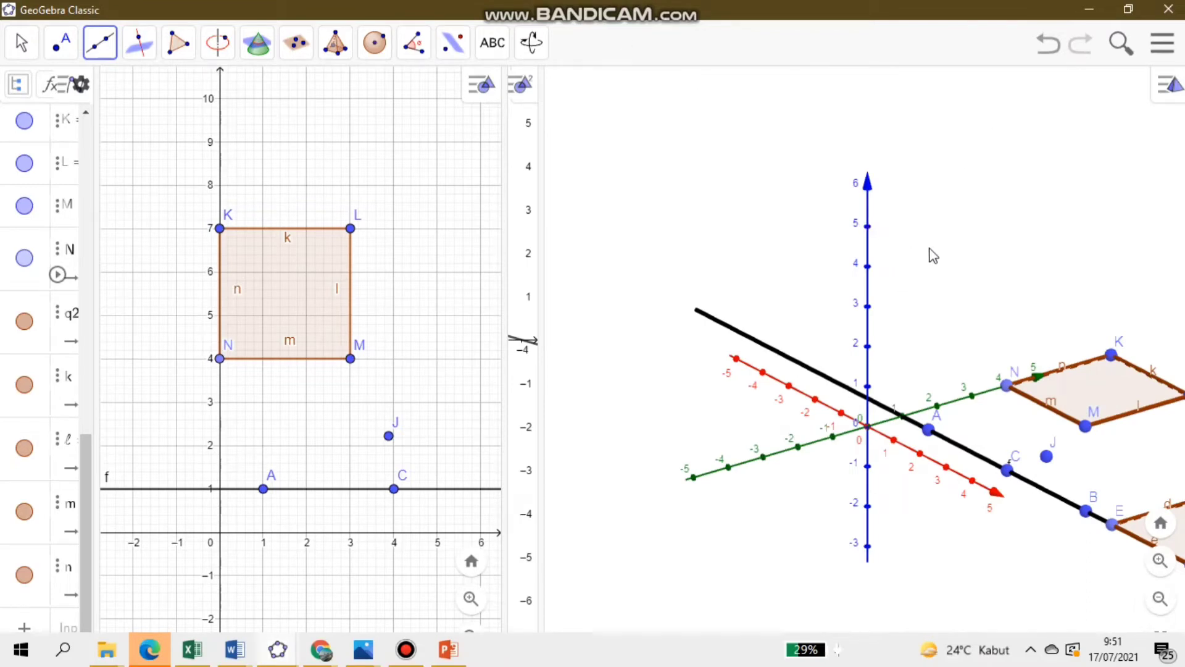
pyautogui.click(868, 239)
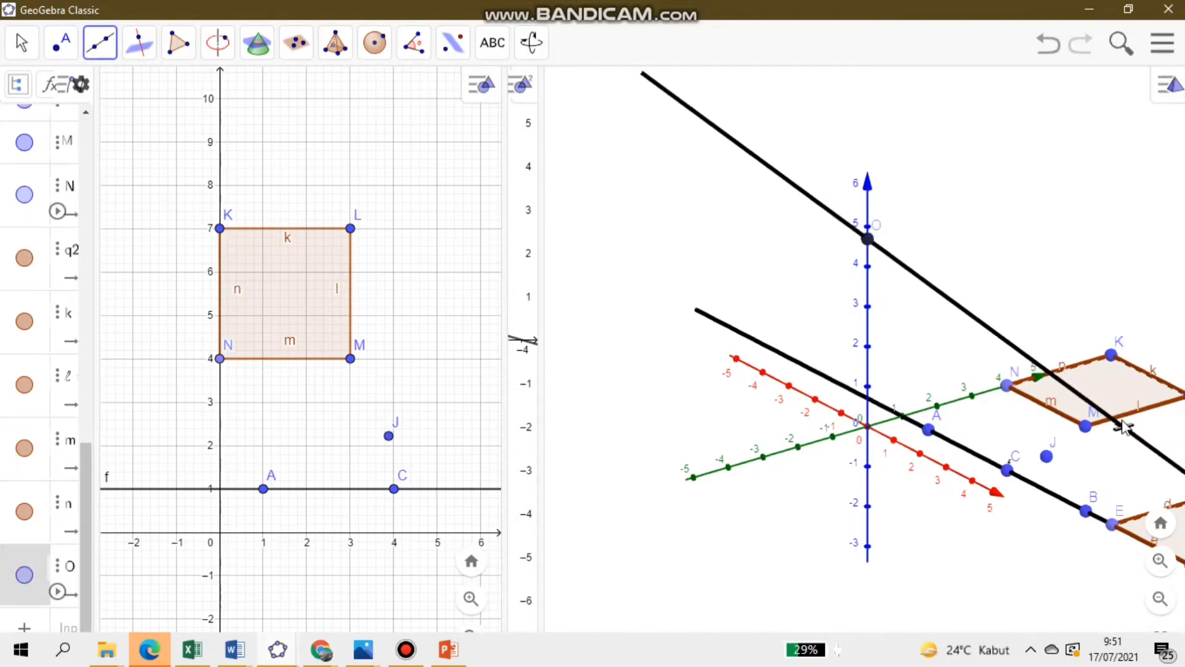
pyautogui.click(1087, 406)
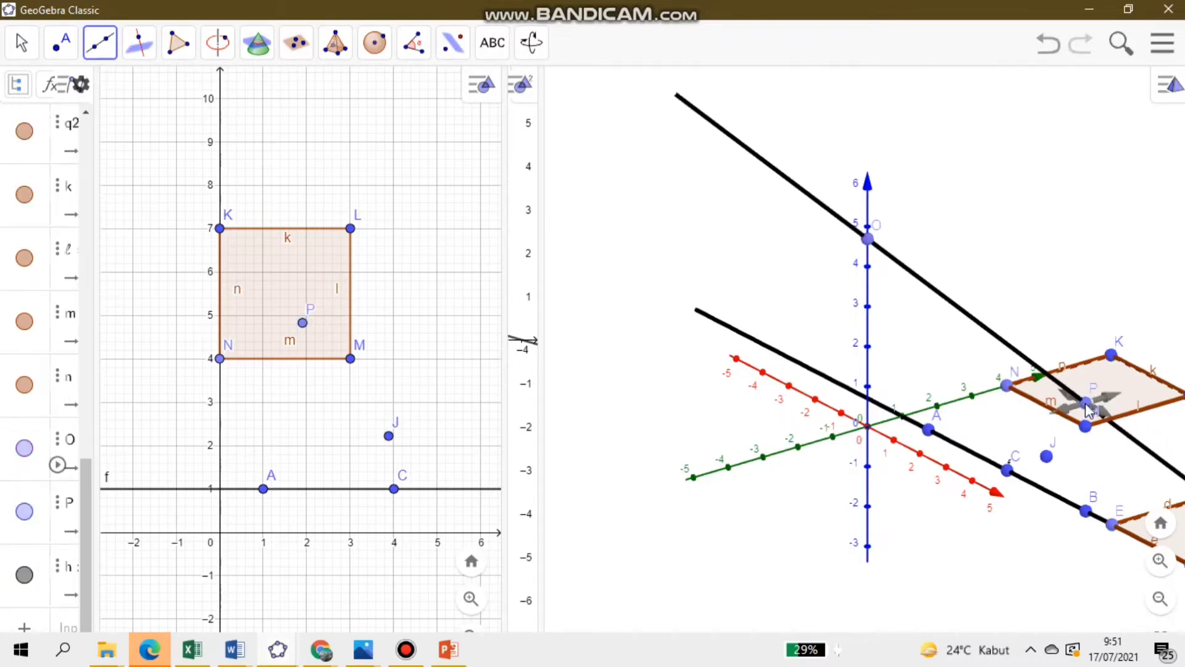
# - Place a point on the line through O and P between squares KLMN and DEFG, enlarge the 3D view and activate the Move tool
pyautogui.click(60, 54)
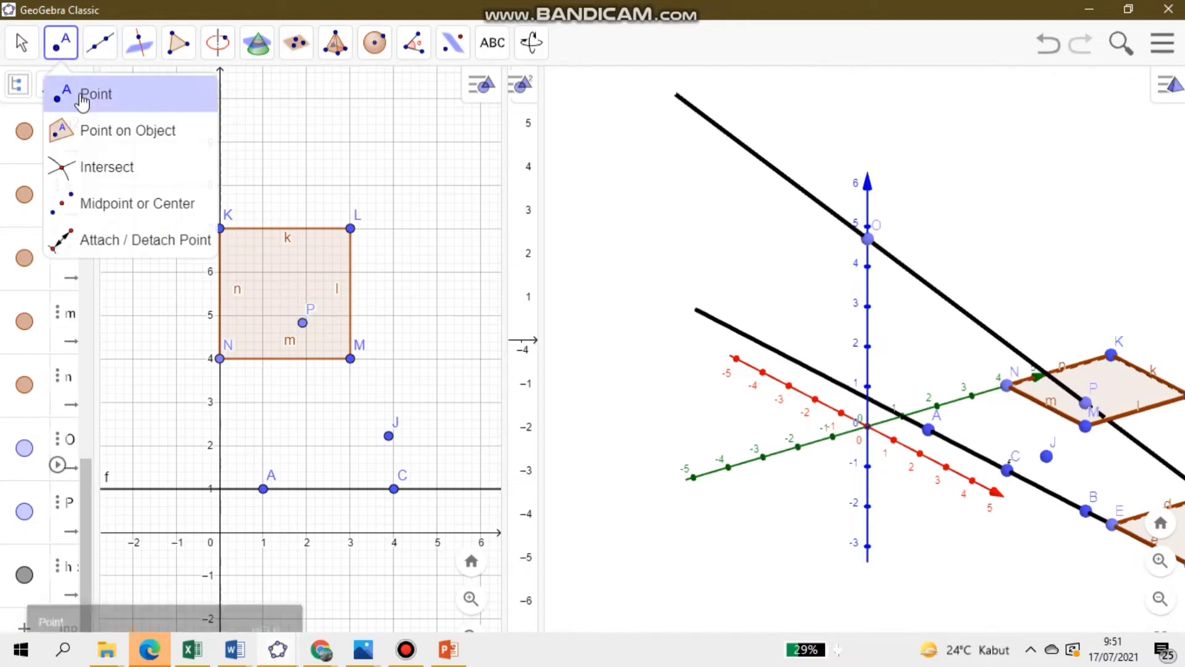
pyautogui.click(80, 92)
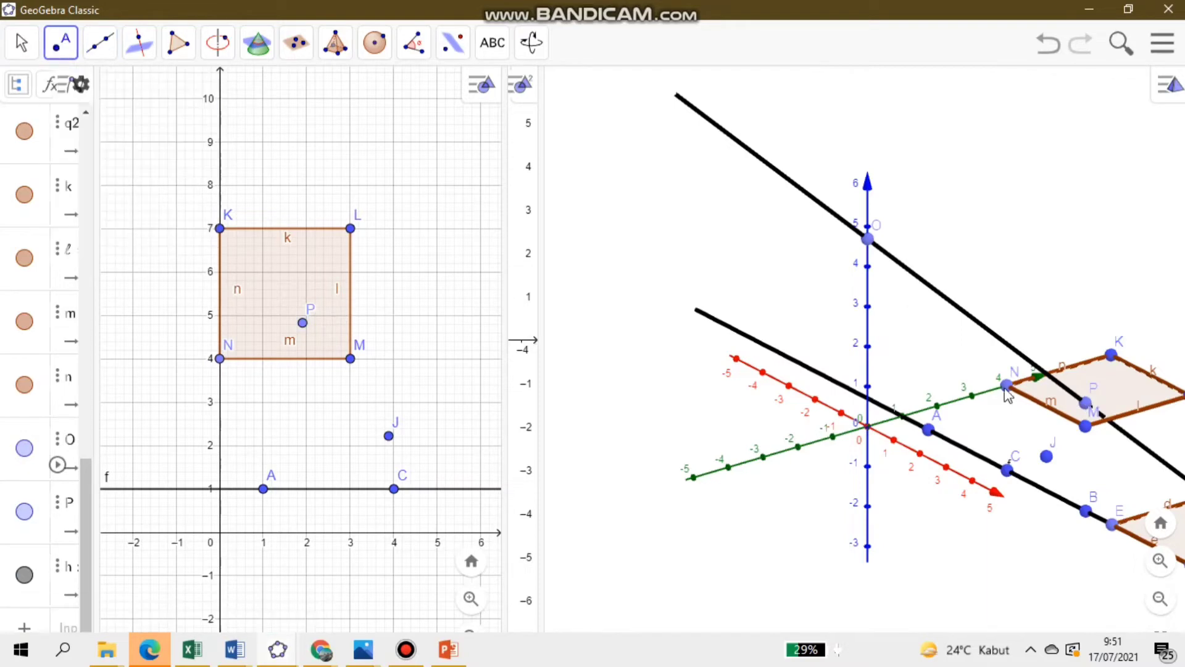
pyautogui.click(1156, 456)
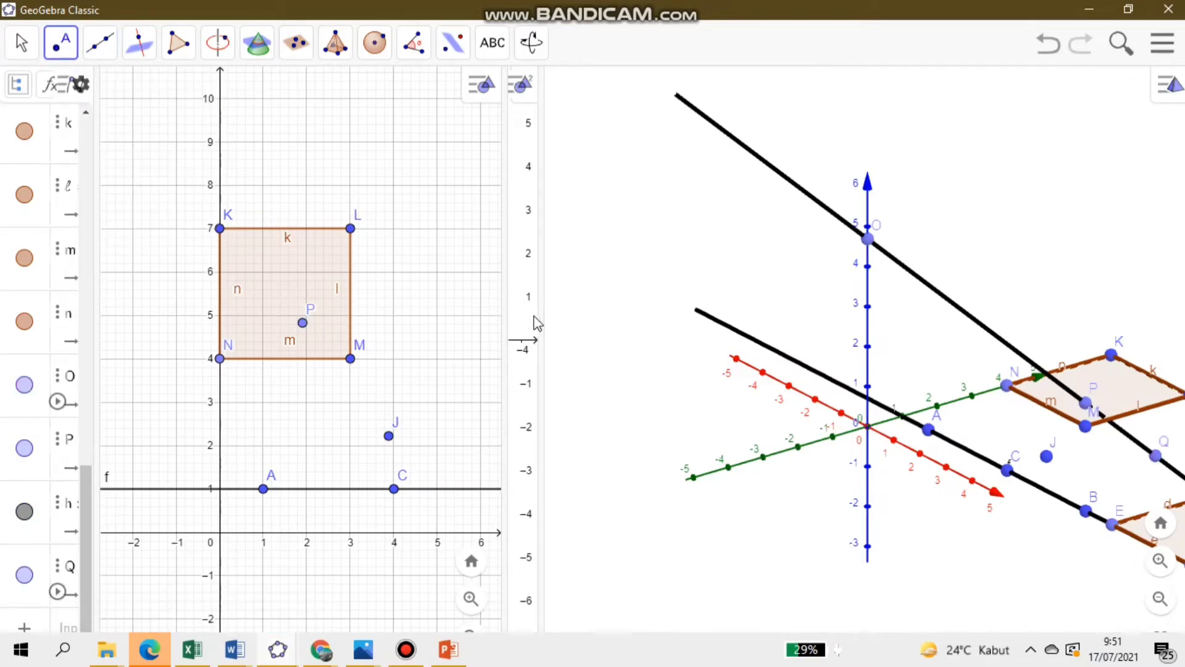
pyautogui.moveTo(540, 315); pyautogui.dragTo(224, 271)
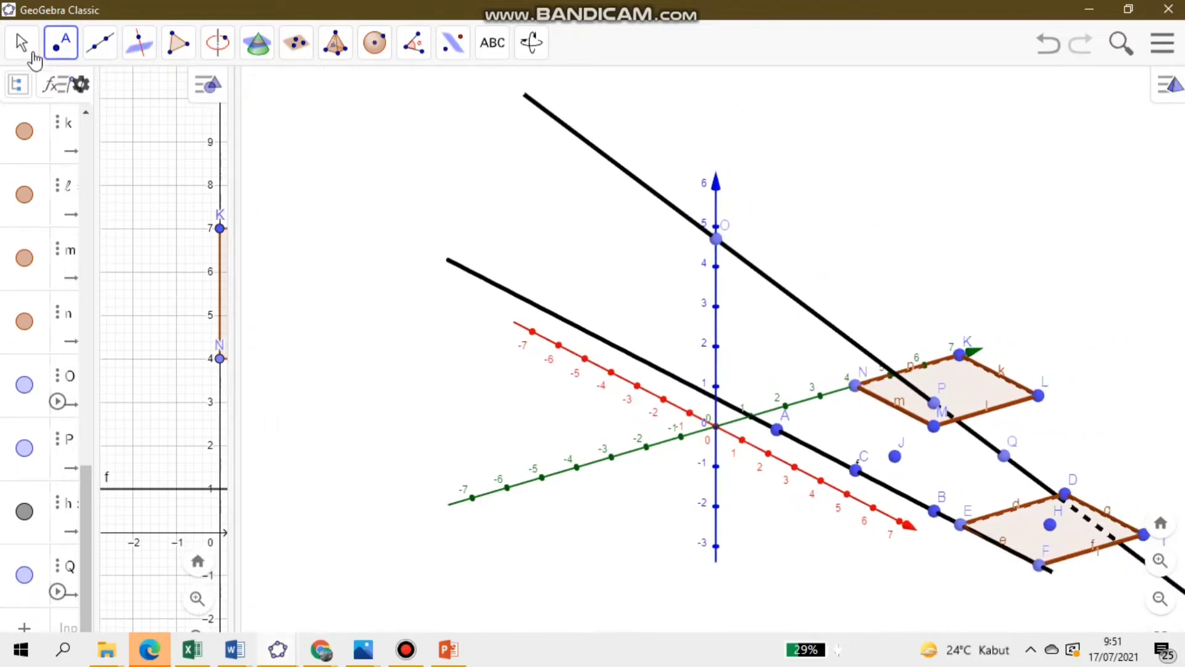
pyautogui.click(31, 54)
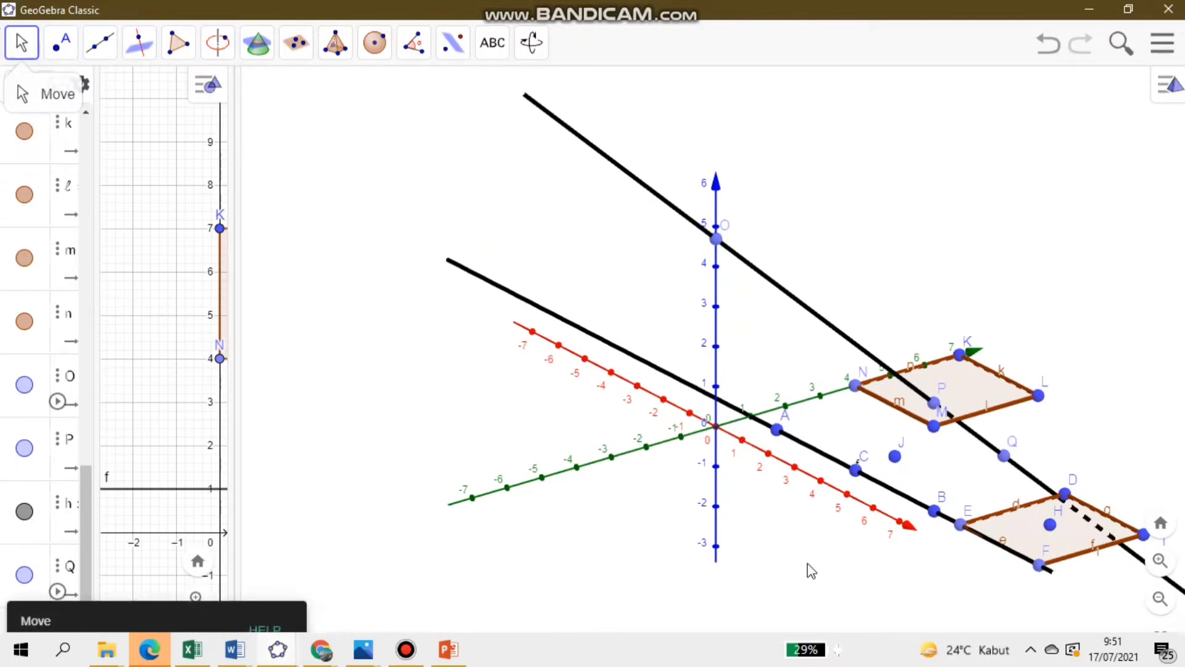
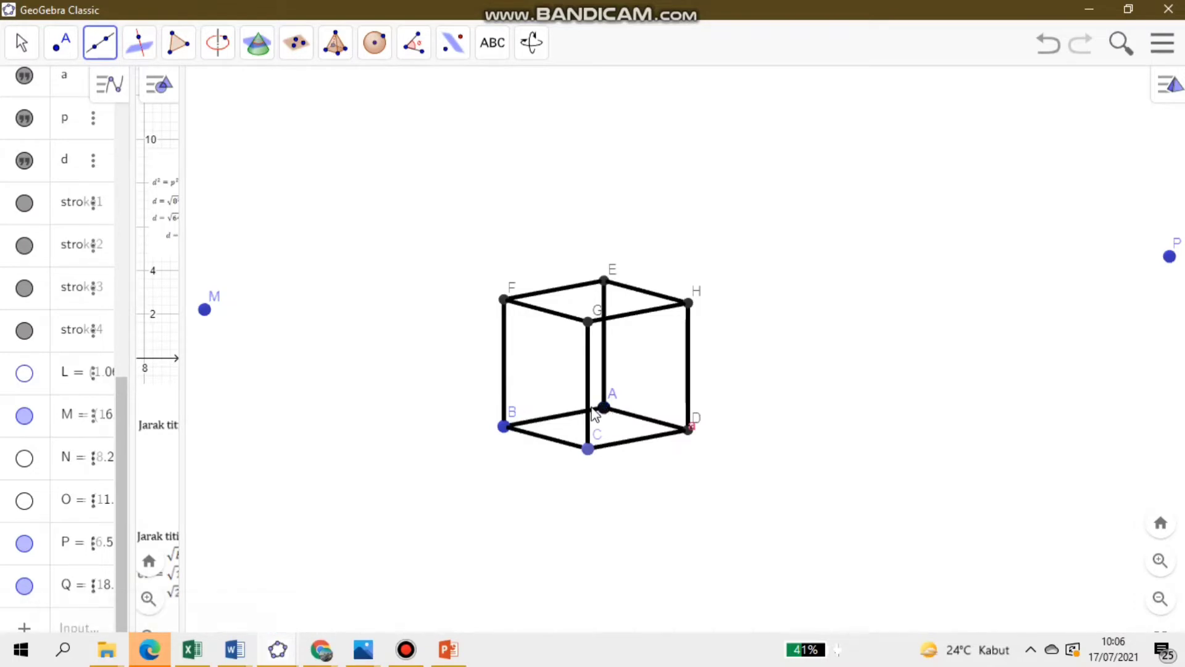
# - Draw a line through cube vertices A and B, and another through B and E
pyautogui.click(505, 426)
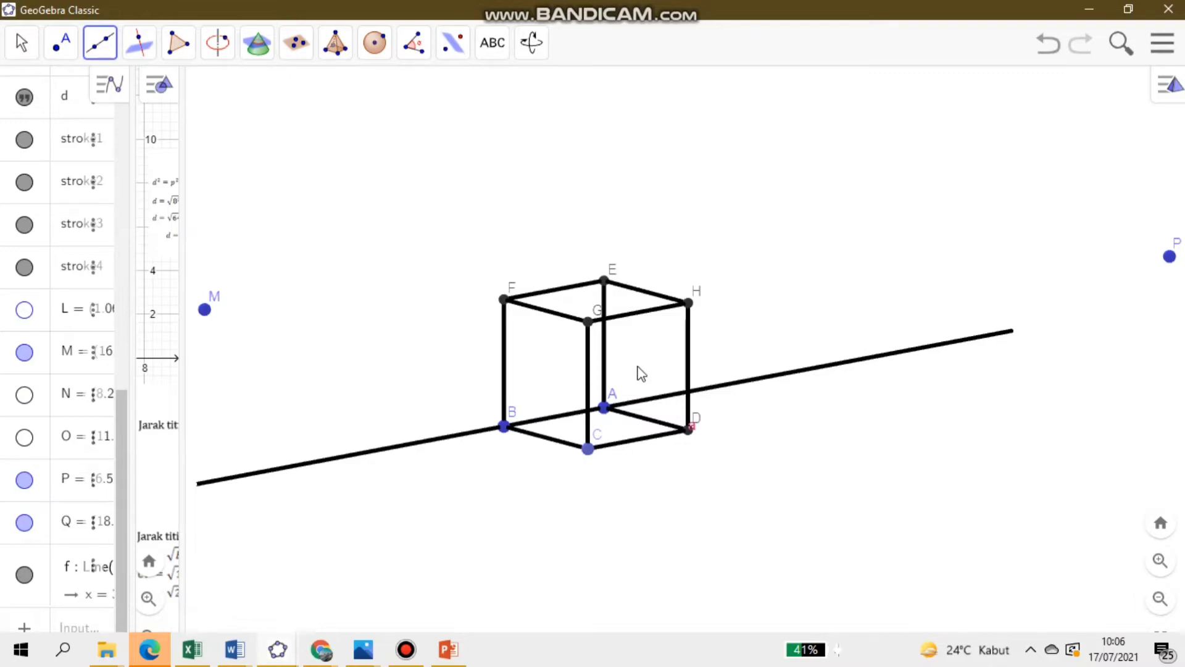
pyautogui.click(505, 426)
pyautogui.click(605, 282)
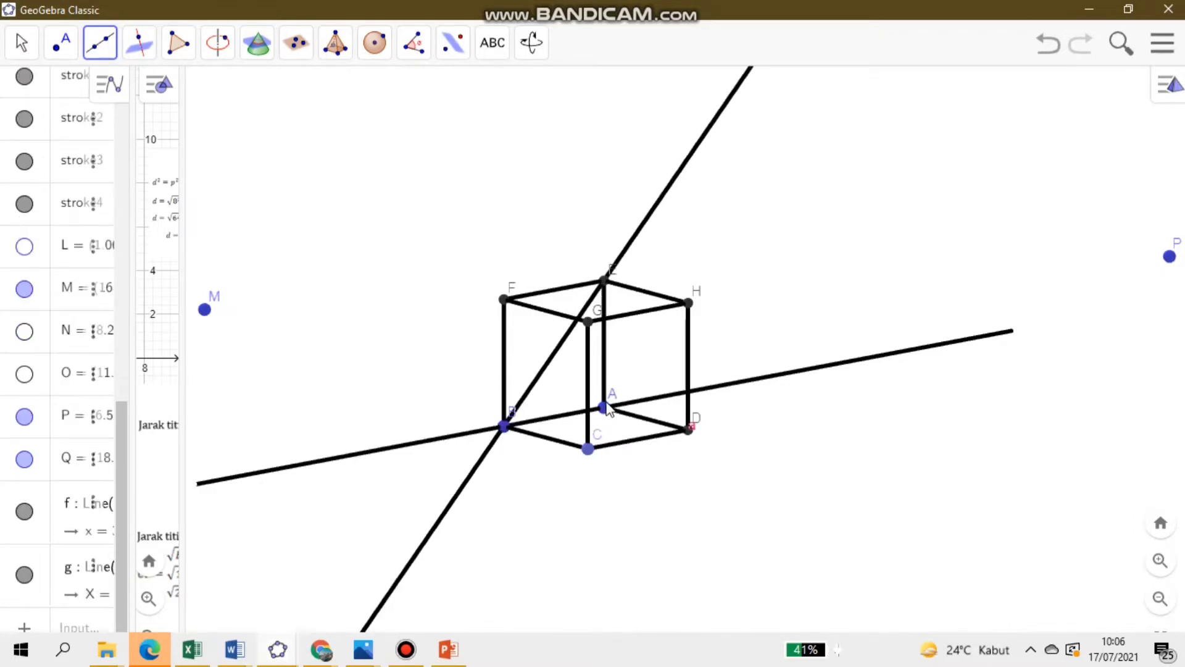
pyautogui.click(22, 44)
pyautogui.moveTo(299, 238); pyautogui.dragTo(433, 229)
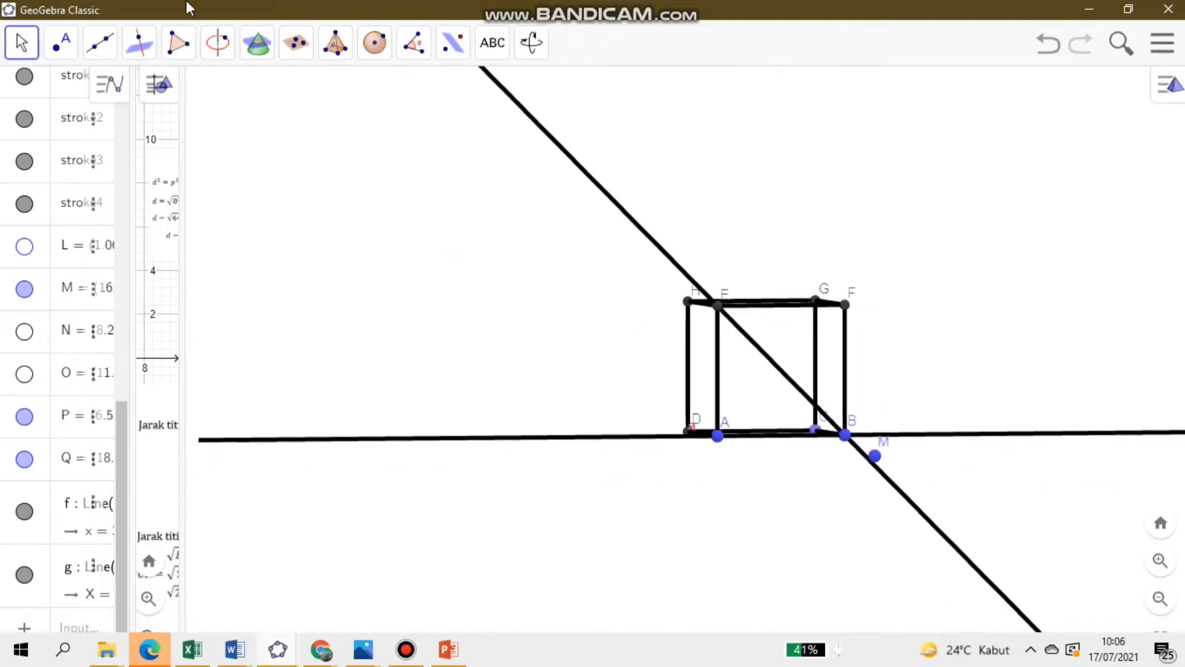
# - Draw a line from vertex A through the point where it crosses line BE at the centre of face ABFE
pyautogui.click(61, 42)
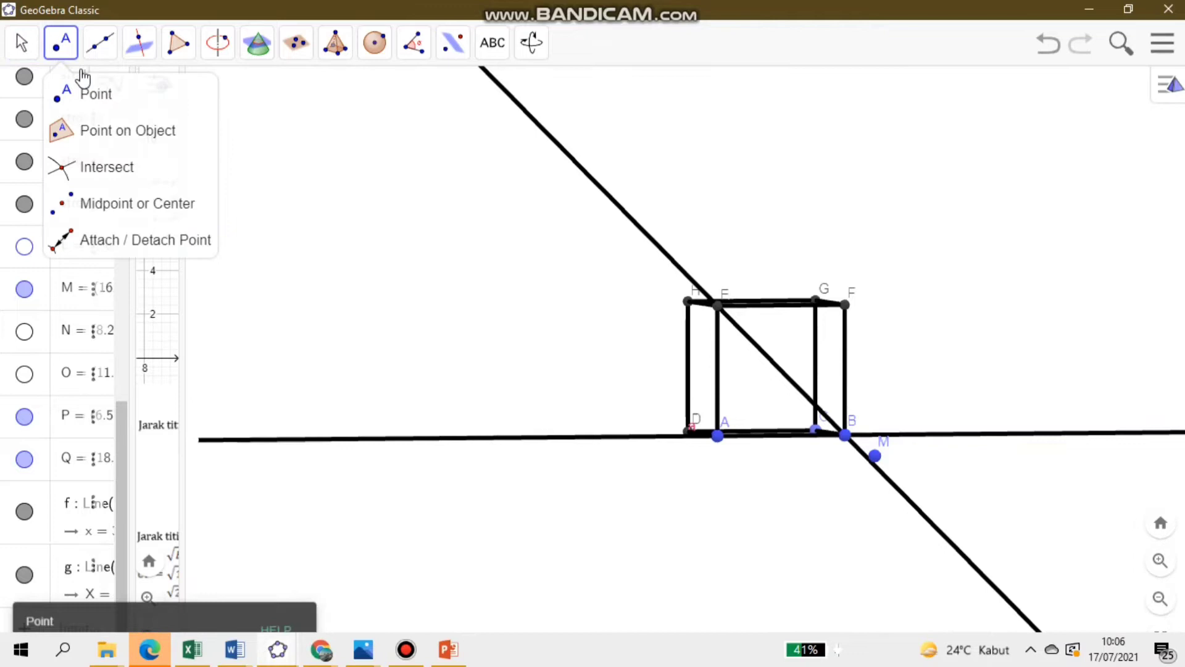
pyautogui.click(99, 42)
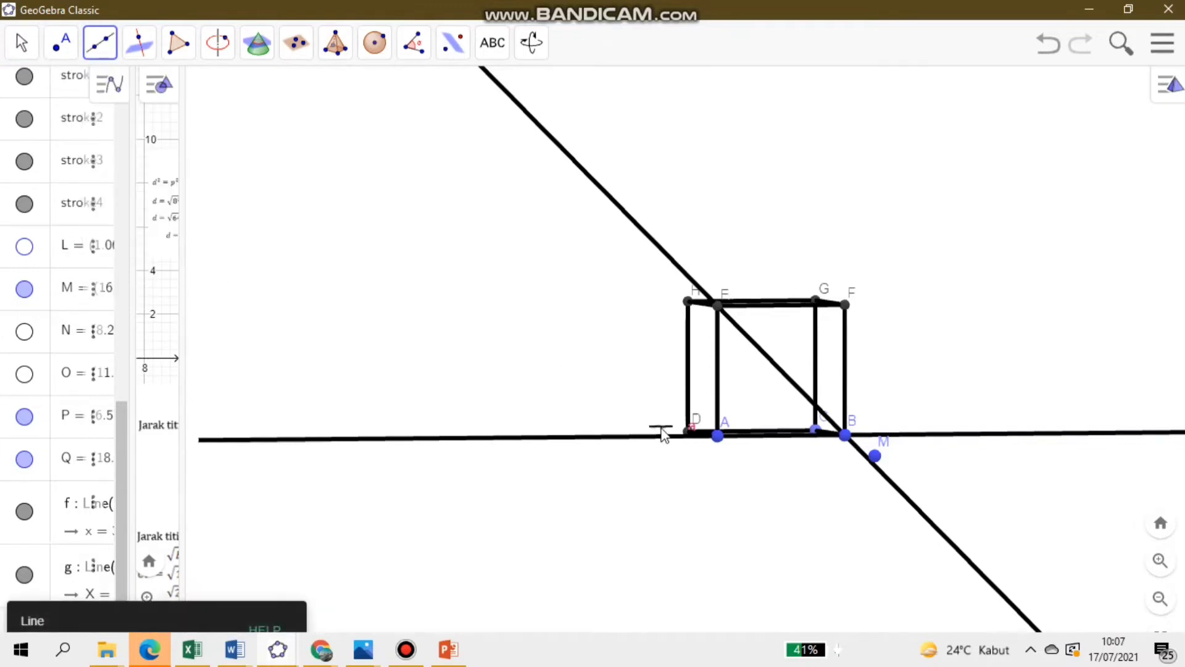
pyautogui.click(716, 435)
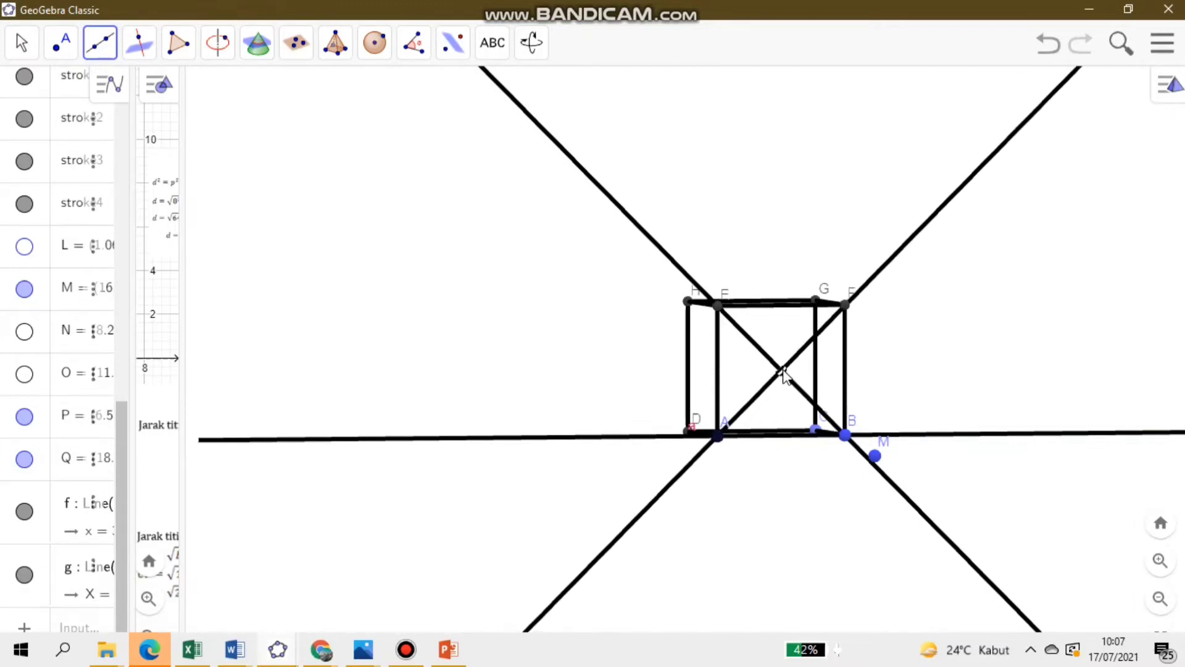
pyautogui.click(781, 371)
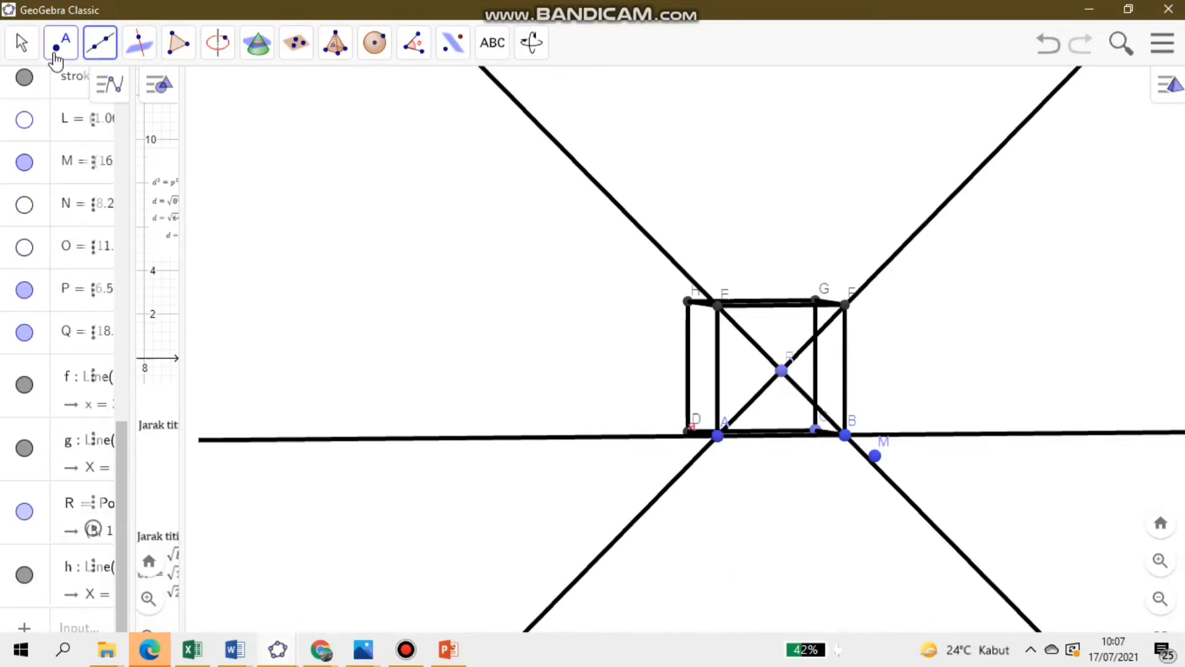
pyautogui.click(20, 48)
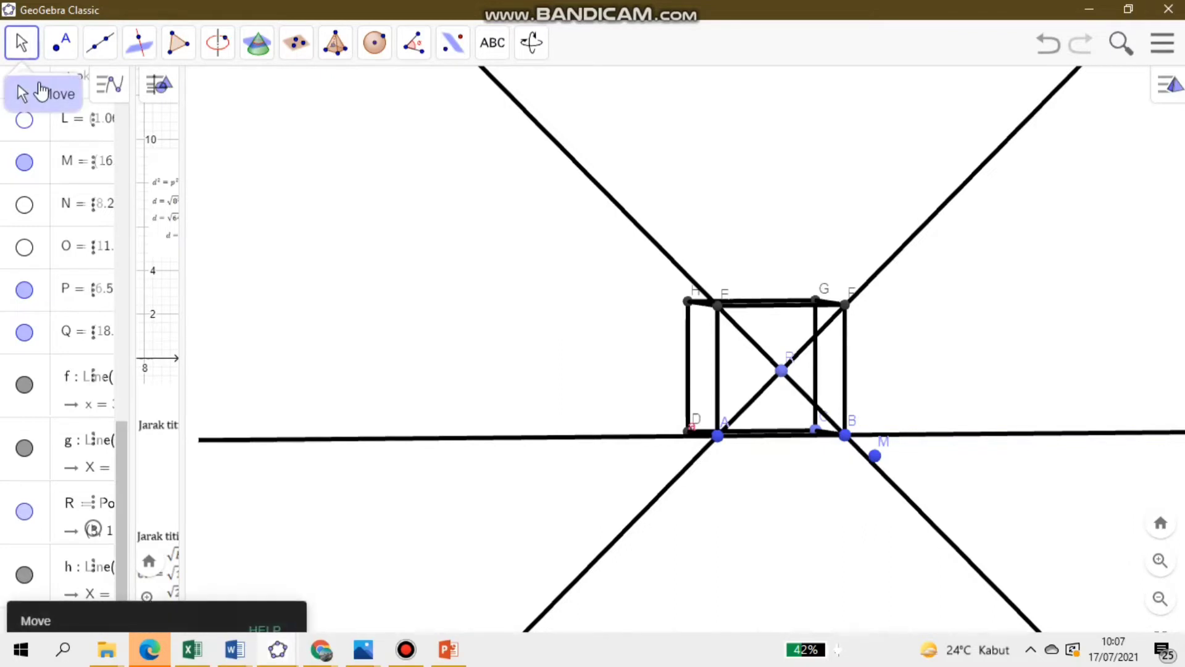
pyautogui.moveTo(853, 496); pyautogui.dragTo(996, 507)
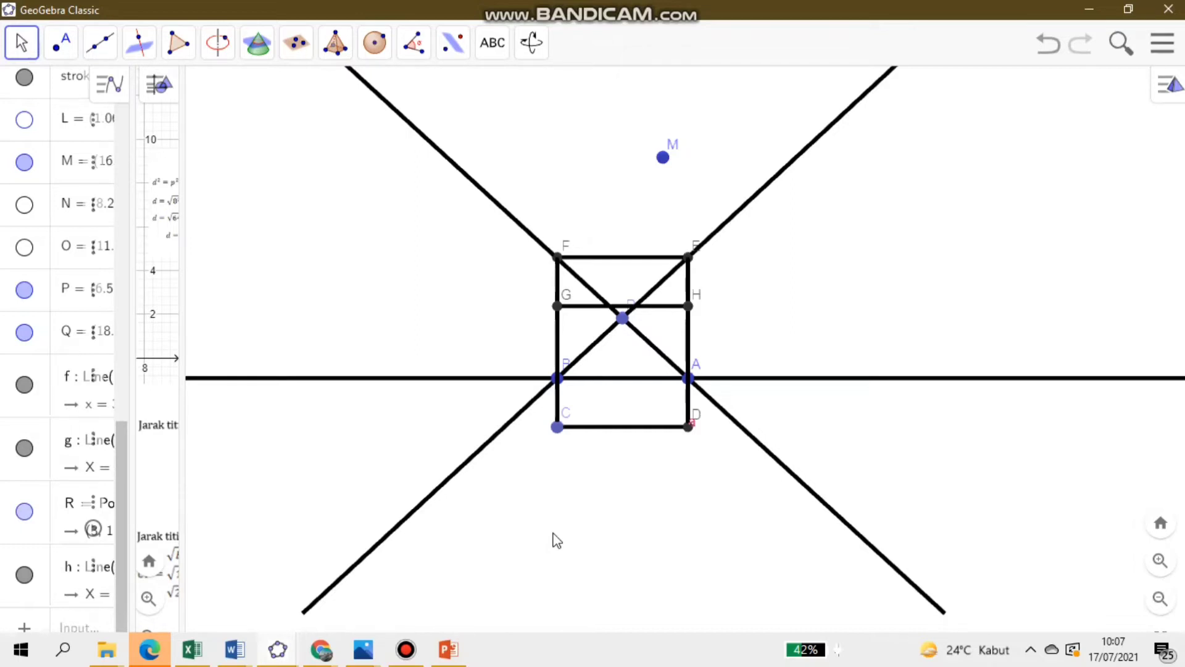
# - Undo the view rotation and the three lines drawn on the cube's face ABFE
pyautogui.click(1046, 44)
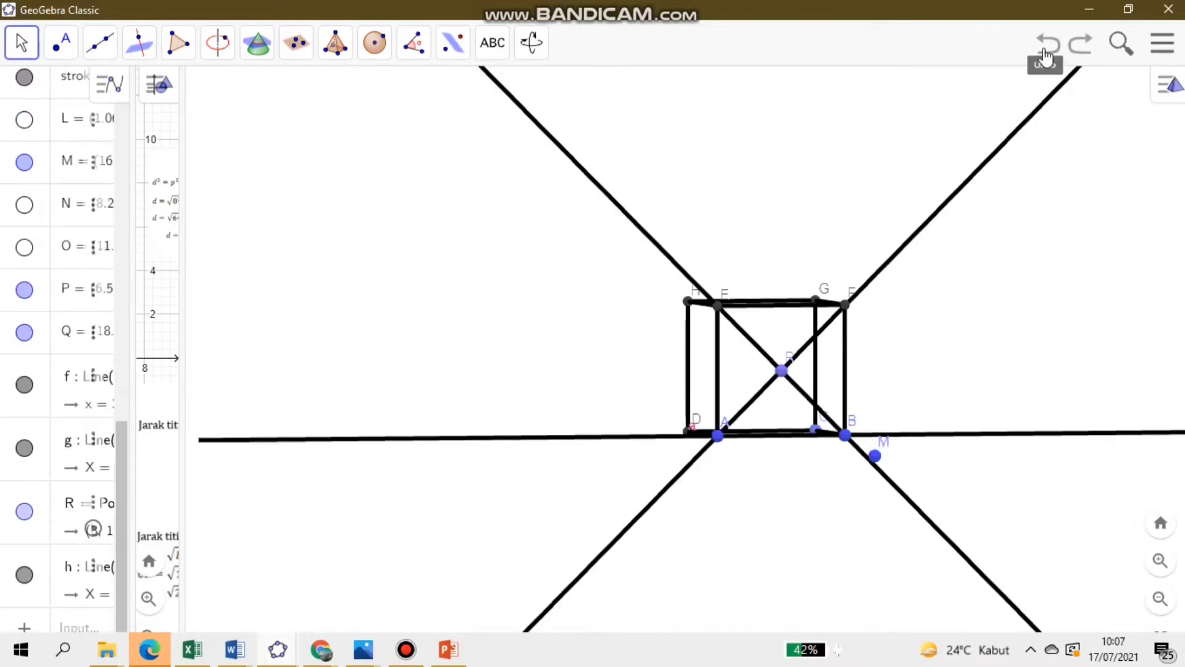
pyautogui.click(1045, 54)
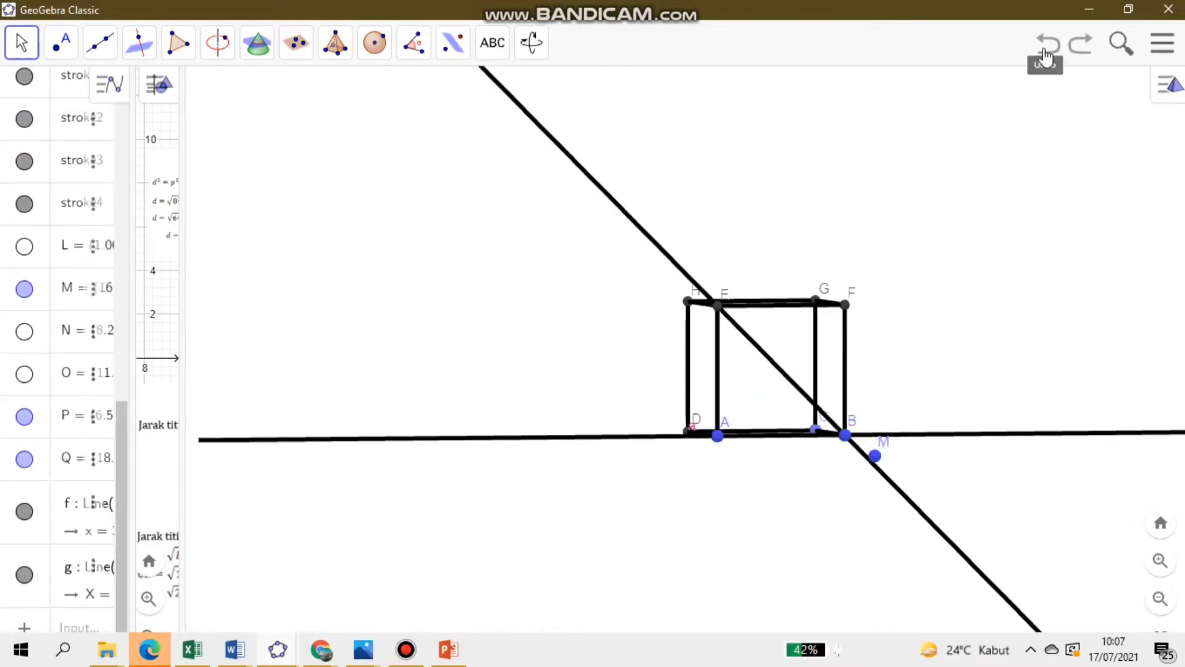
pyautogui.click(1045, 54)
pyautogui.click(1045, 55)
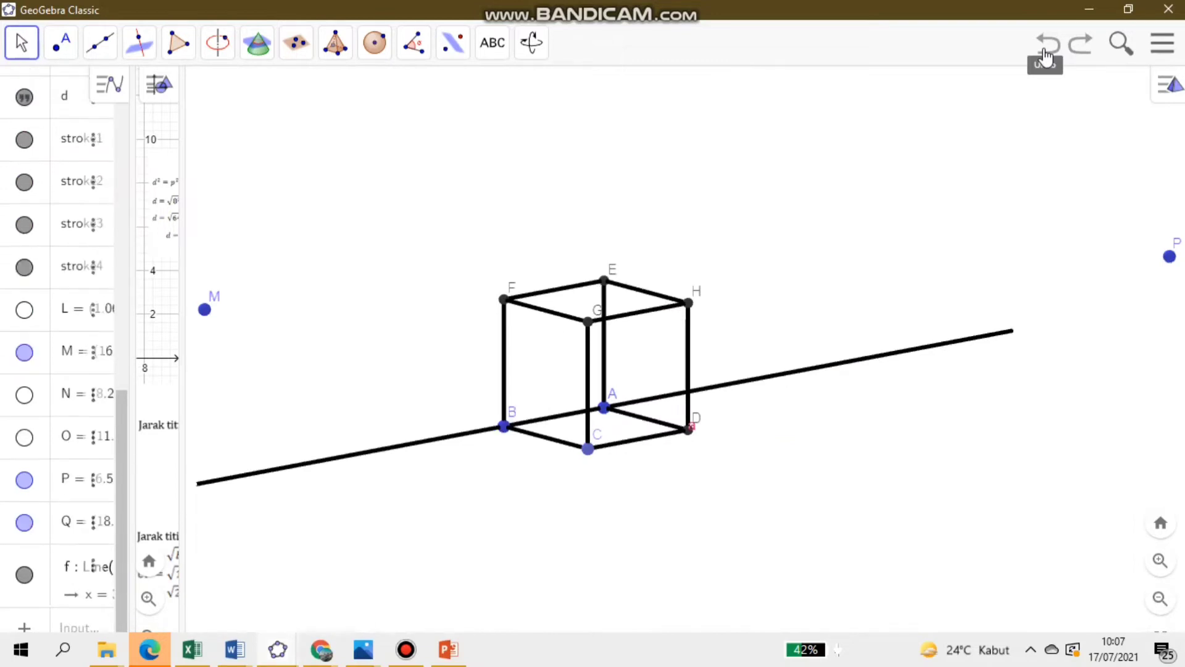
pyautogui.click(1045, 55)
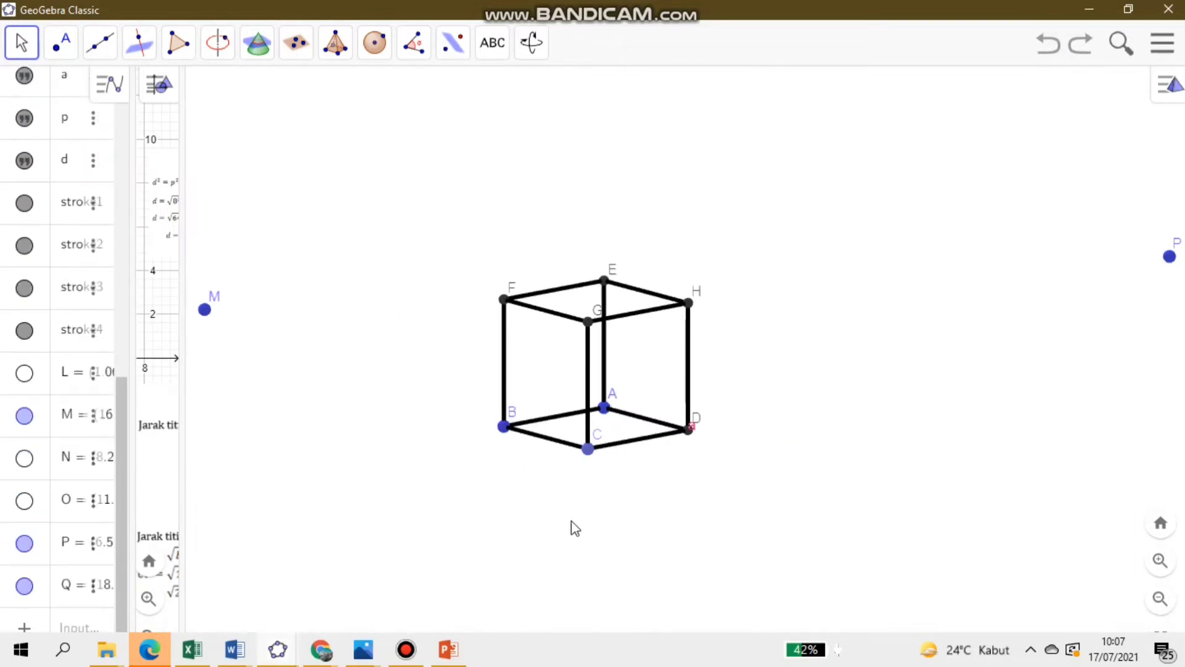
# - Draw lines through A and C and through D and B along the diagonals of the cube's base
pyautogui.click(103, 58)
pyautogui.click(129, 102)
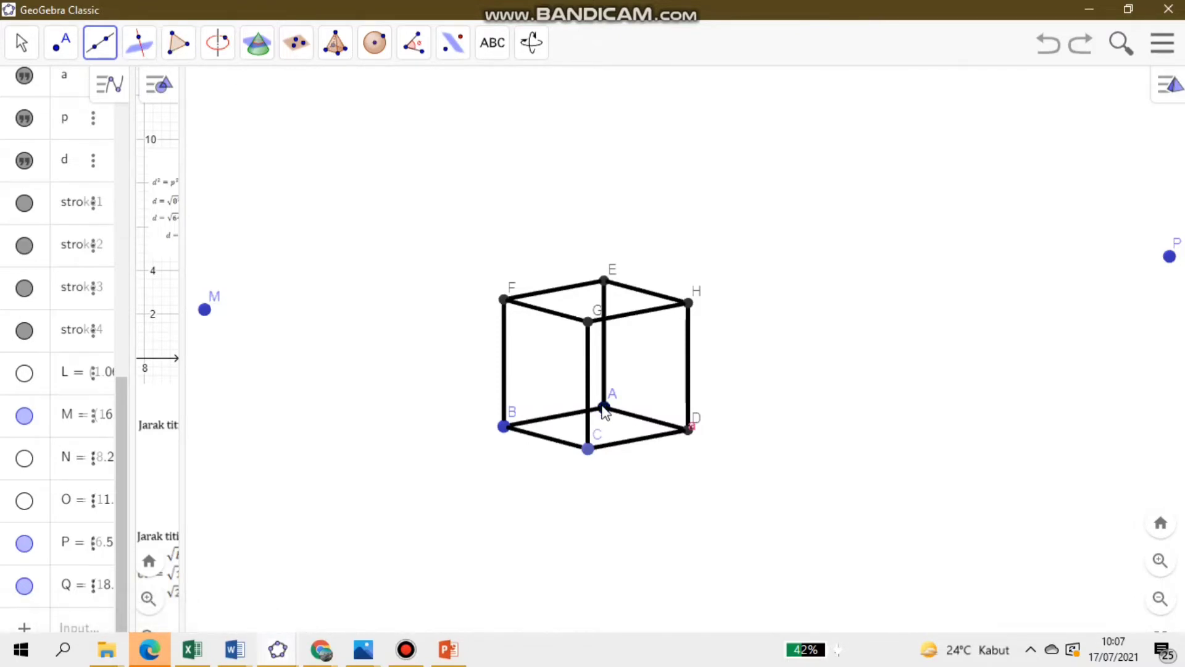
pyautogui.click(605, 408)
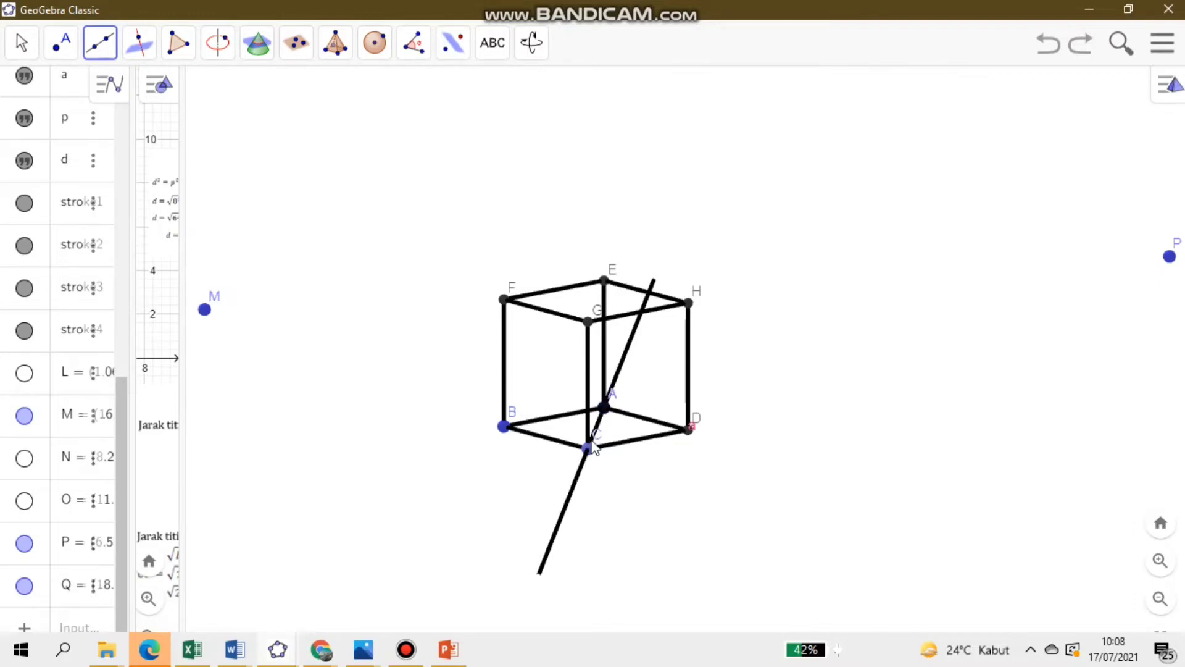
pyautogui.click(589, 449)
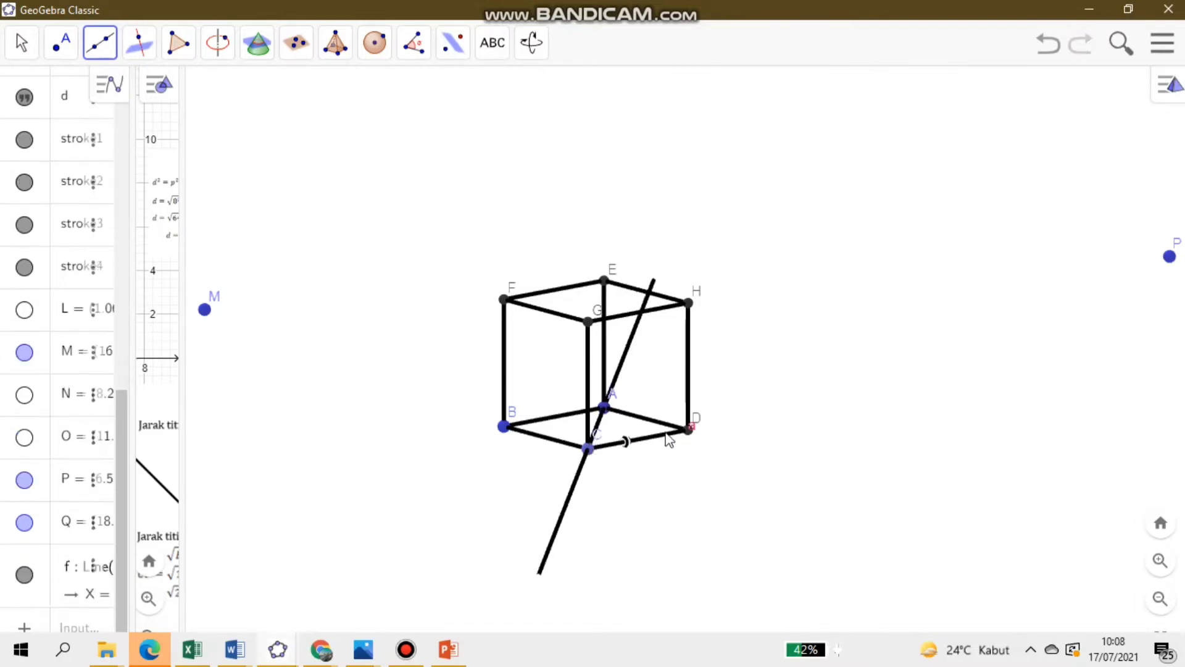
pyautogui.click(691, 429)
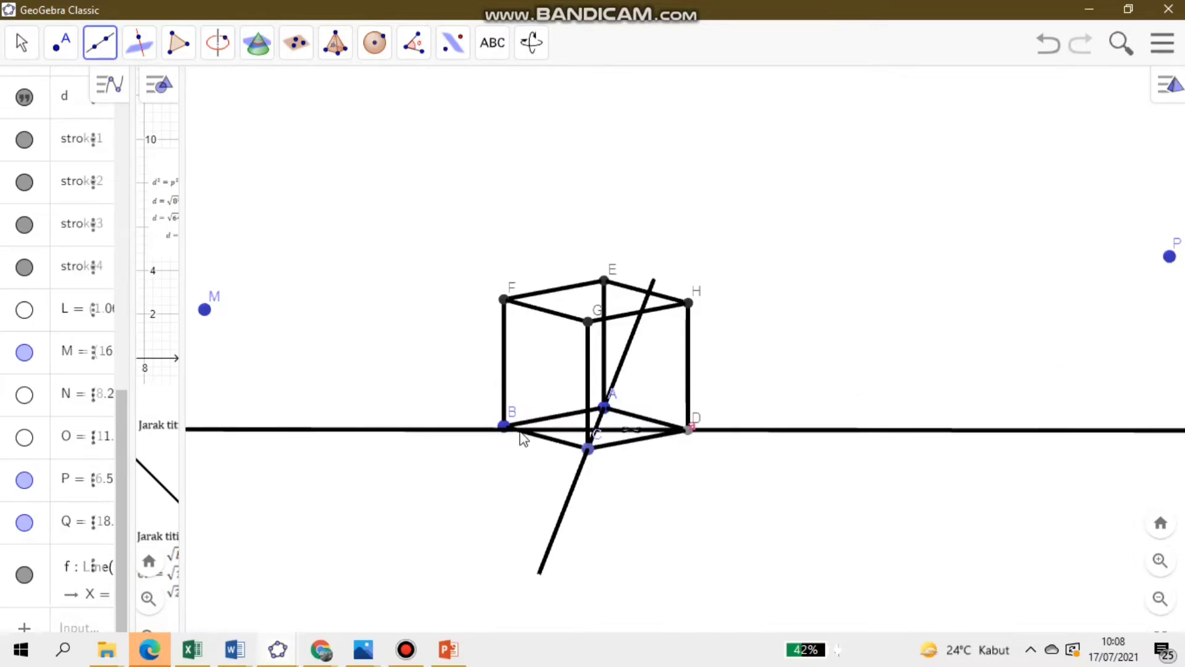
pyautogui.click(503, 426)
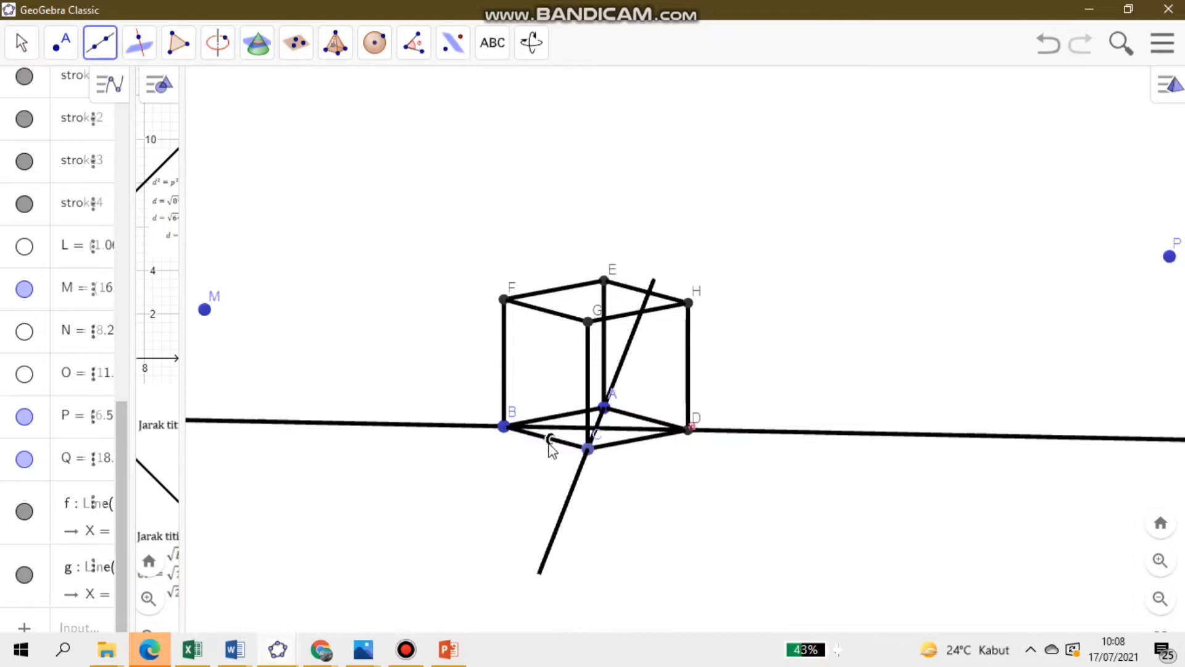
# - Draw lines through B and G and through C and F along the diagonals of face BCGF
pyautogui.click(505, 425)
pyautogui.click(587, 326)
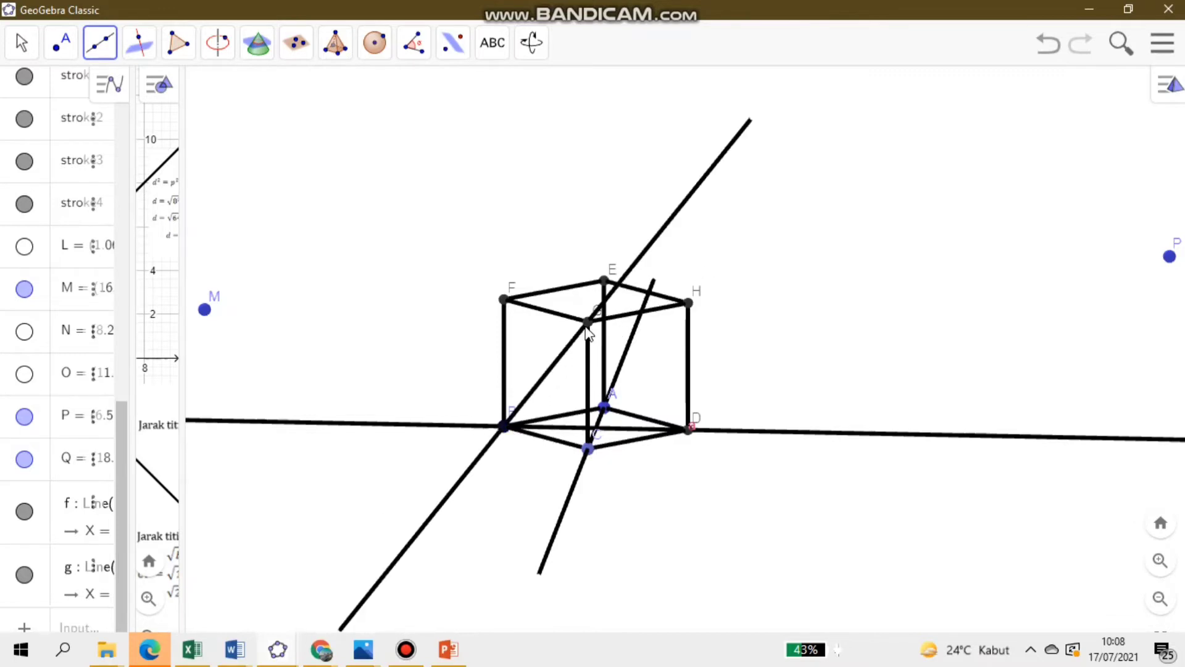
pyautogui.click(588, 449)
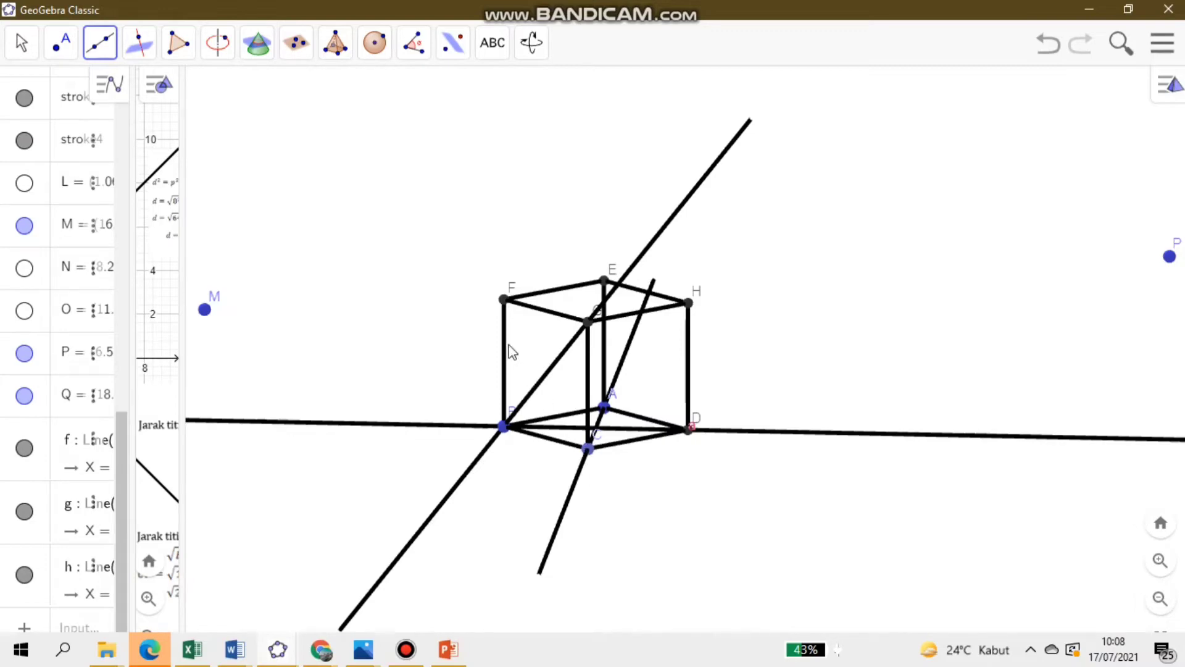
pyautogui.click(503, 301)
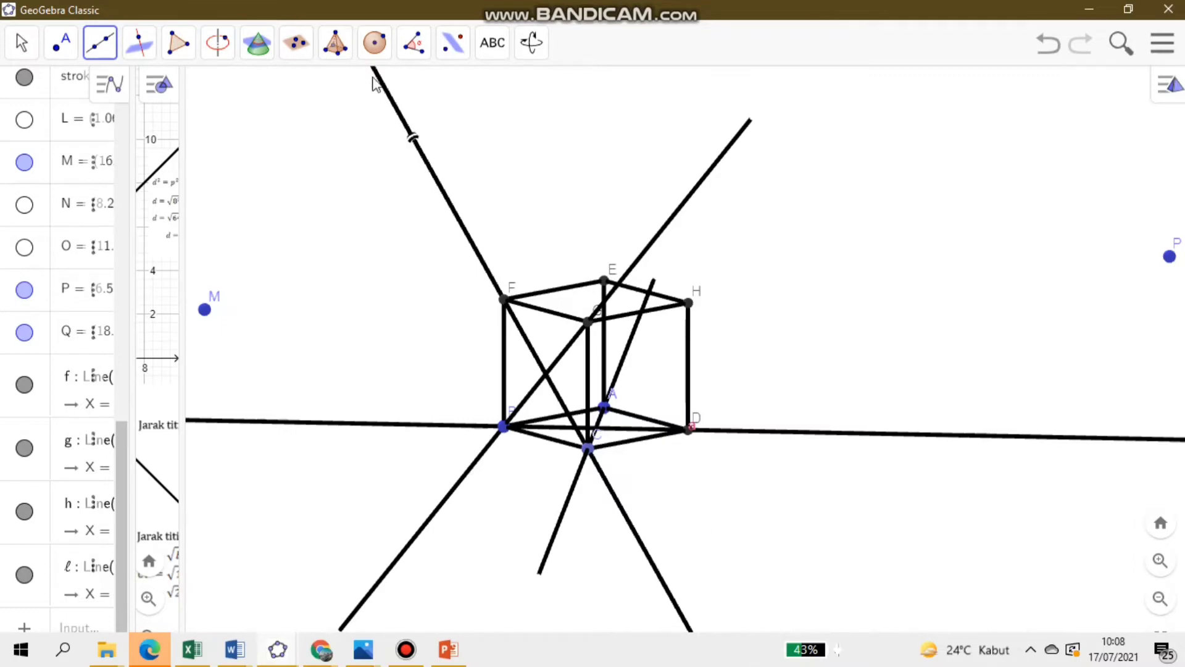
pyautogui.click(31, 42)
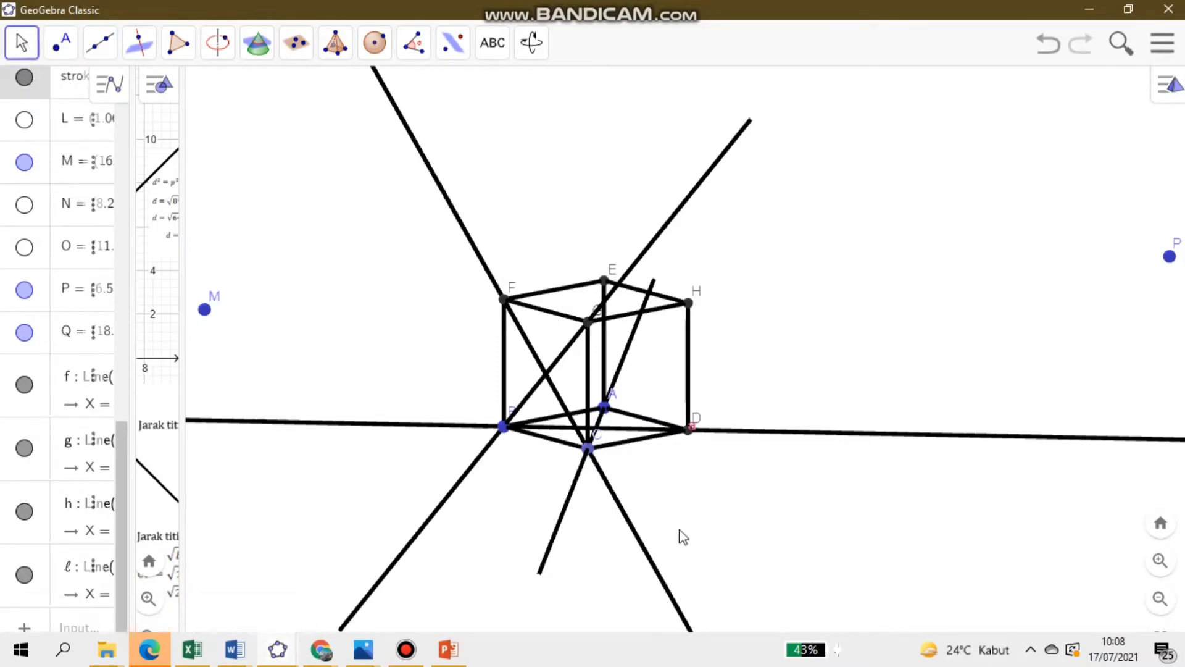
pyautogui.moveTo(695, 551); pyautogui.dragTo(672, 529)
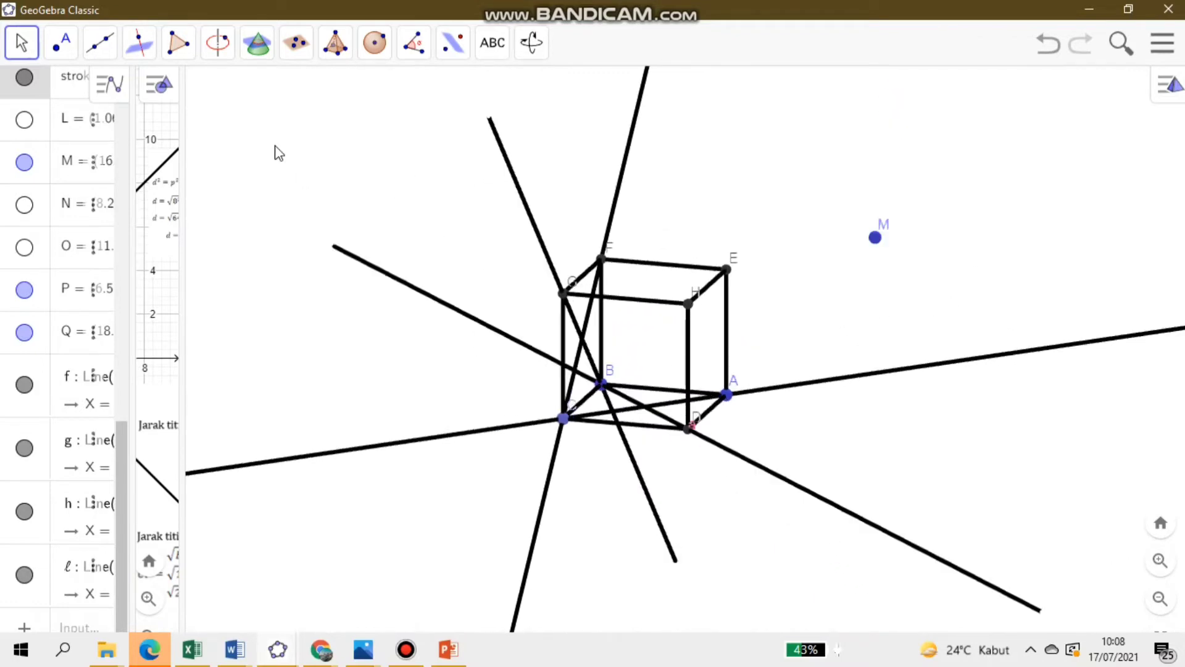
# - Draw a line through the crossing point of the base diagonals and the crossing point of lines BG and CF
pyautogui.click(99, 42)
pyautogui.click(122, 99)
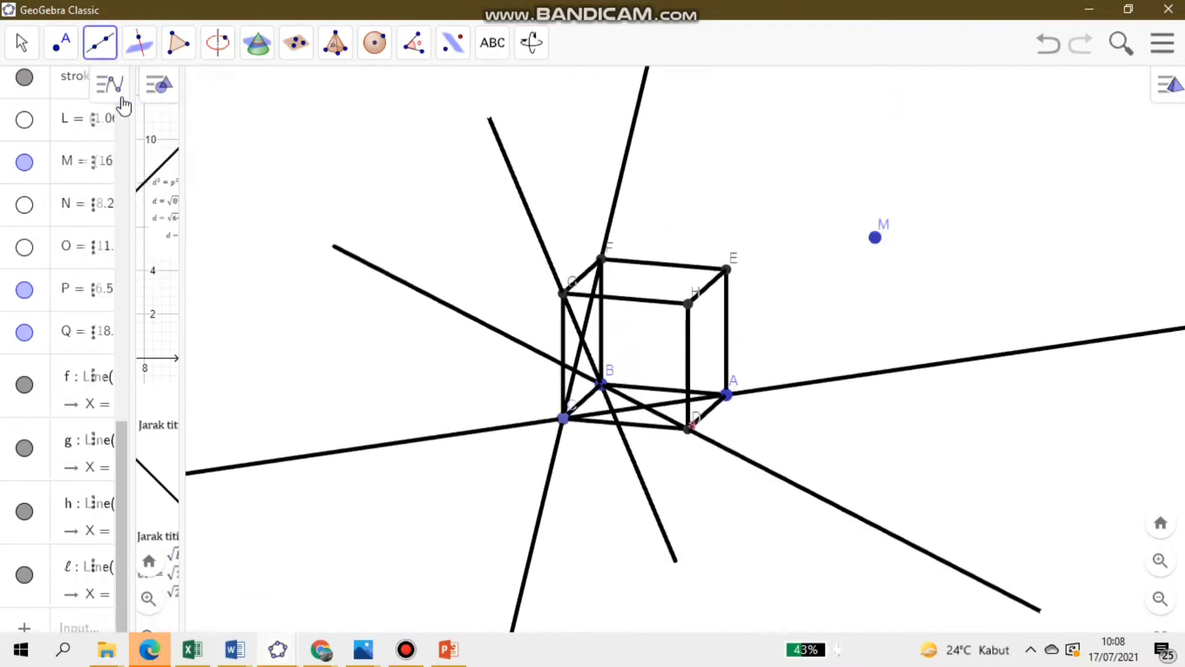
pyautogui.click(647, 406)
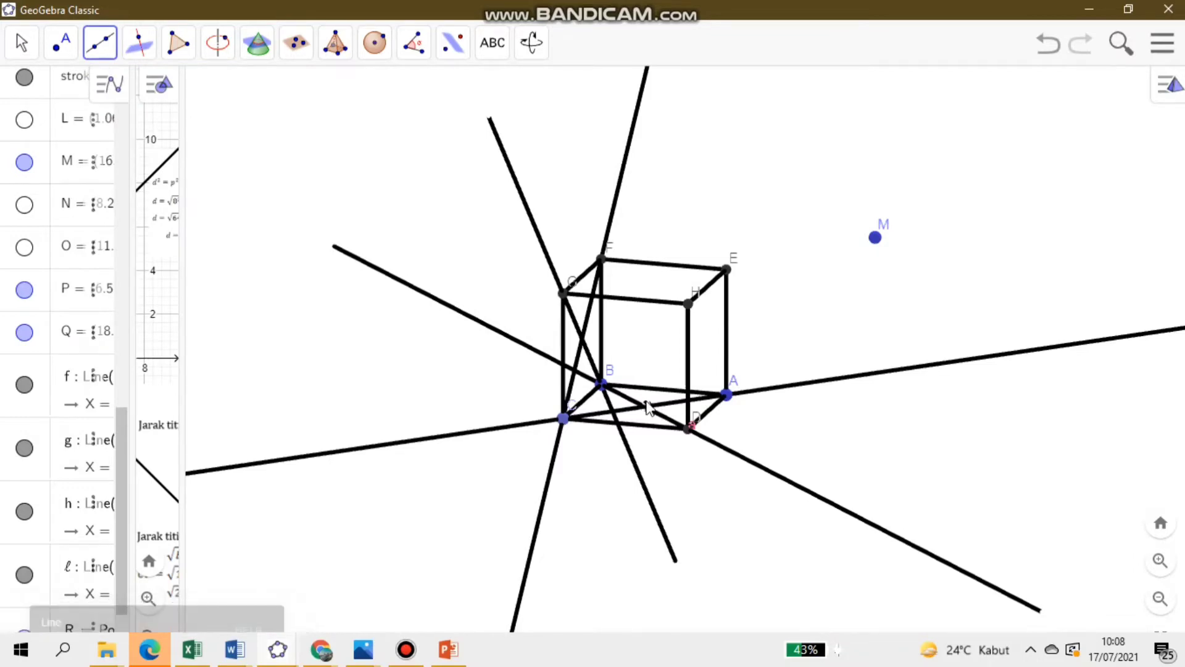
pyautogui.click(581, 338)
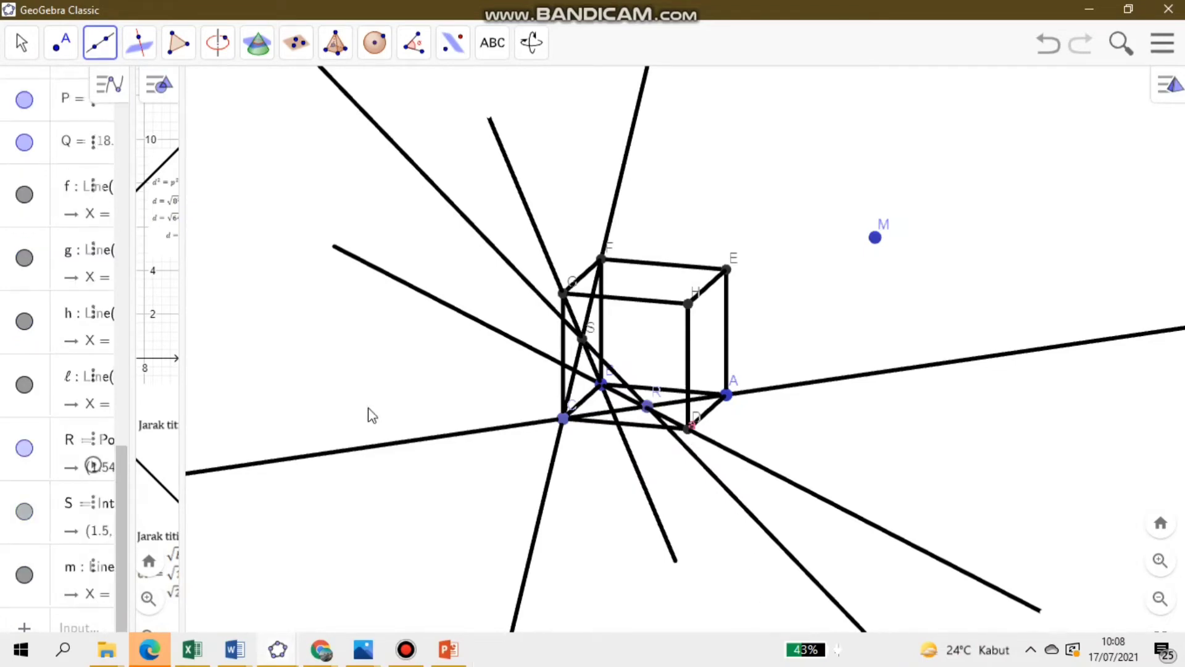
pyautogui.click(22, 43)
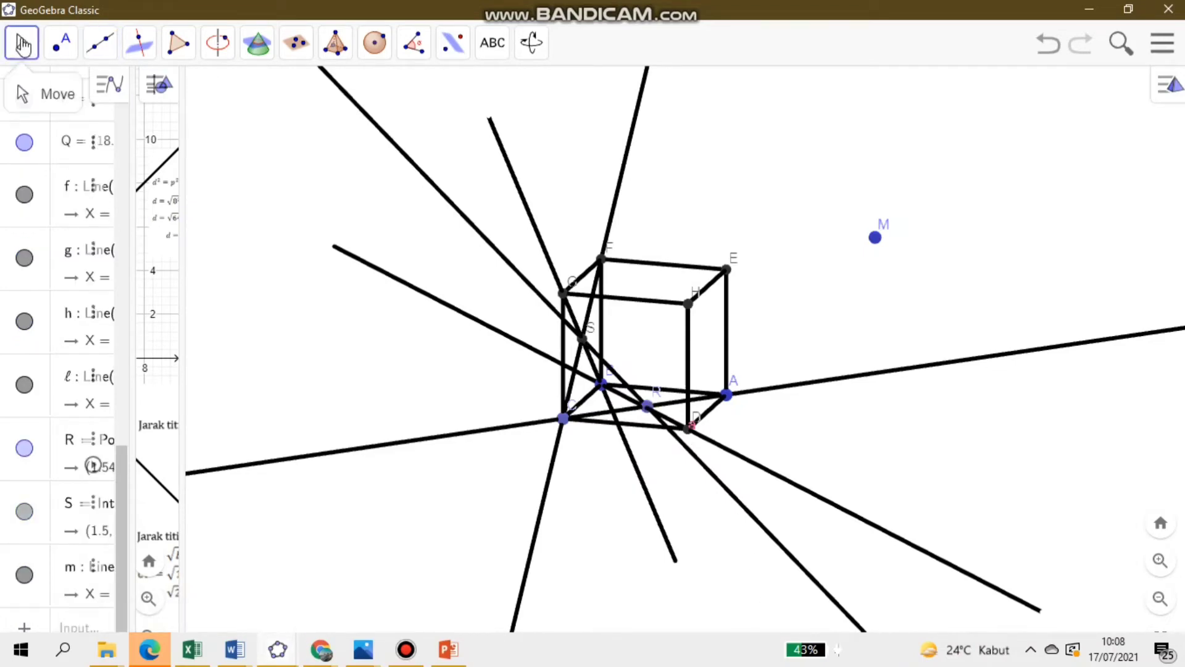
# - Create a triangular polygon with vertices C, R and S
pyautogui.moveTo(79, 55)
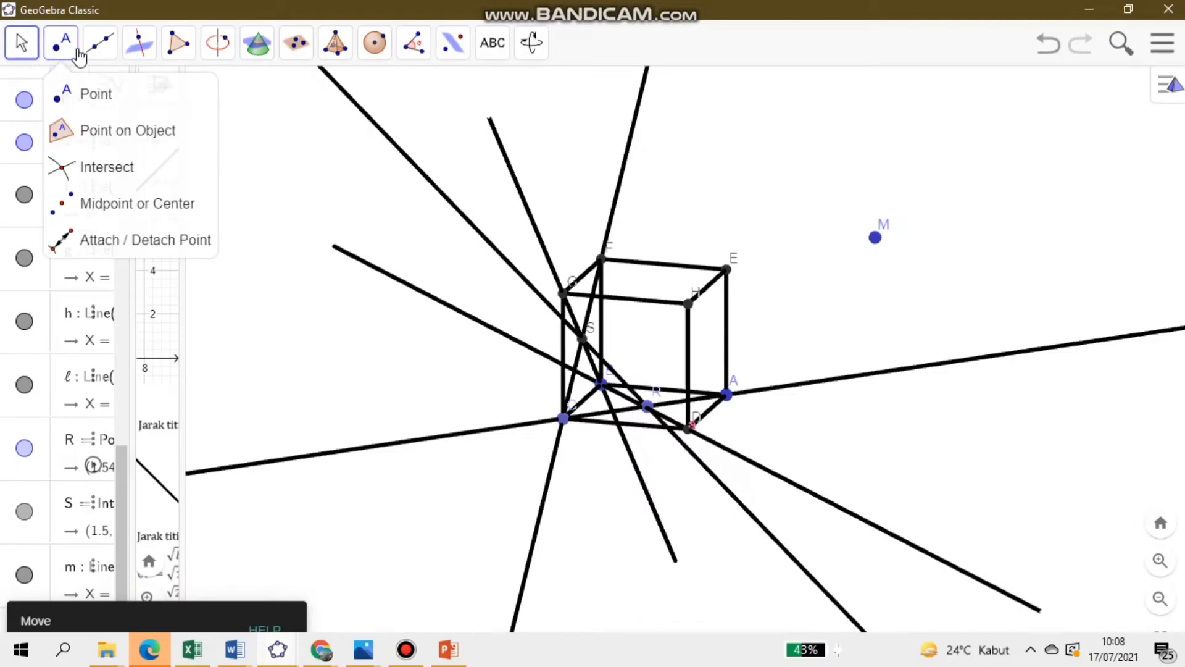
pyautogui.moveTo(185, 52)
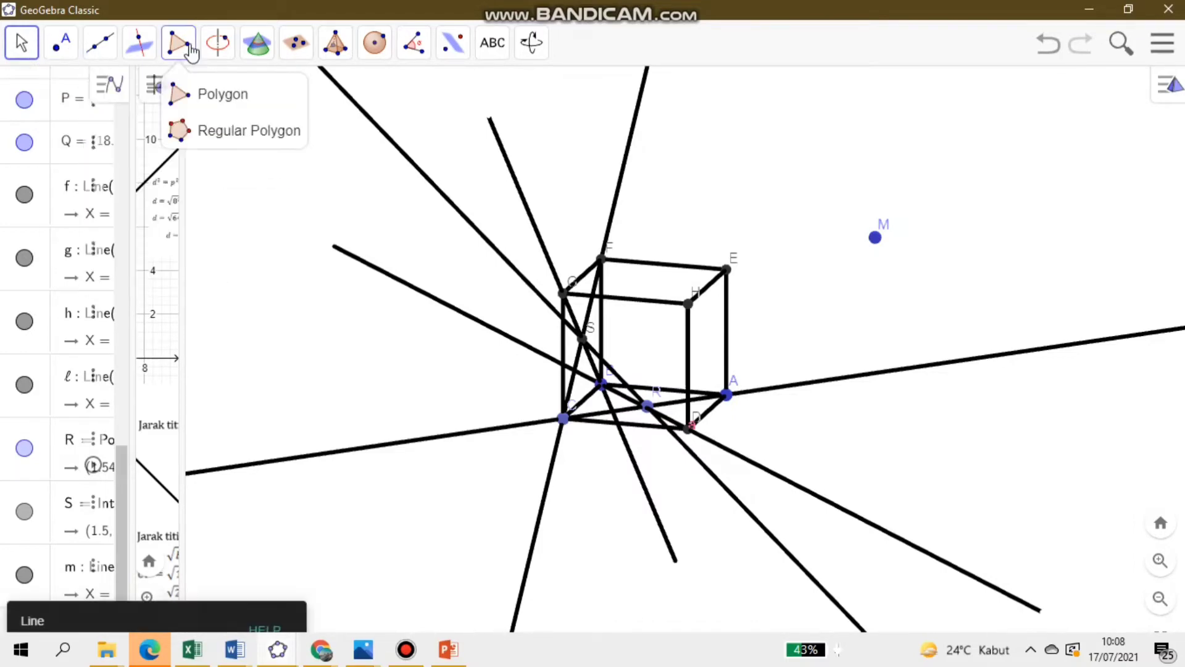
pyautogui.click(212, 96)
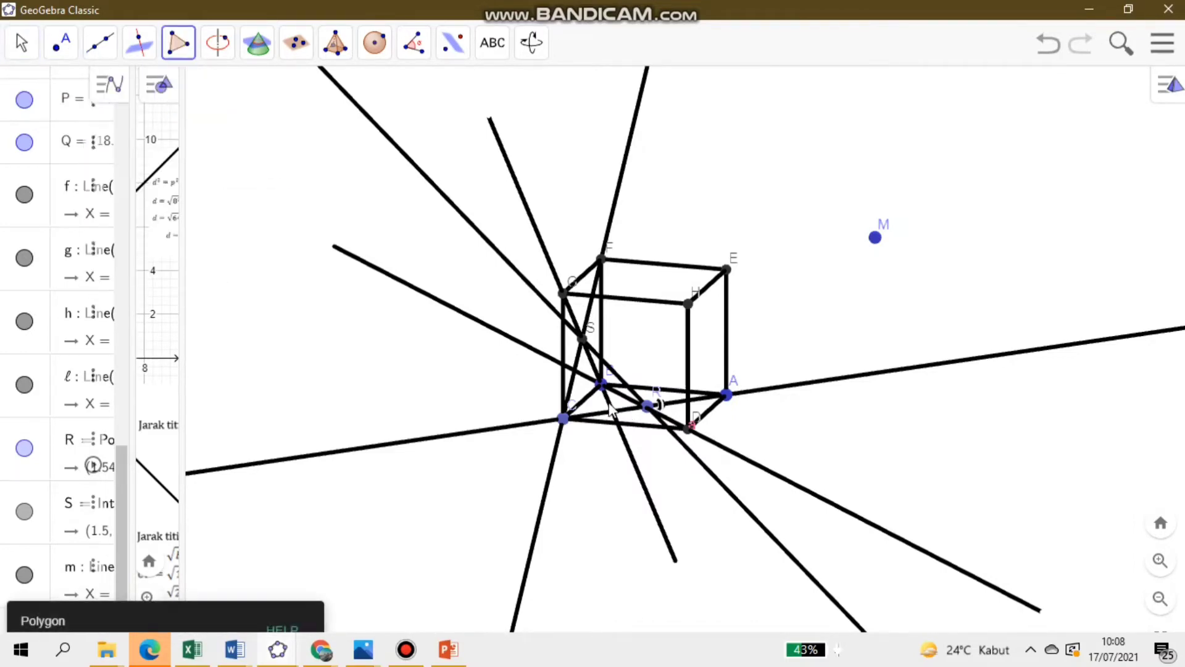
pyautogui.click(564, 418)
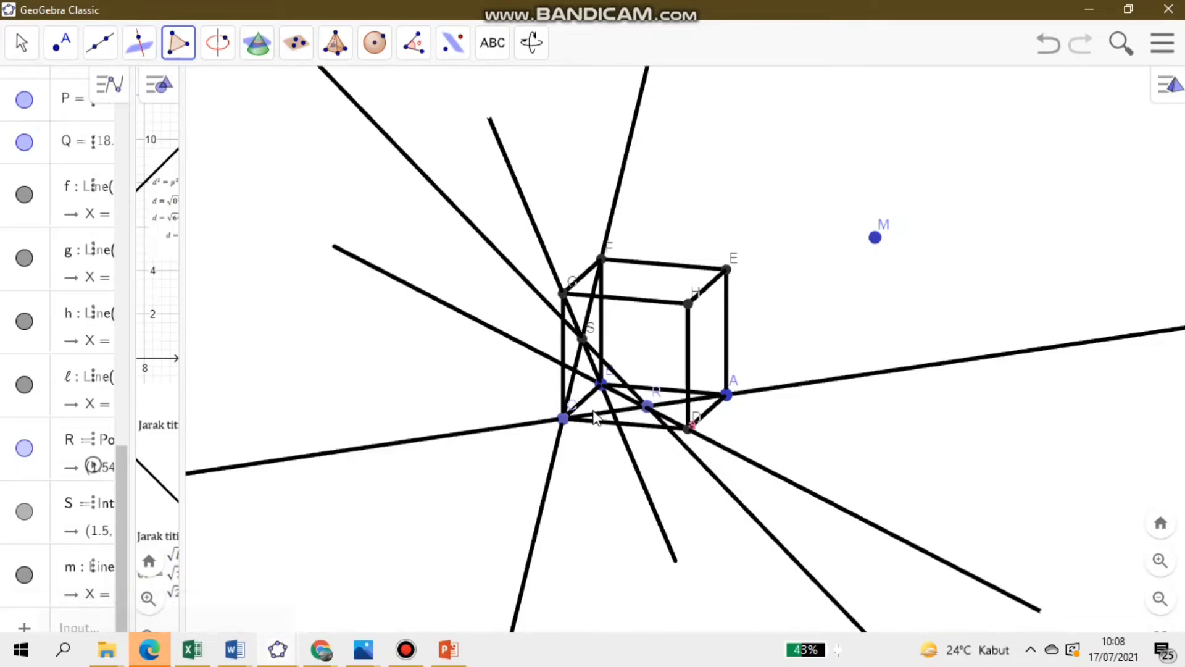
pyautogui.click(646, 405)
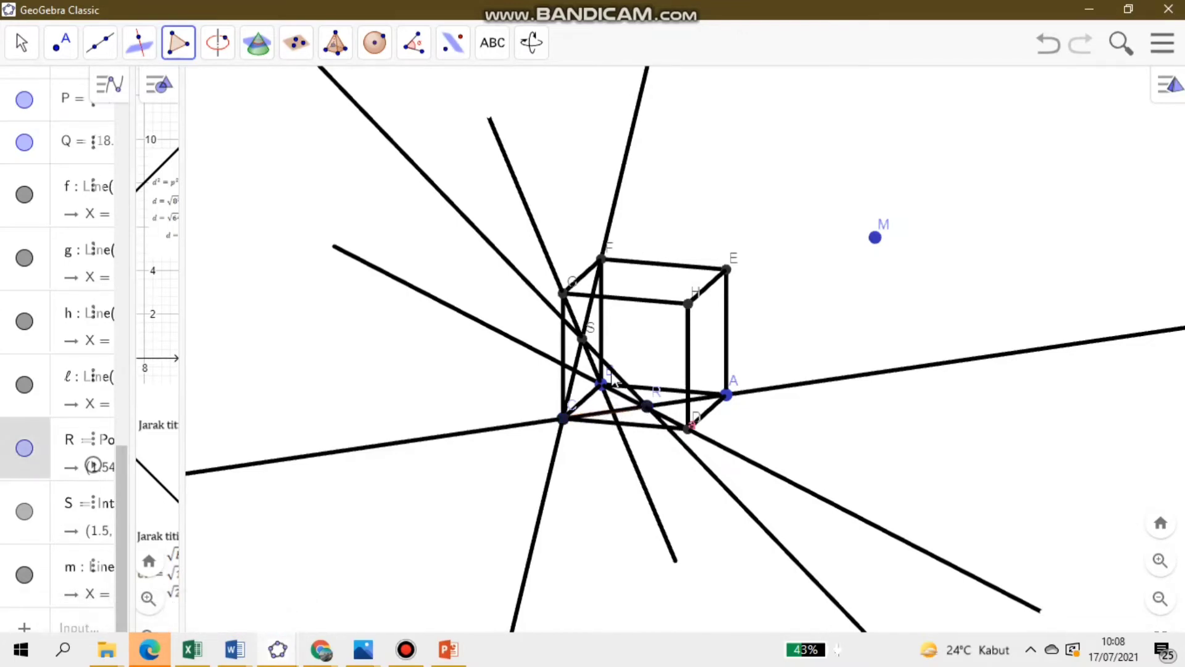
pyautogui.click(583, 340)
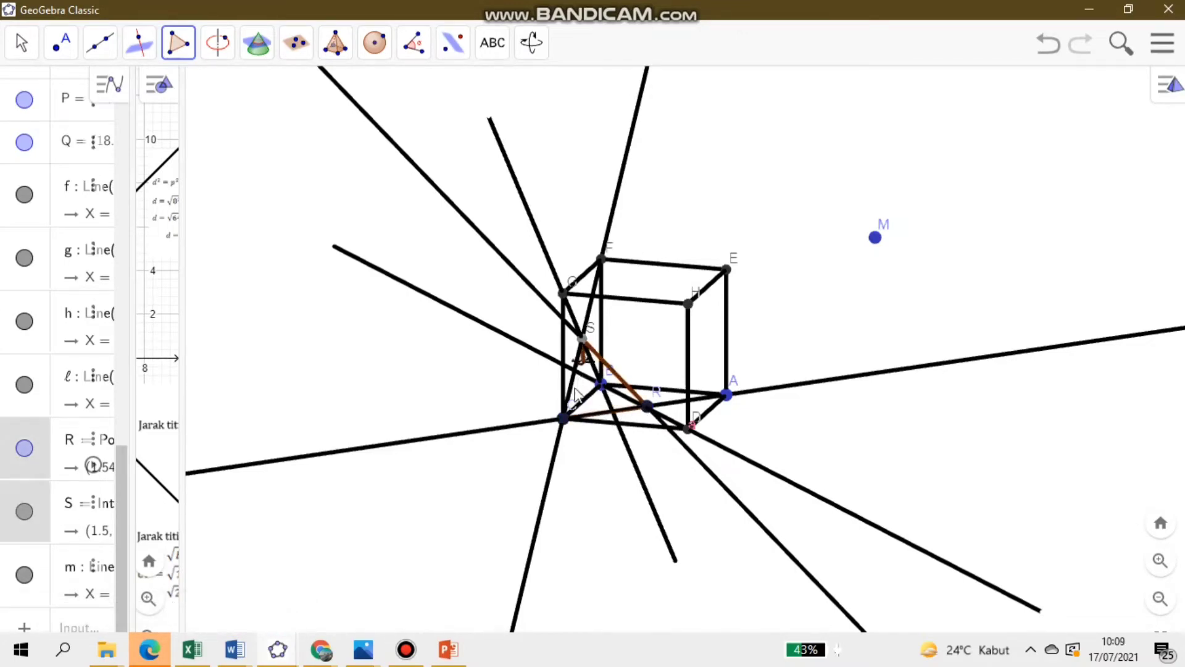
pyautogui.click(567, 419)
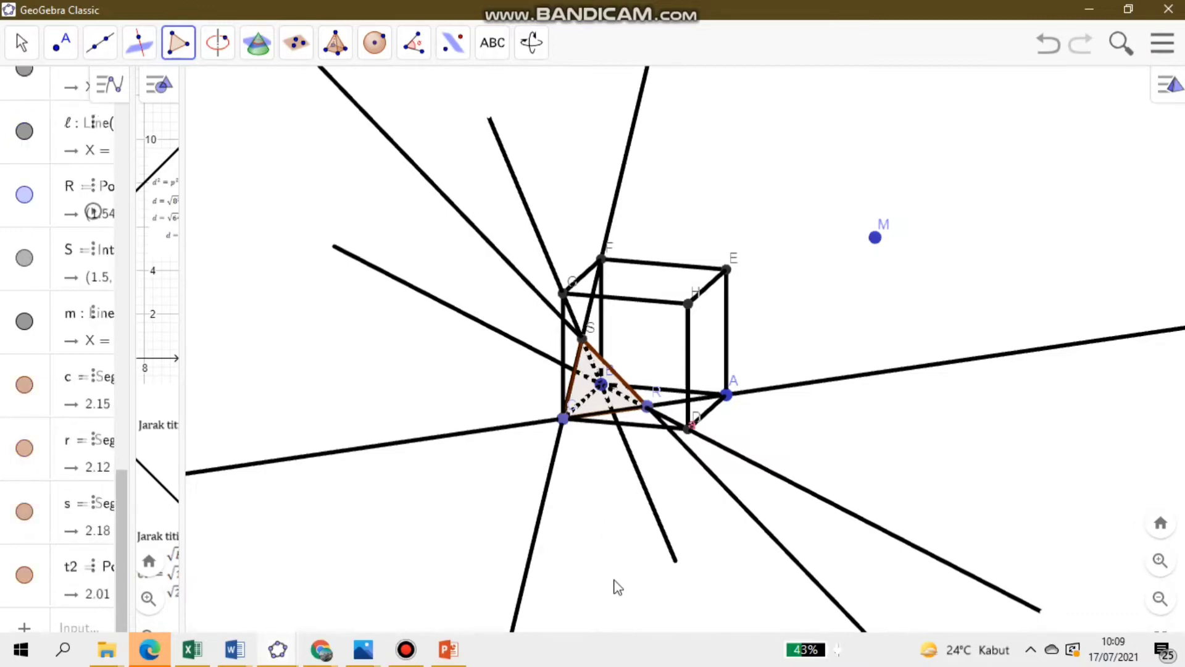
pyautogui.click(21, 44)
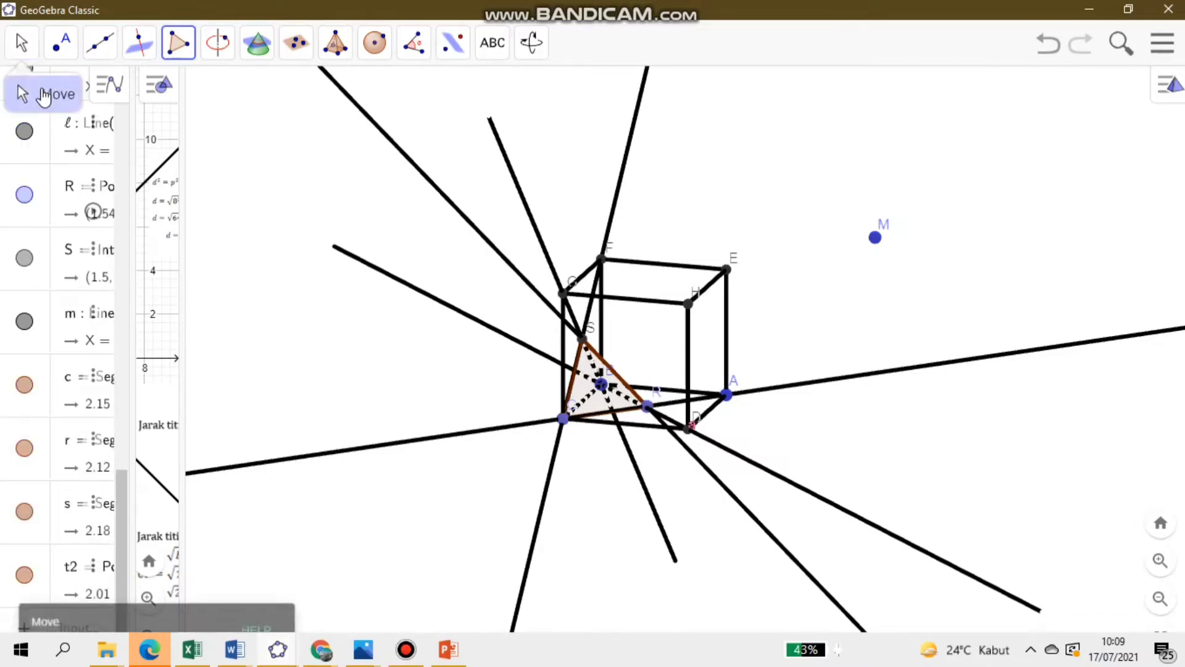
pyautogui.moveTo(696, 519); pyautogui.dragTo(658, 523)
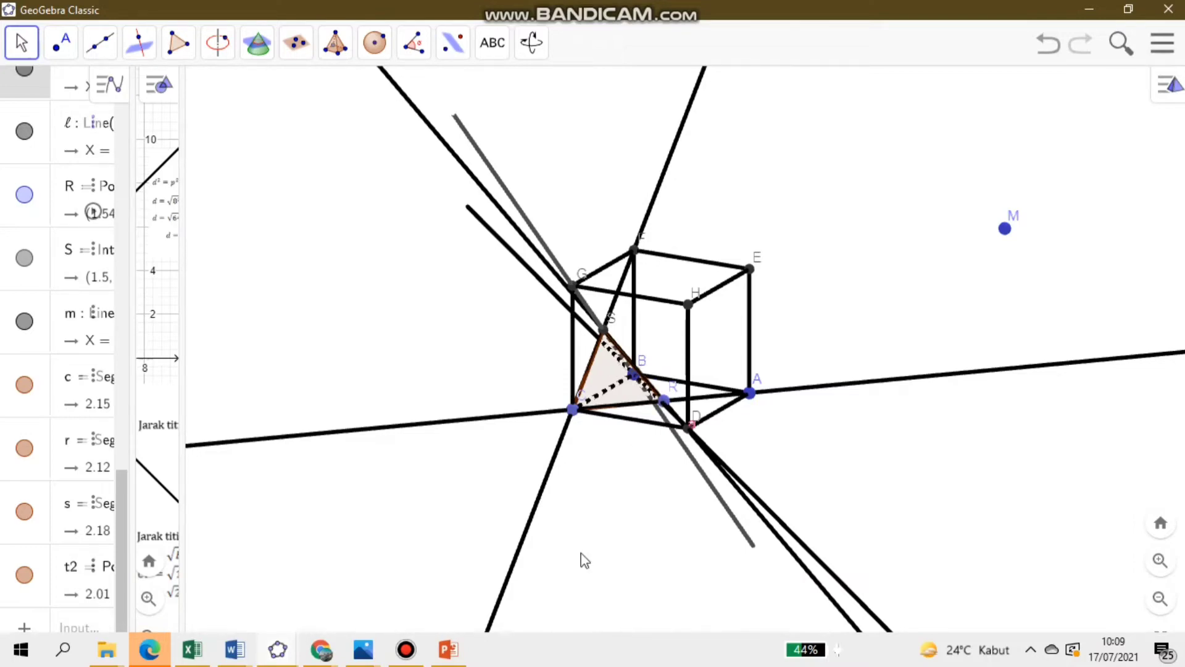
pyautogui.moveTo(624, 517); pyautogui.dragTo(673, 522)
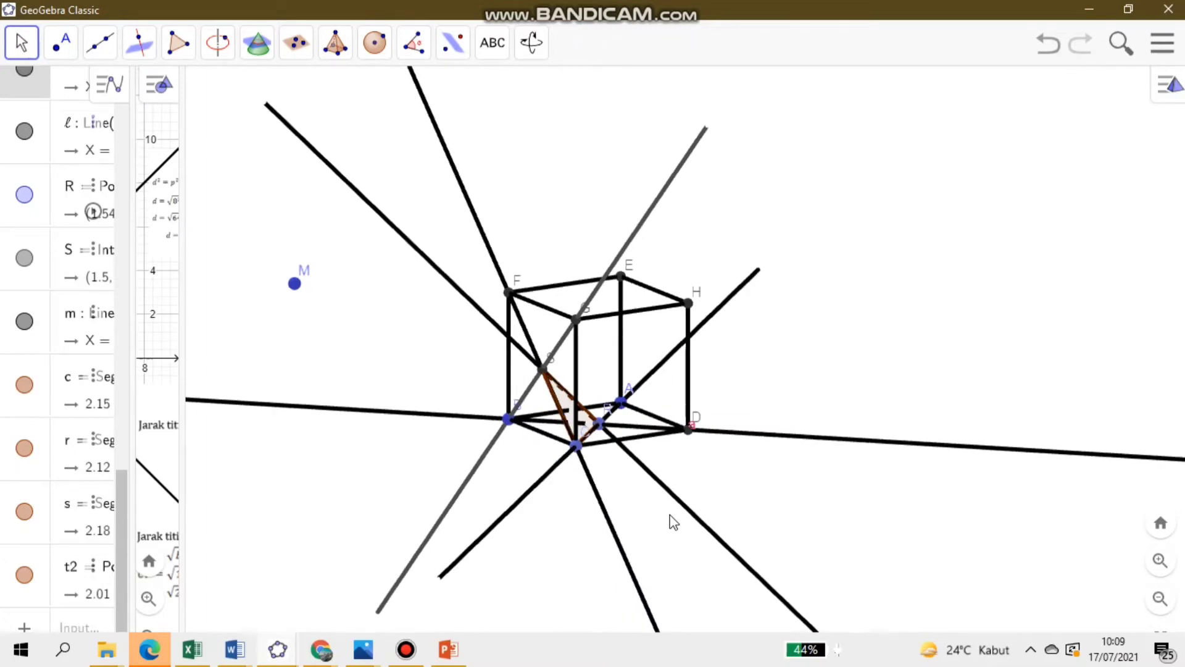
pyautogui.moveTo(657, 514); pyautogui.dragTo(696, 495)
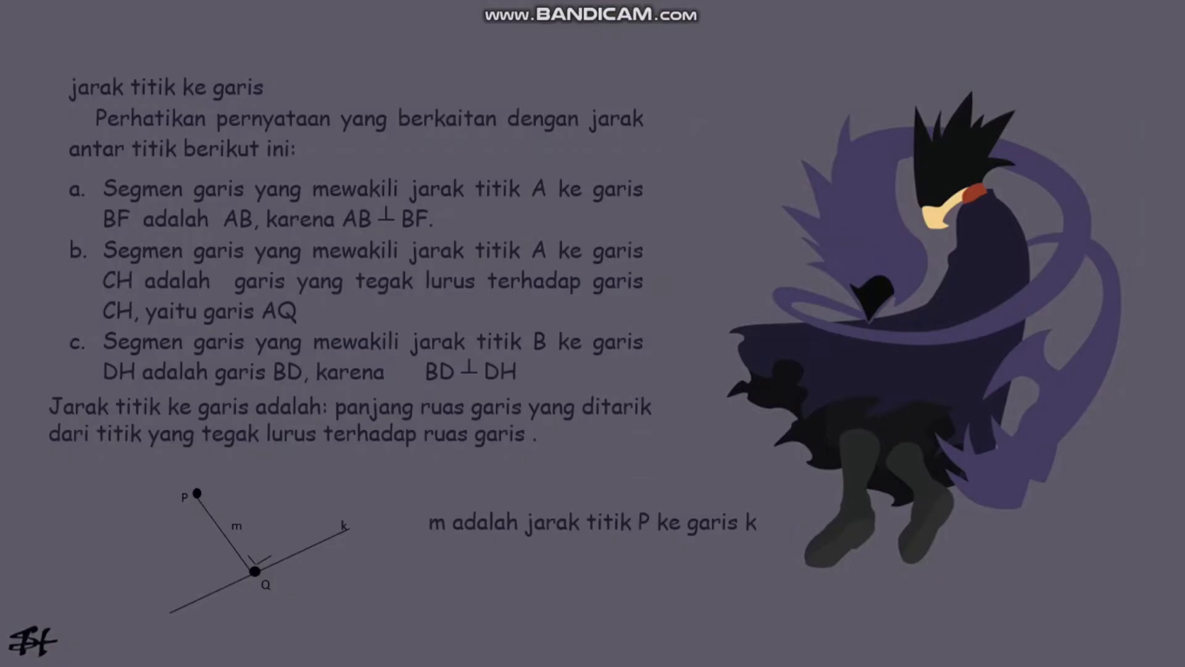
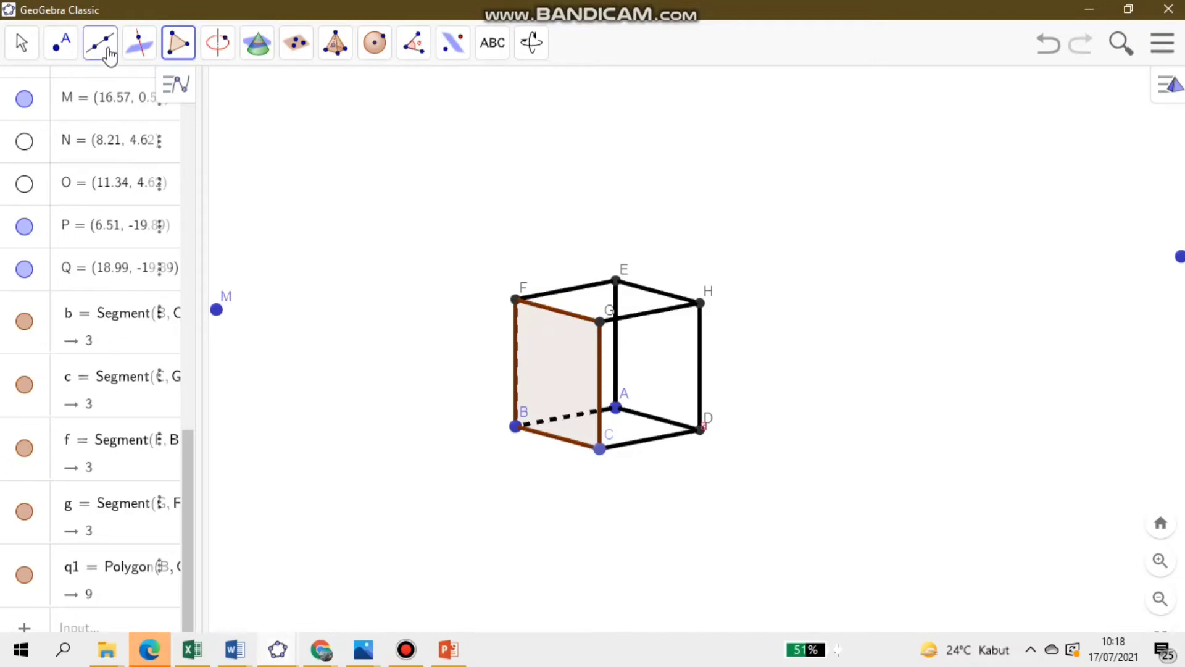
# - Draw a line through A and B, perpendicular to face BCGF, and rotate the cube to inspect it
pyautogui.click(99, 42)
pyautogui.click(120, 93)
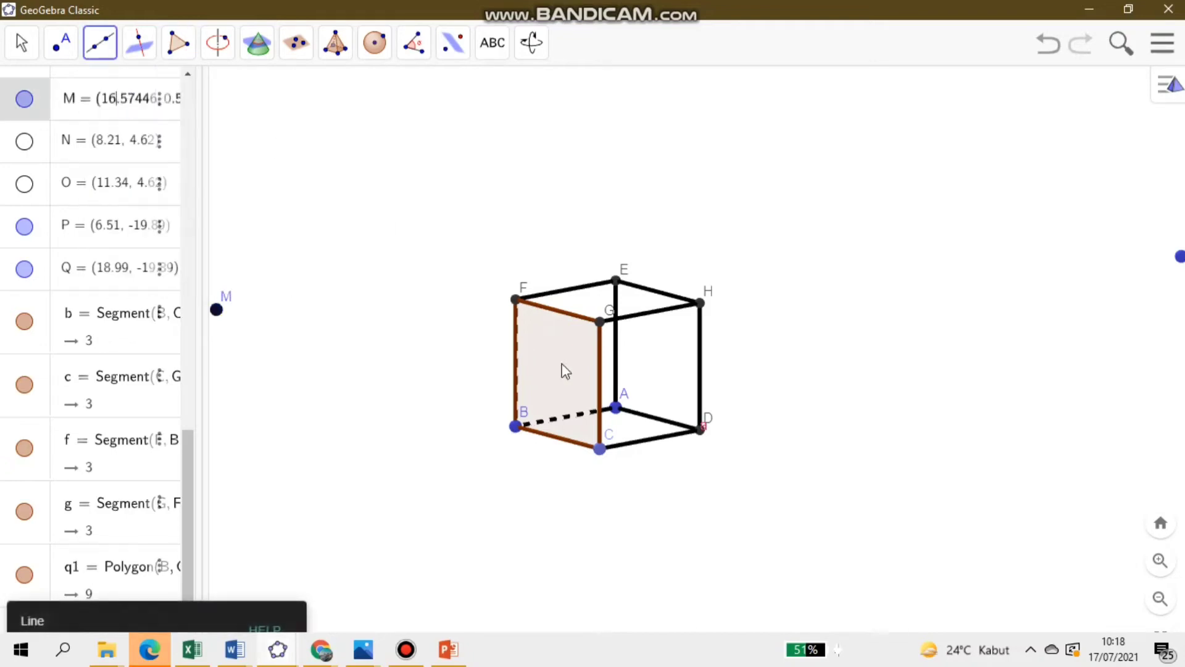
pyautogui.click(616, 408)
pyautogui.click(516, 426)
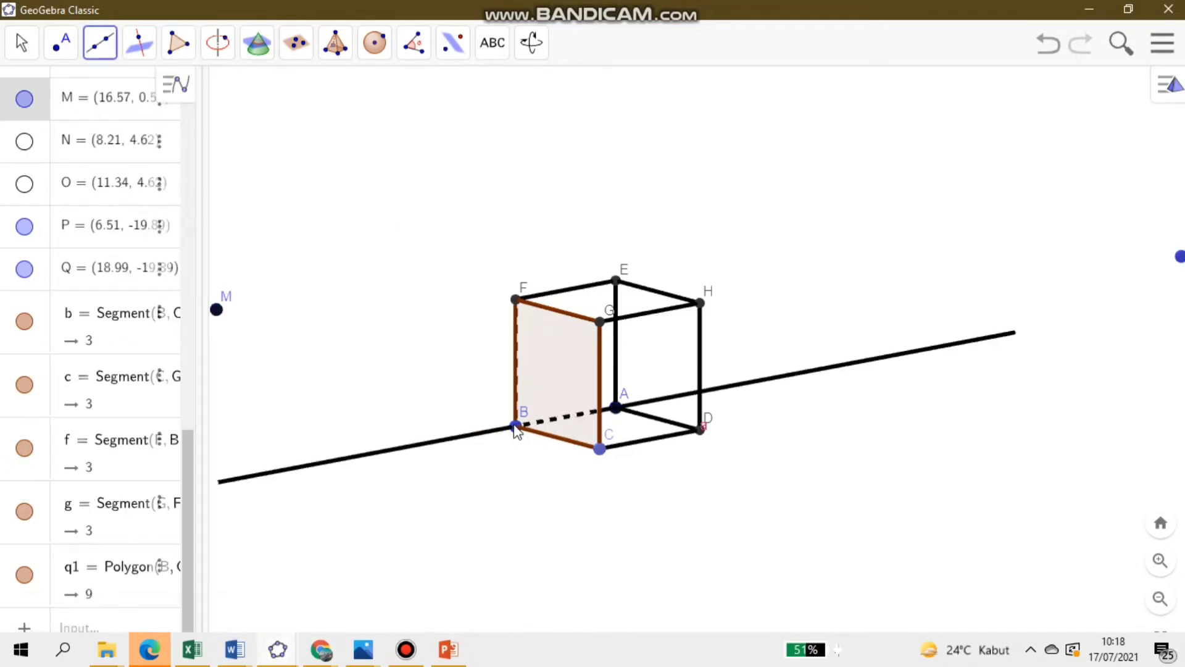
pyautogui.click(516, 426)
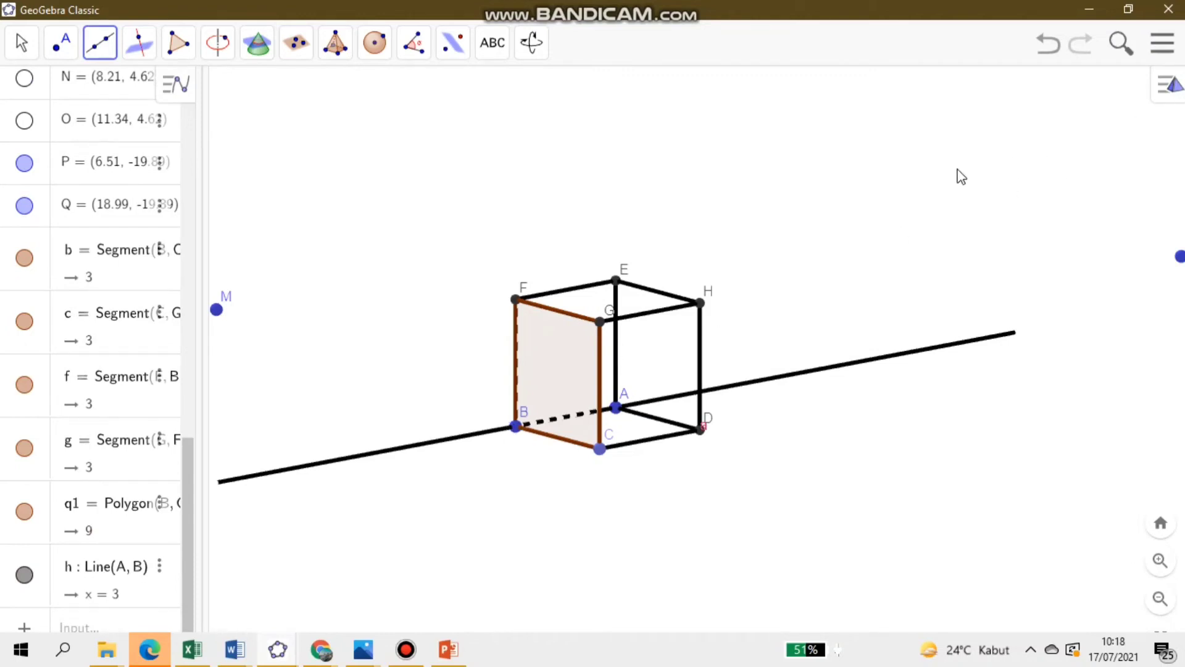
pyautogui.click(19, 55)
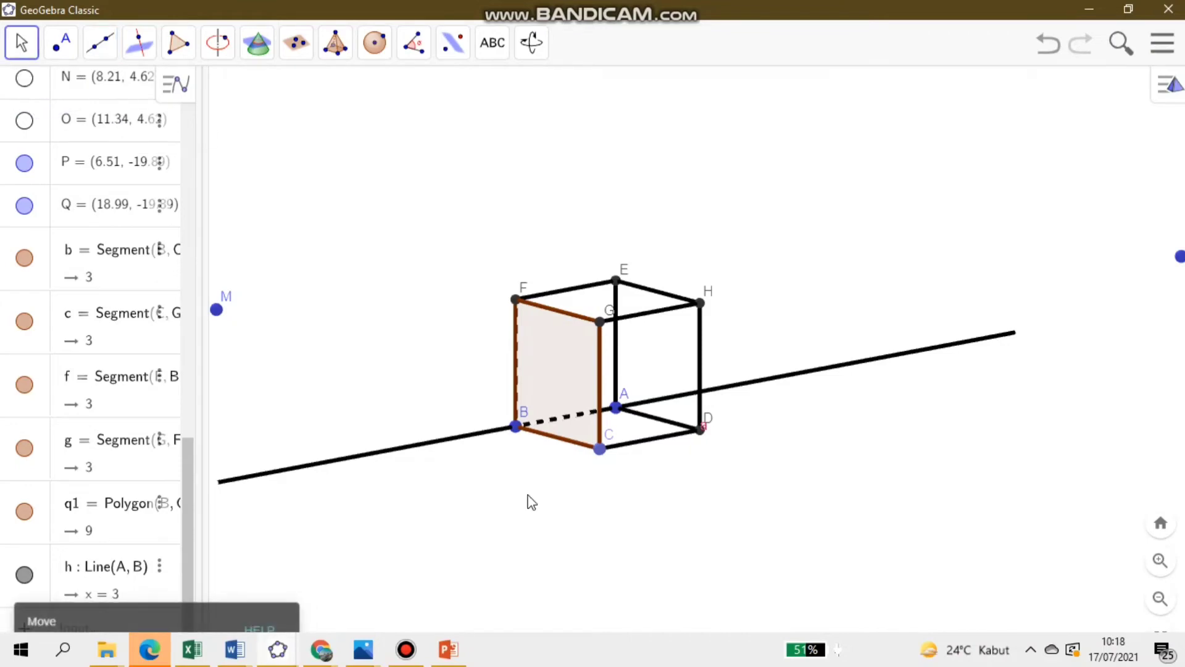
pyautogui.moveTo(652, 515); pyautogui.dragTo(1011, 512)
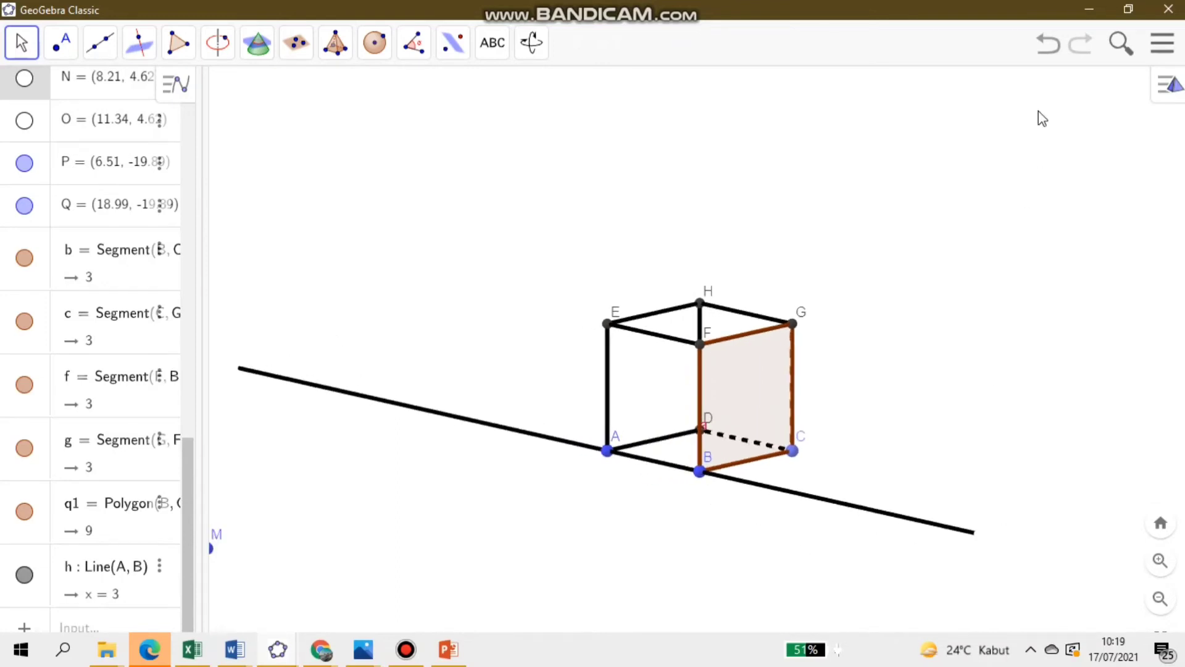
# - Undo the line through A and B and the polygon on face BCGF
pyautogui.click(1042, 61)
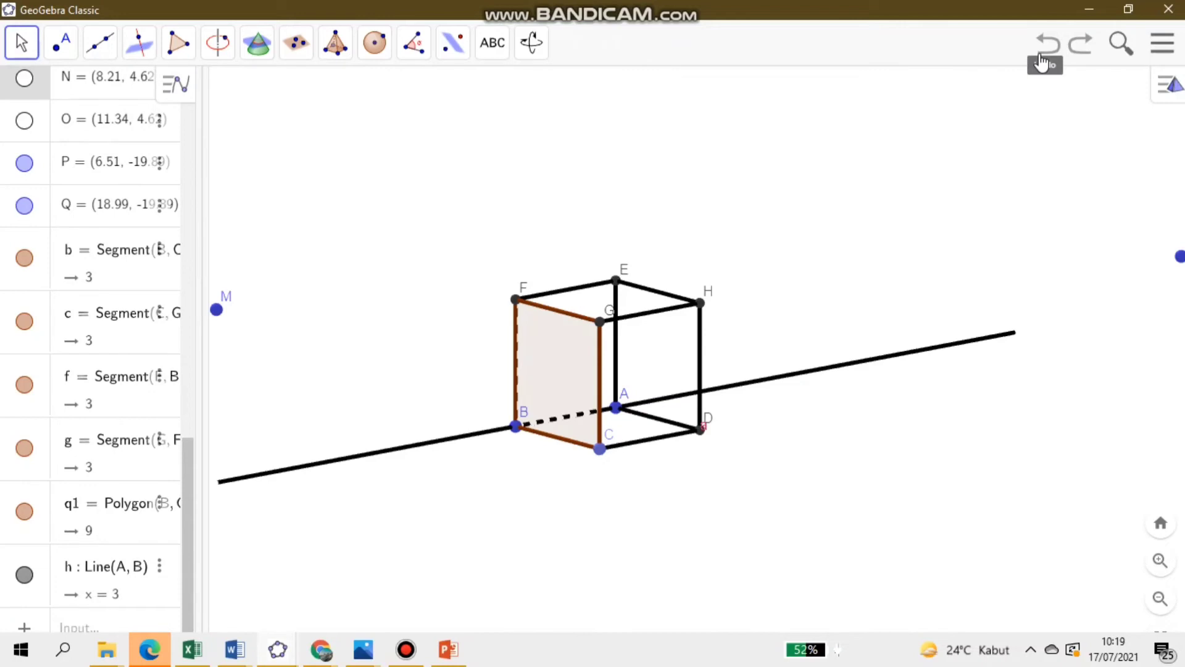
pyautogui.click(1042, 62)
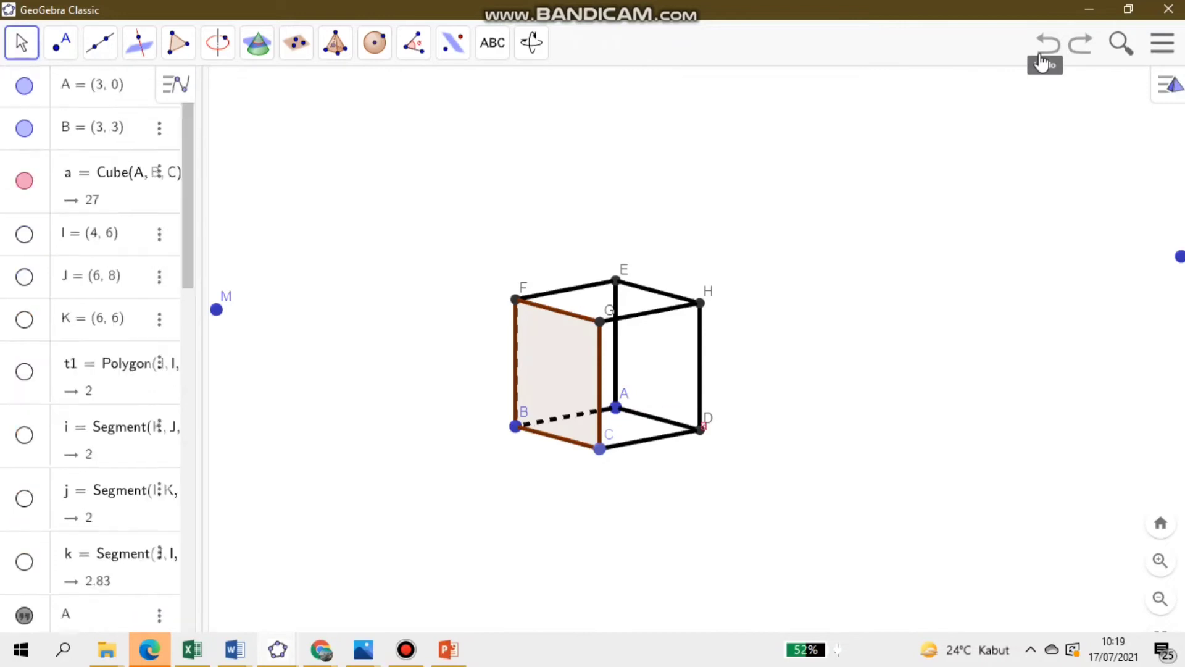
pyautogui.click(1042, 62)
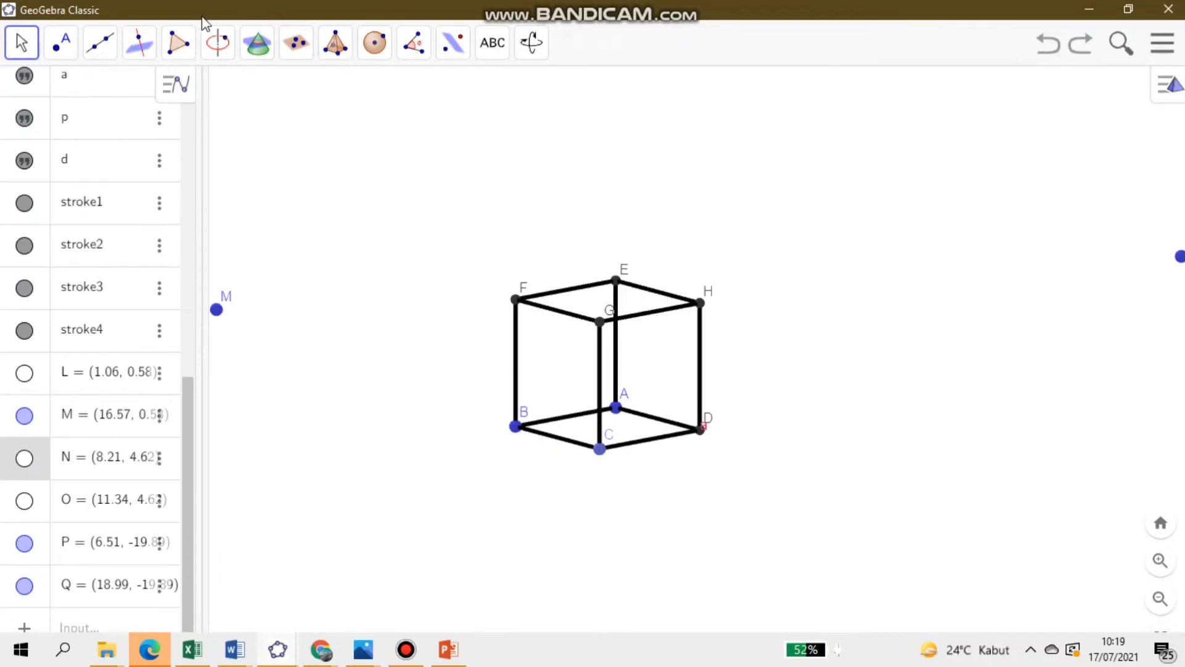
# - Create a polygon on the cube's face with vertices D, C, G and H
pyautogui.click(178, 42)
pyautogui.click(192, 102)
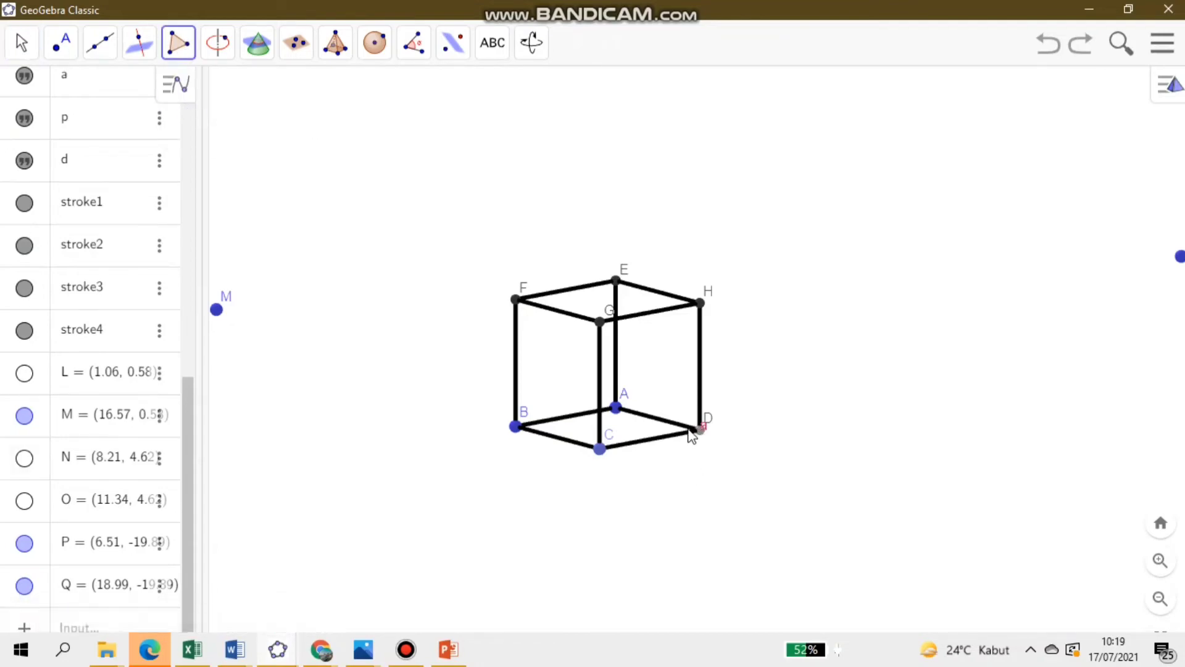
pyautogui.click(601, 449)
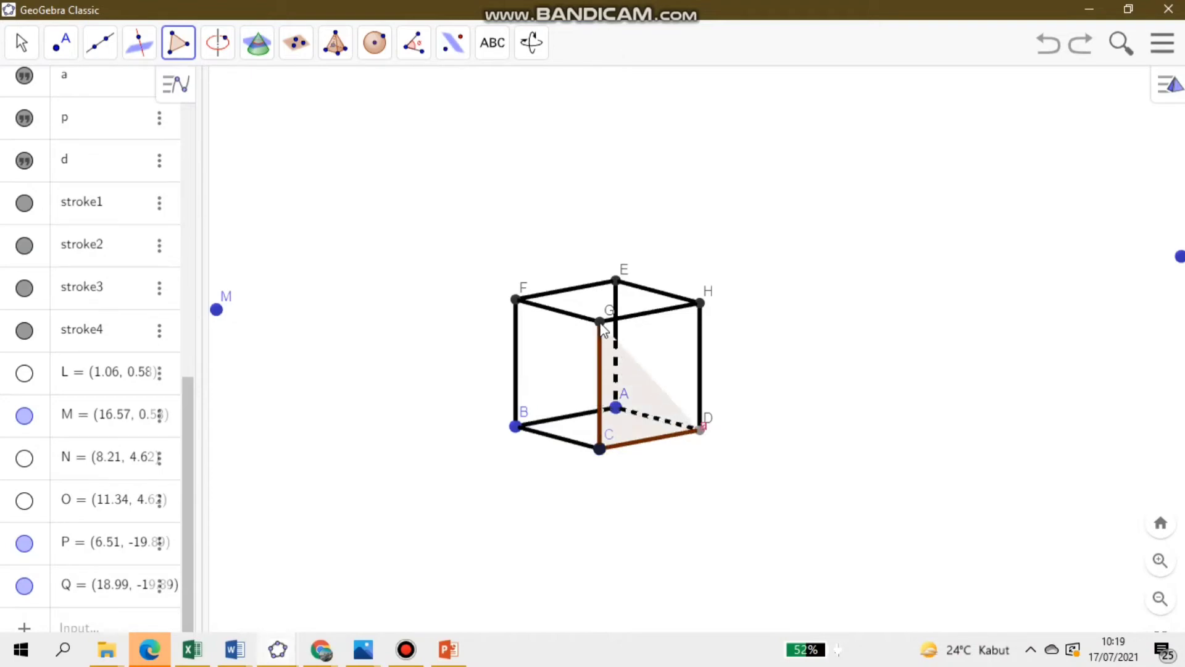
pyautogui.click(600, 322)
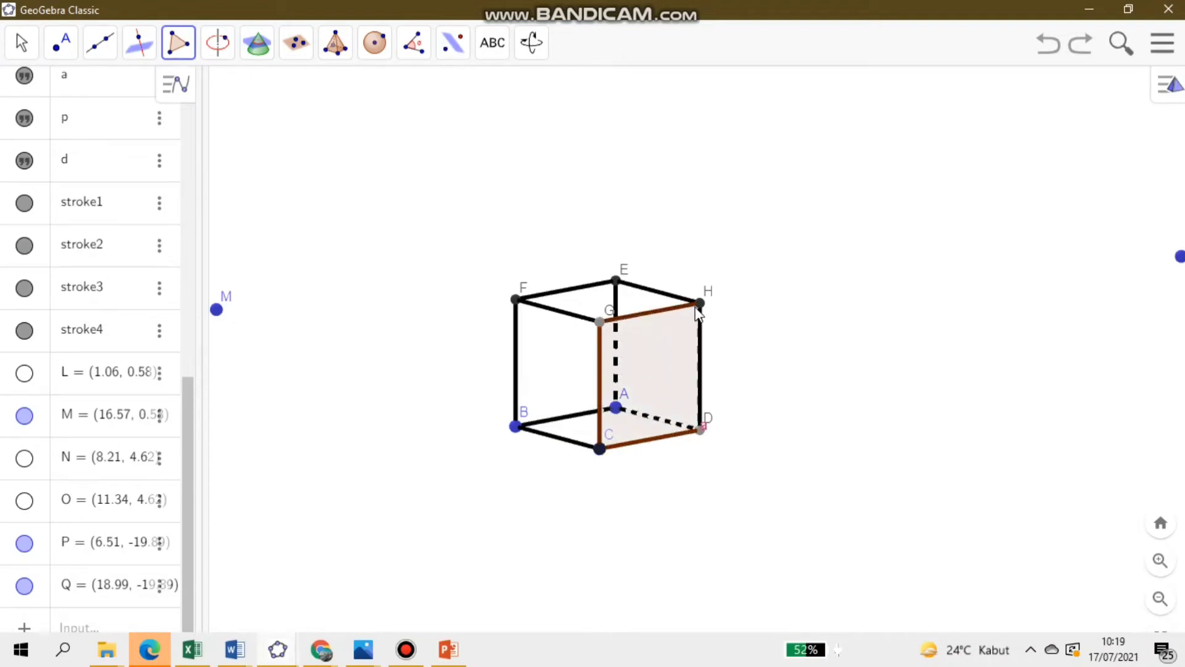
pyautogui.click(699, 304)
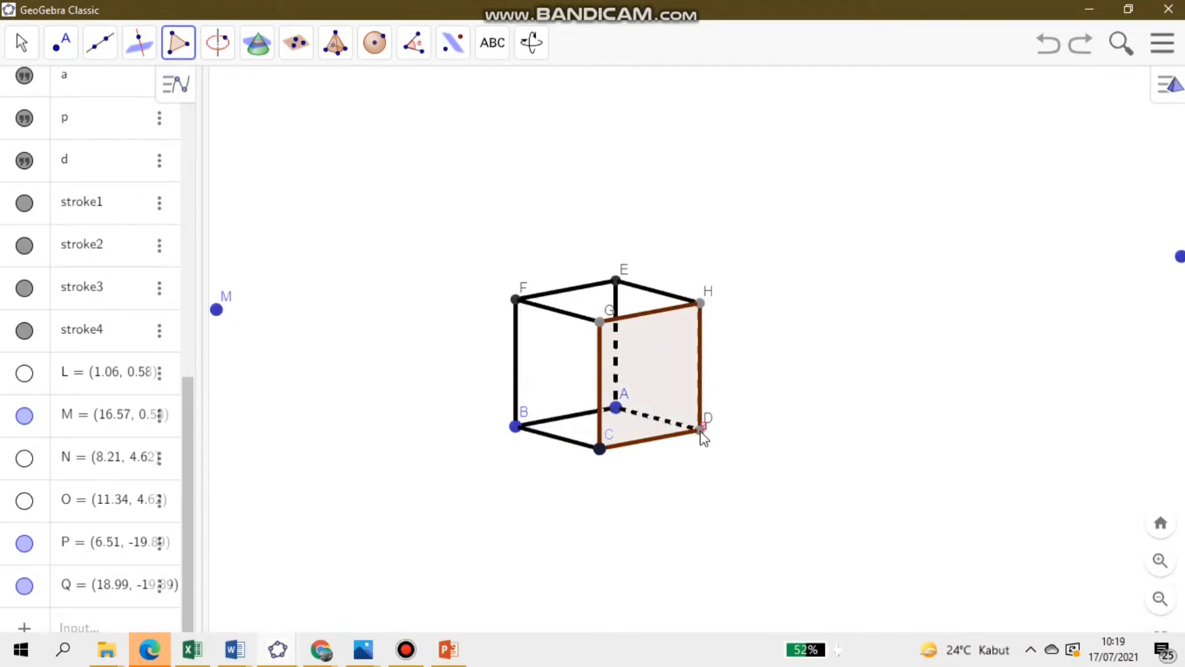
pyautogui.click(702, 431)
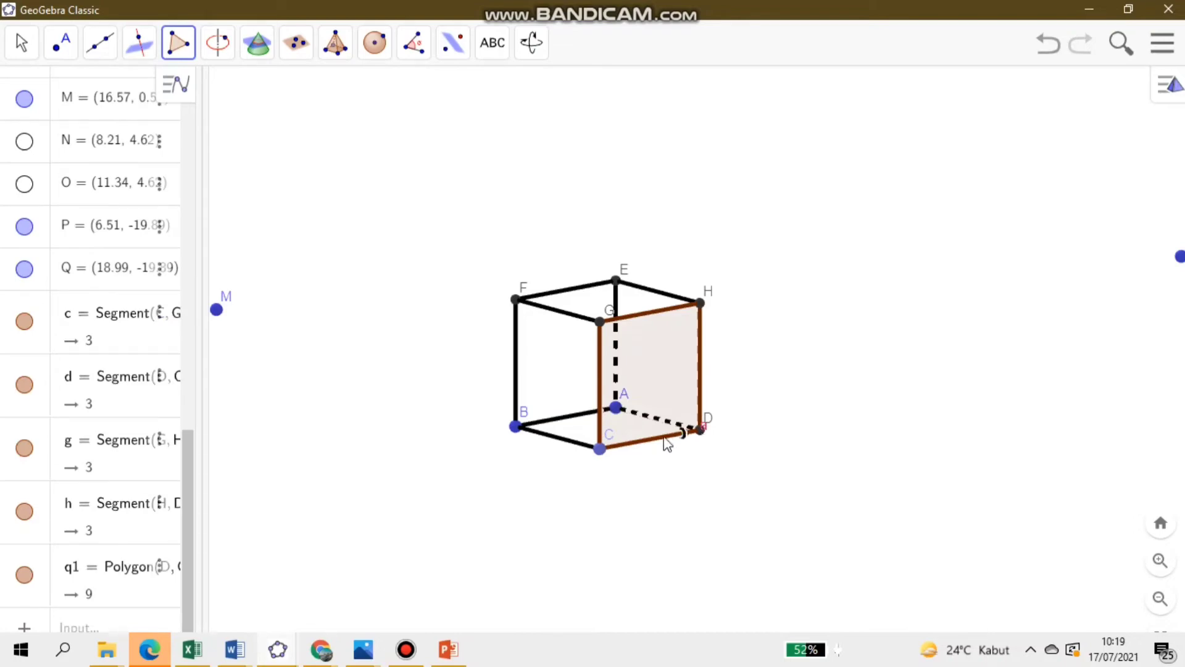
# - Draw a line through A and D, perpendicular to face DCGH, and rotate the cube to inspect it
pyautogui.click(61, 44)
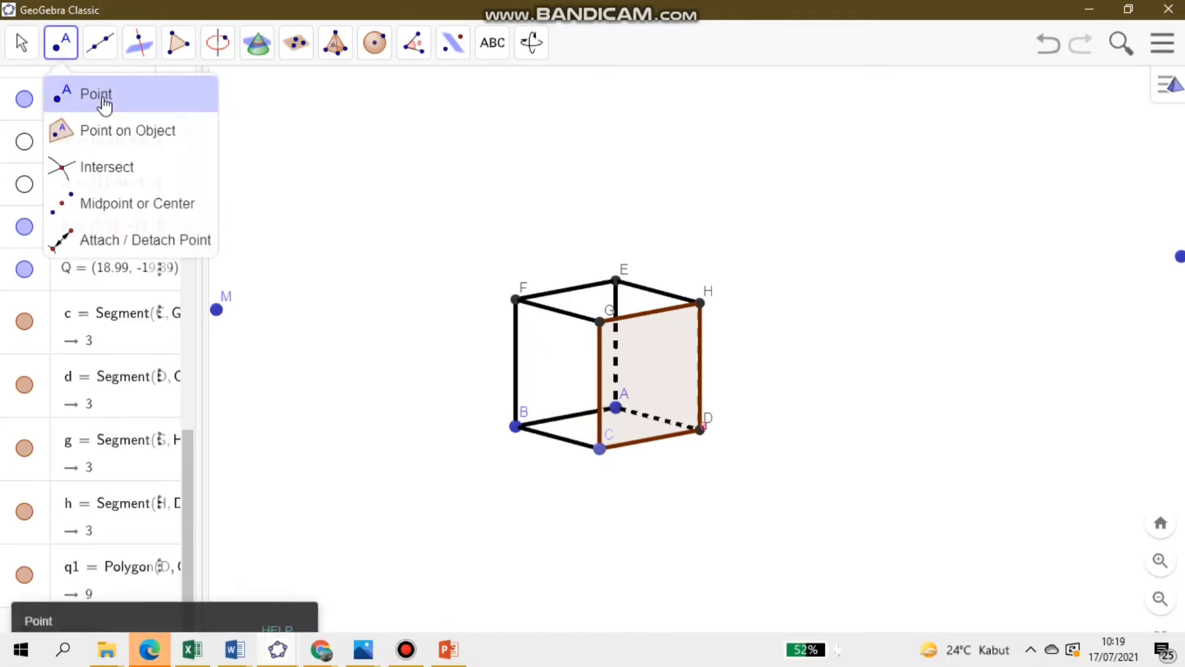
pyautogui.moveTo(95, 55)
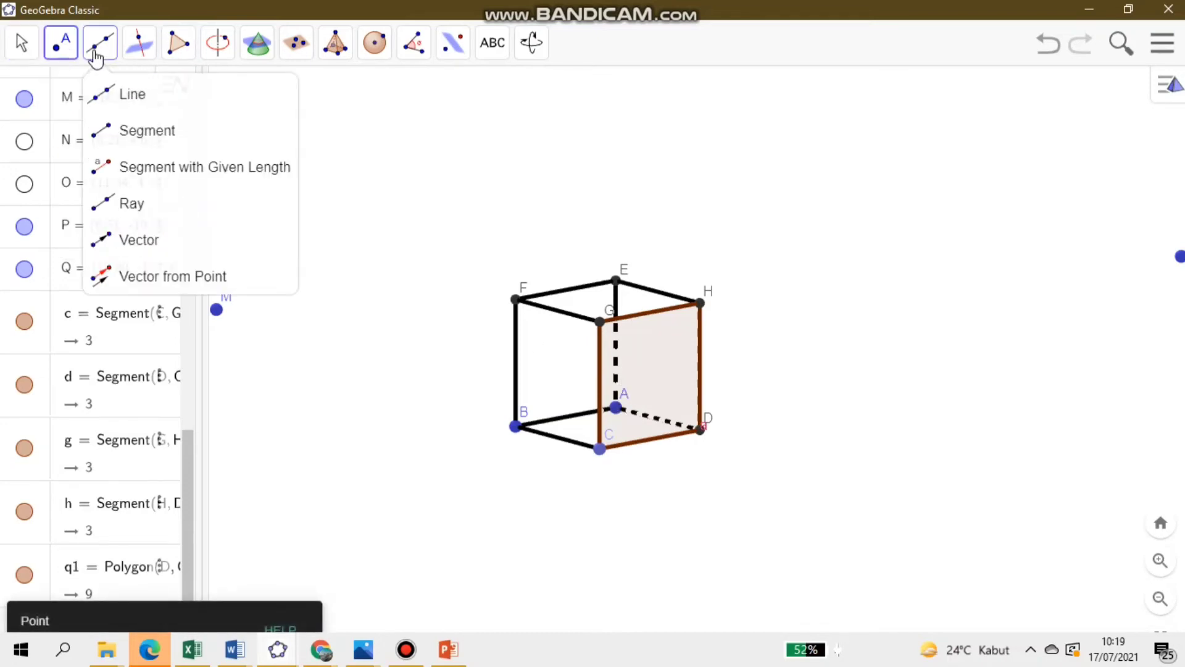
pyautogui.click(130, 94)
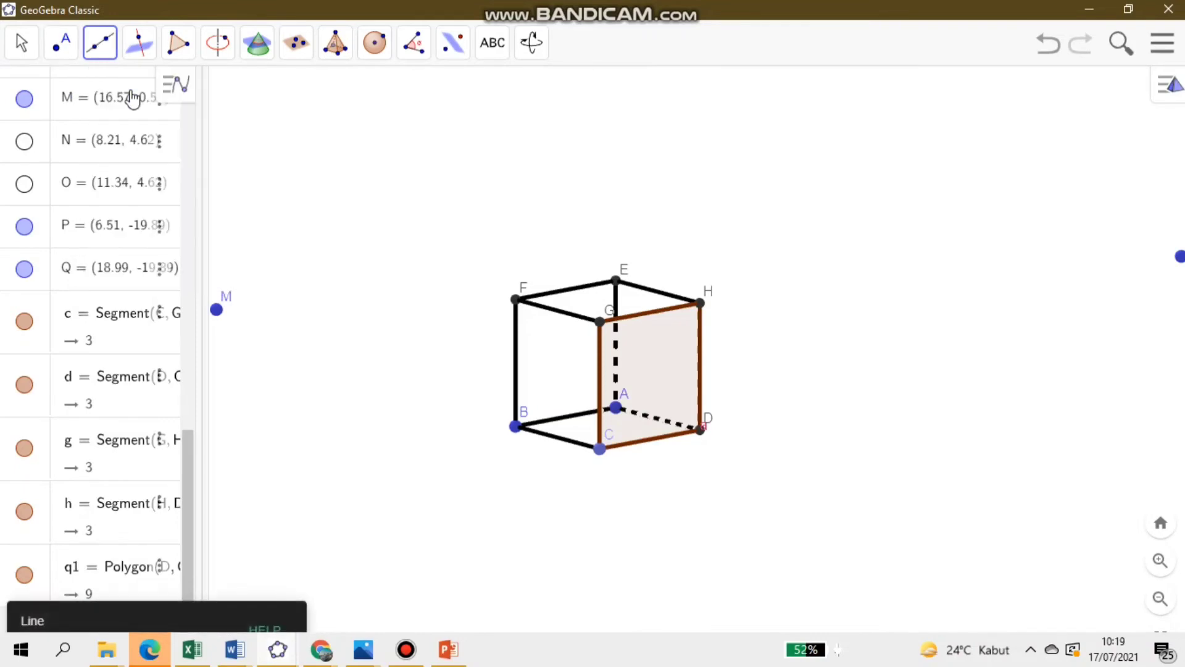
pyautogui.click(616, 407)
pyautogui.click(701, 429)
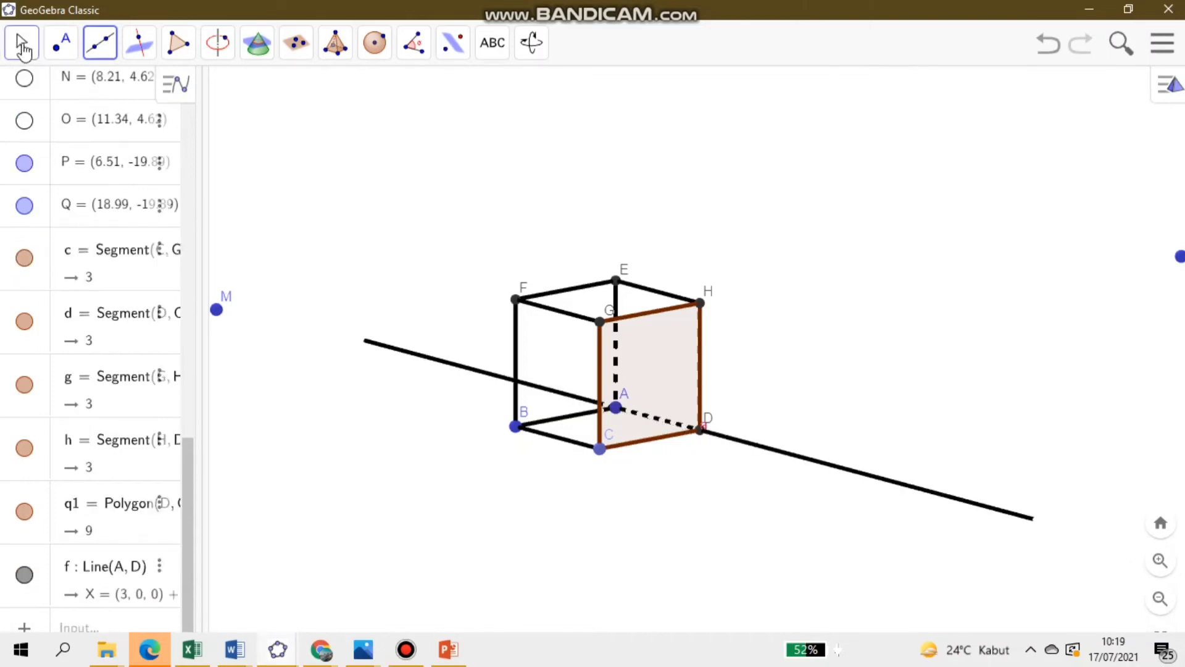
pyautogui.click(23, 48)
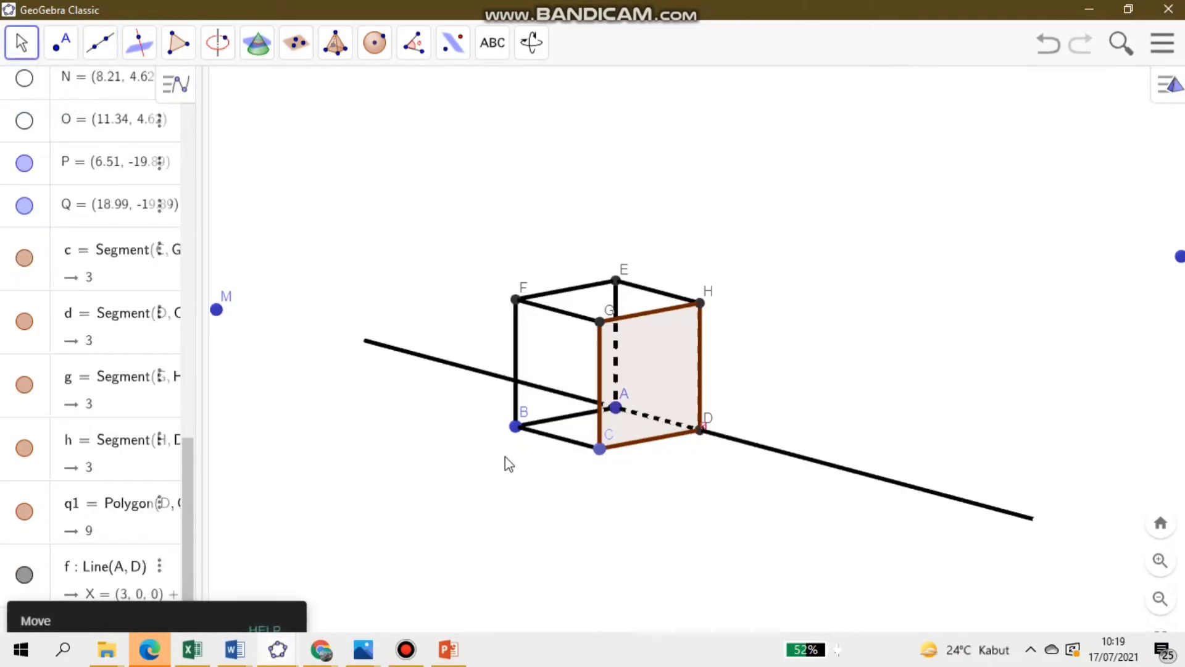
pyautogui.moveTo(507, 465); pyautogui.dragTo(767, 466)
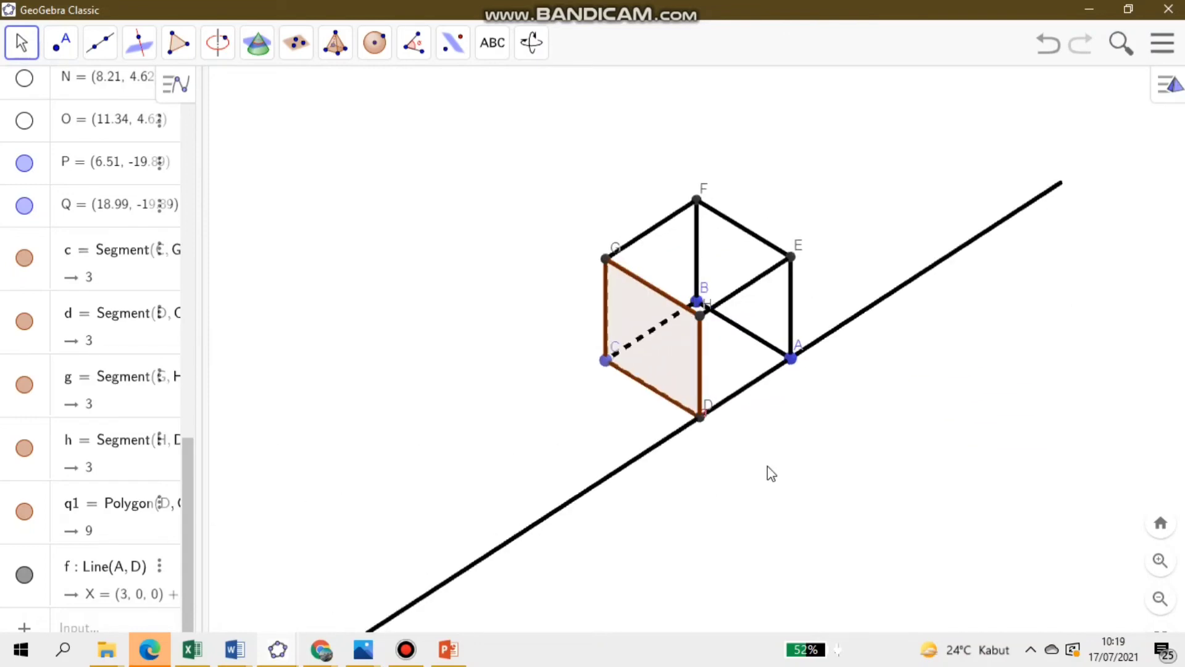
# - Undo the line through A and D and the polygon on face DCGH
pyautogui.click(1053, 49)
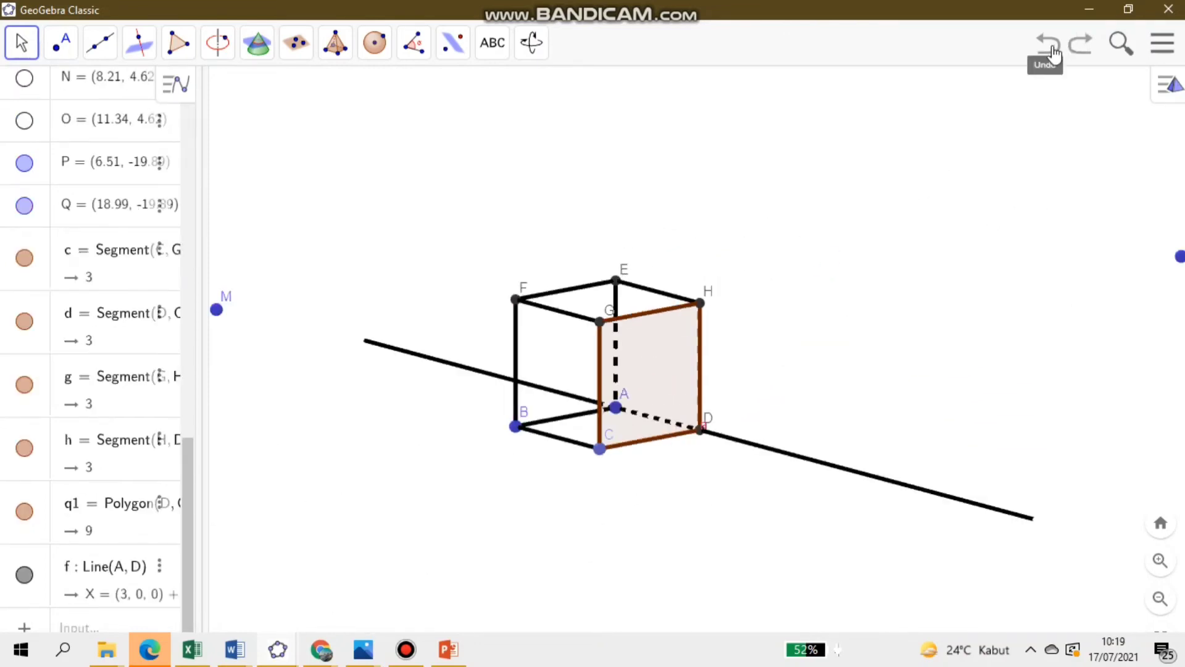
pyautogui.click(1053, 53)
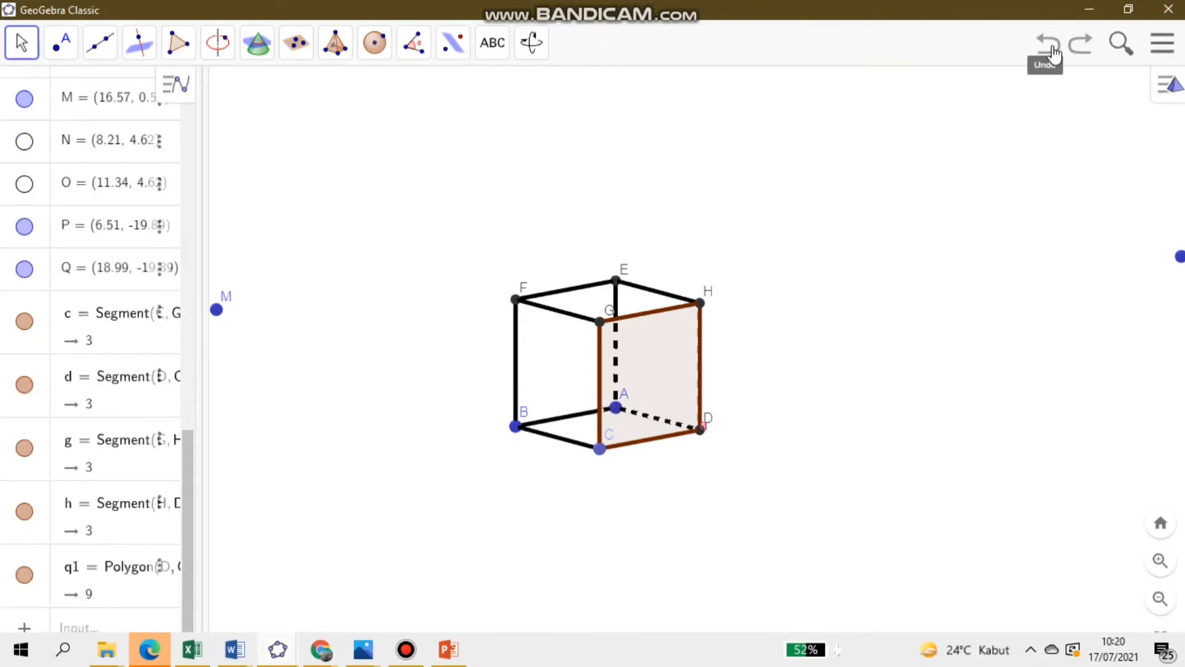
pyautogui.click(1054, 54)
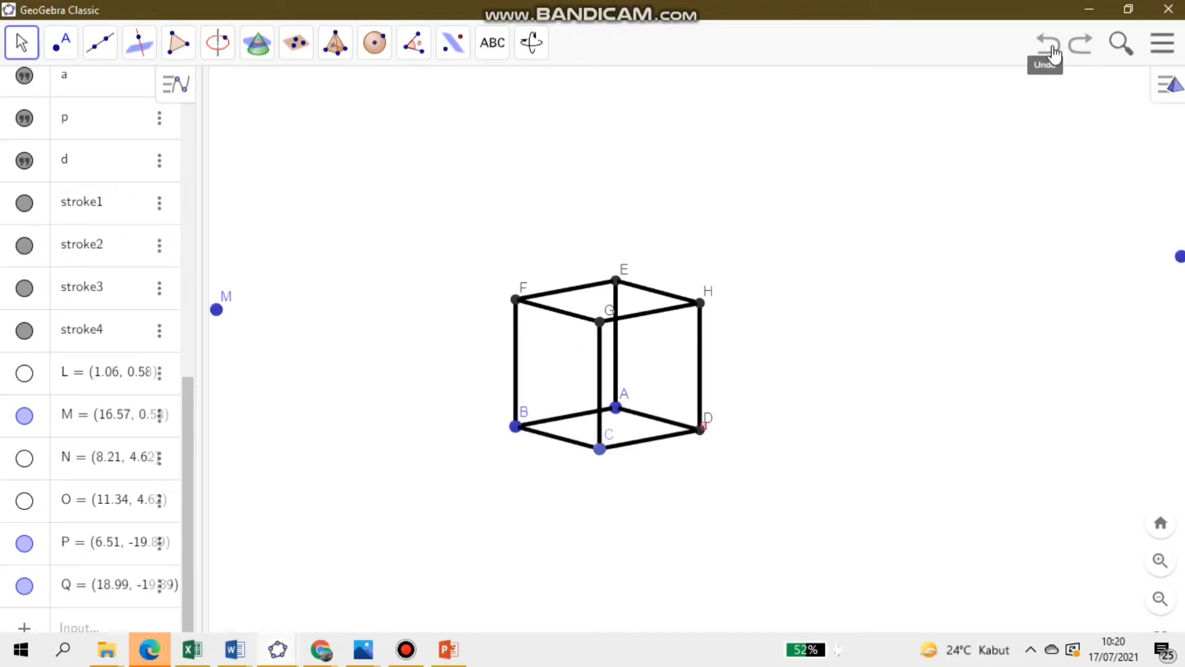
# - Create a polygon on the cube's diagonal plane with vertices B, F, H and D
pyautogui.click(179, 42)
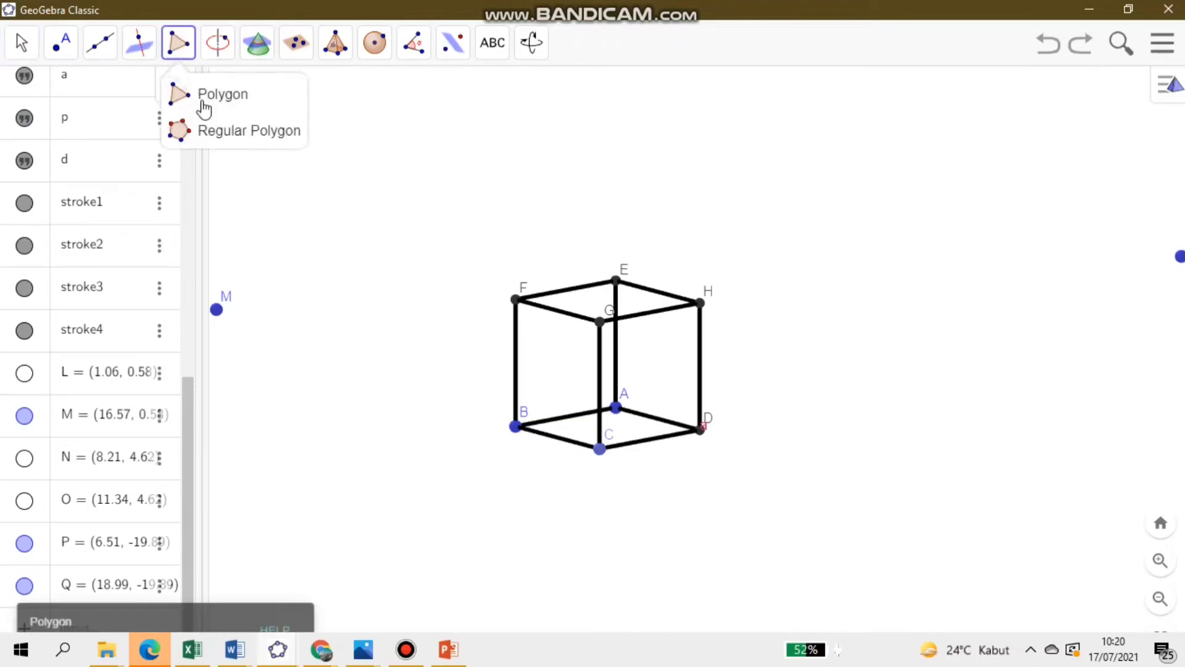
pyautogui.click(204, 109)
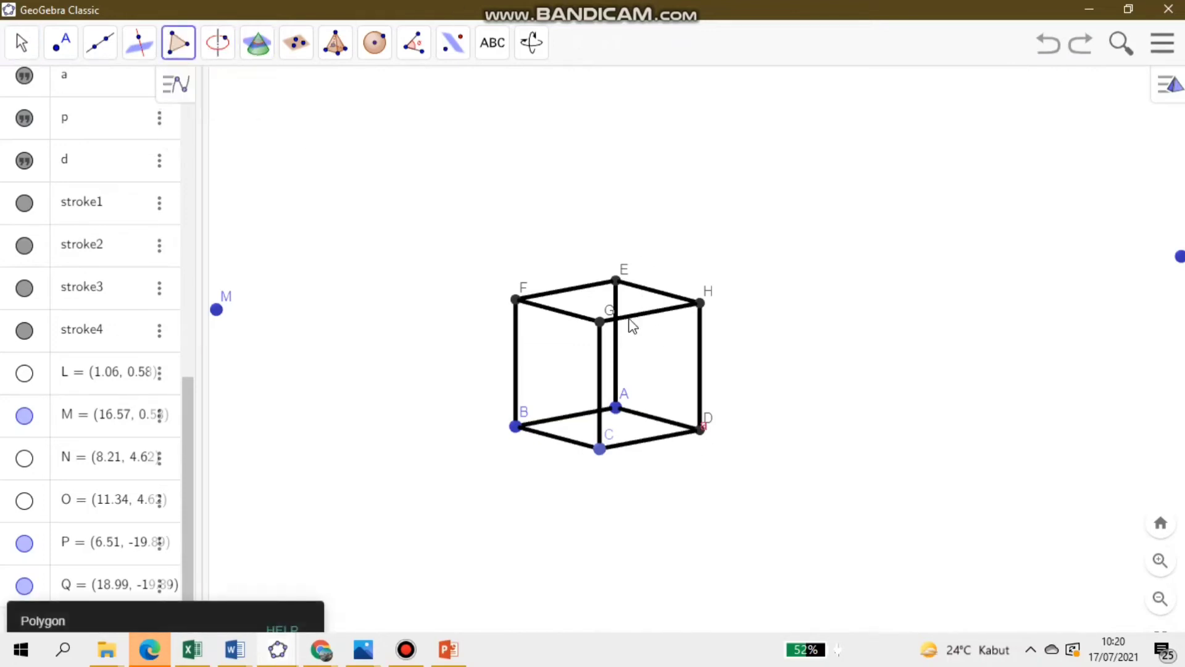
pyautogui.click(516, 427)
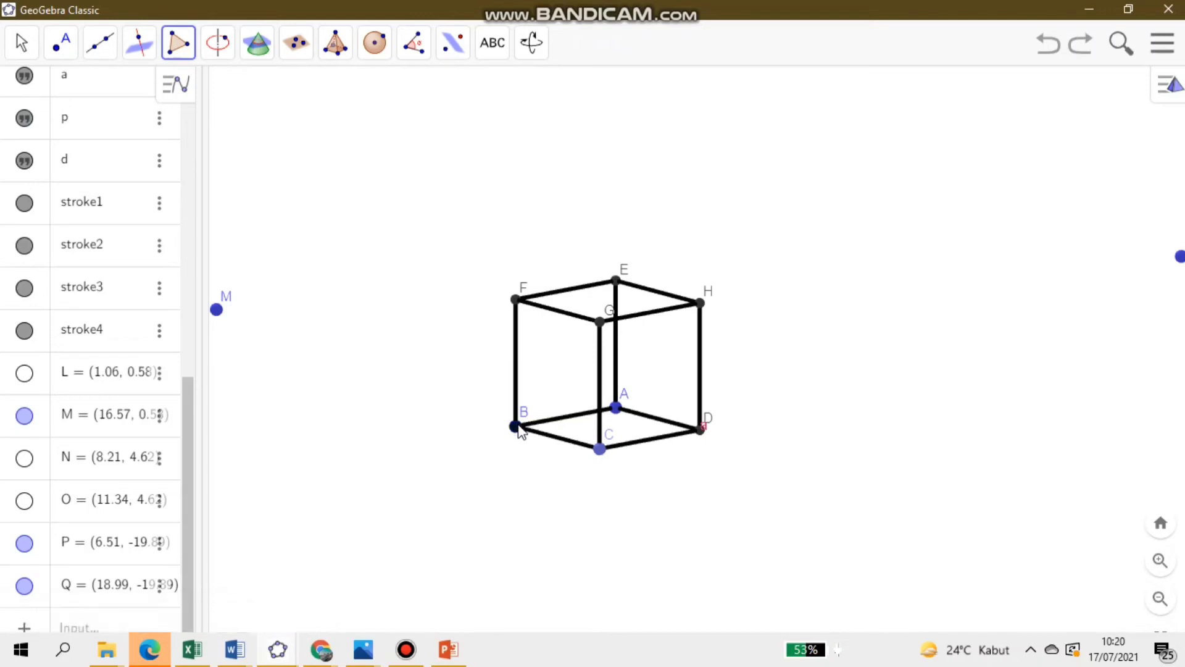
pyautogui.click(516, 301)
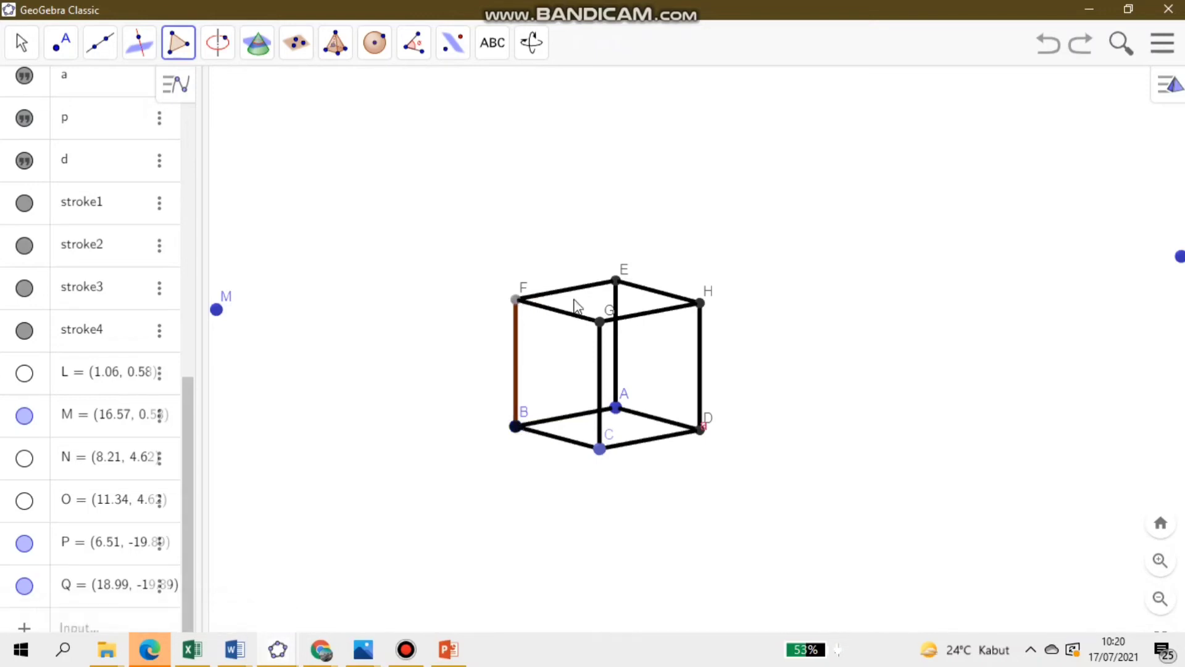
pyautogui.click(698, 304)
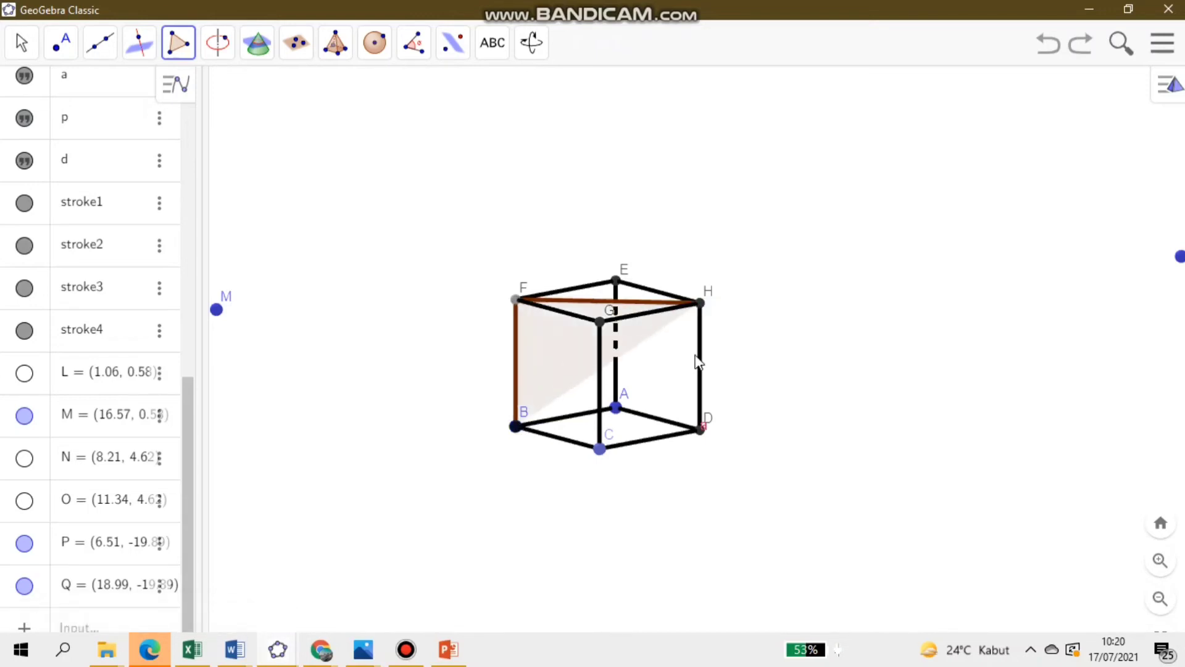
pyautogui.click(701, 429)
pyautogui.click(516, 427)
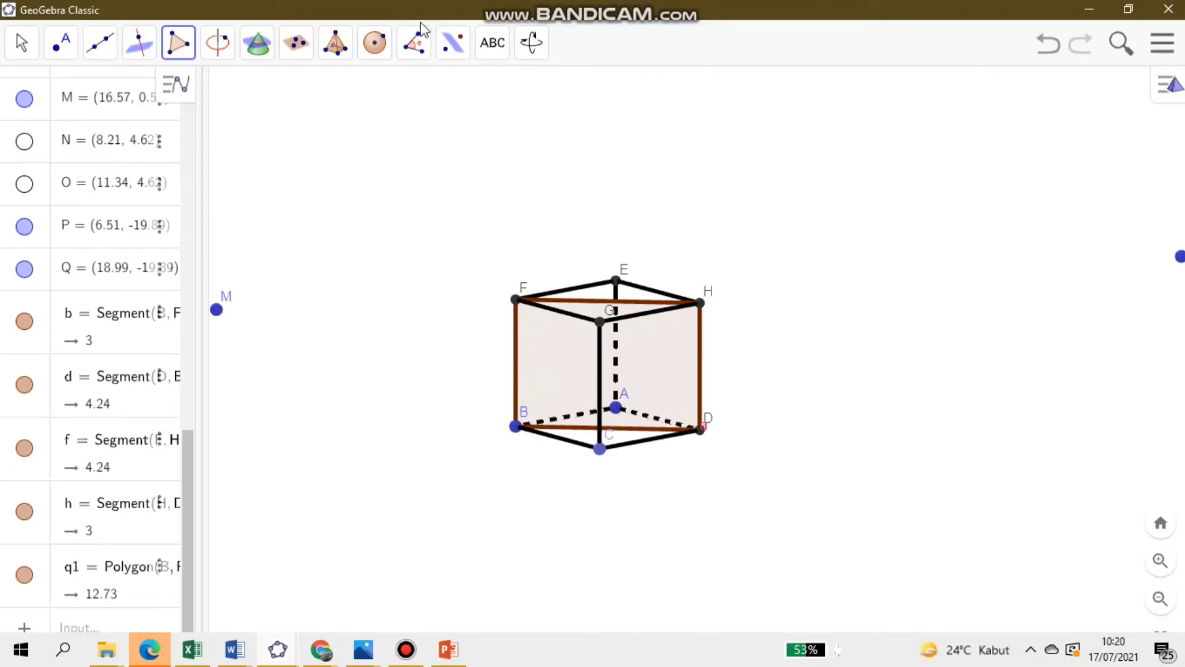
# - Draw a line from A along base diagonal AC, through a new point near the middle of edge BD of the diagonal plane
pyautogui.click(20, 42)
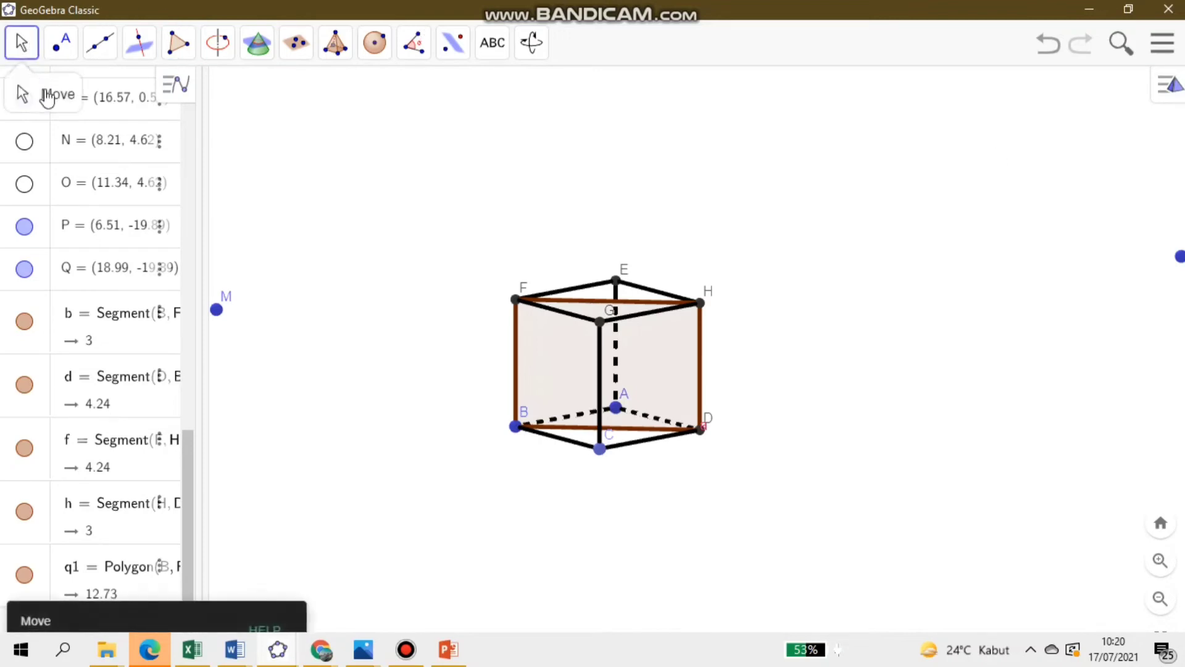
pyautogui.moveTo(653, 545); pyautogui.dragTo(746, 568)
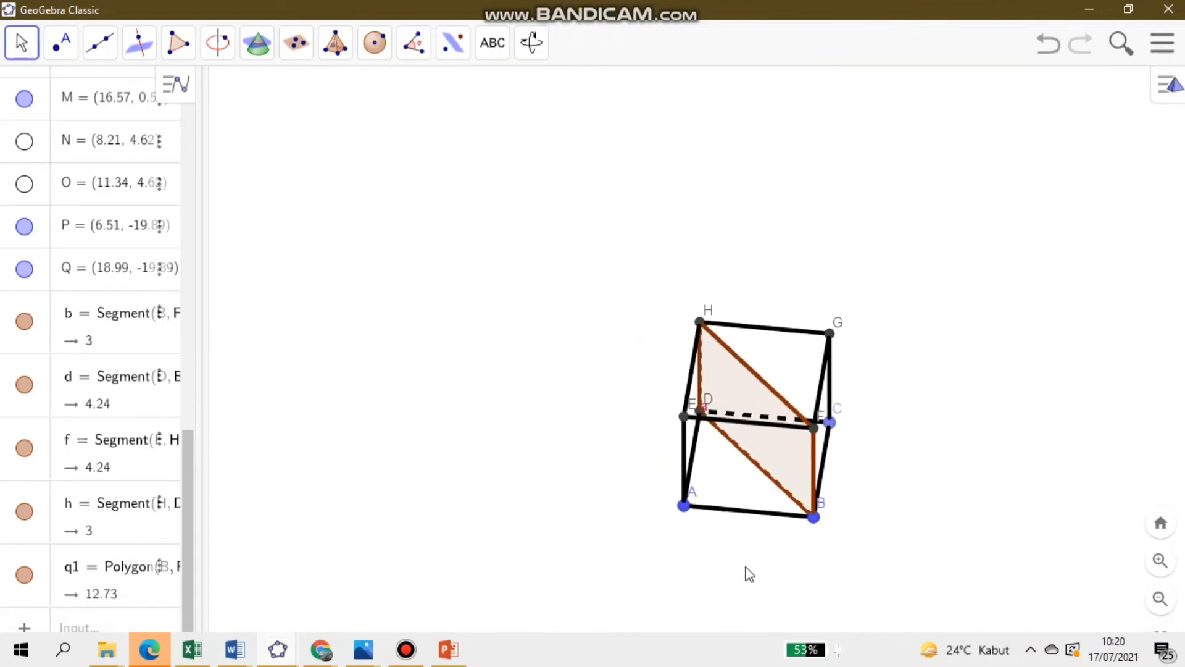
pyautogui.click(92, 59)
pyautogui.click(106, 103)
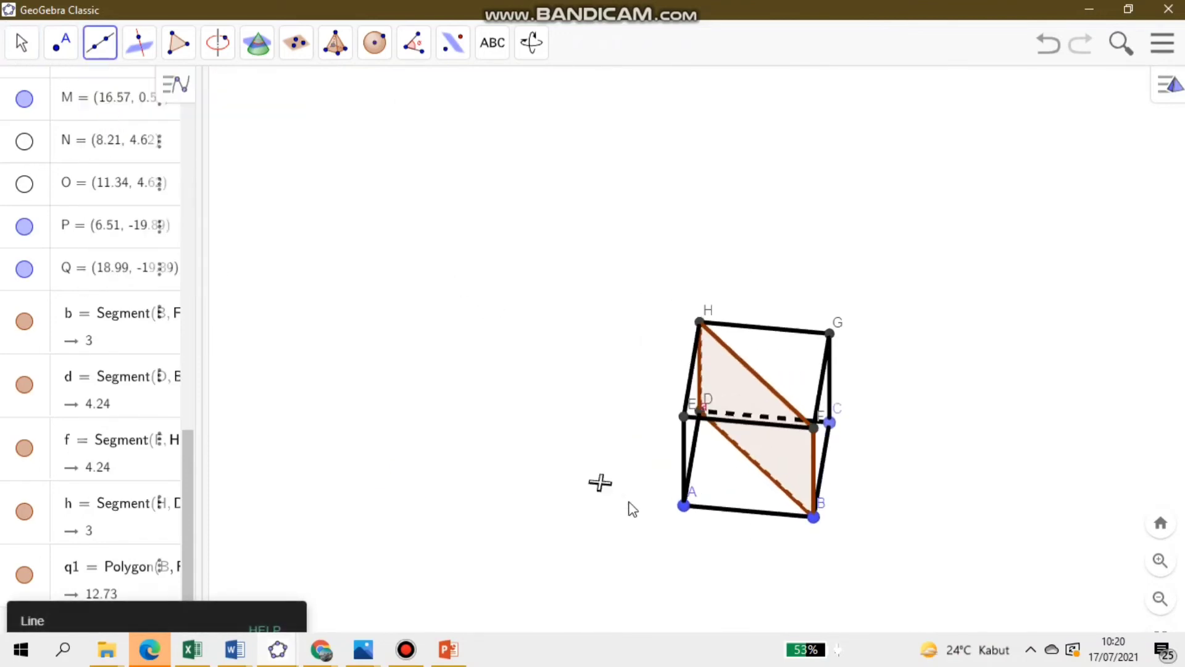
pyautogui.click(685, 506)
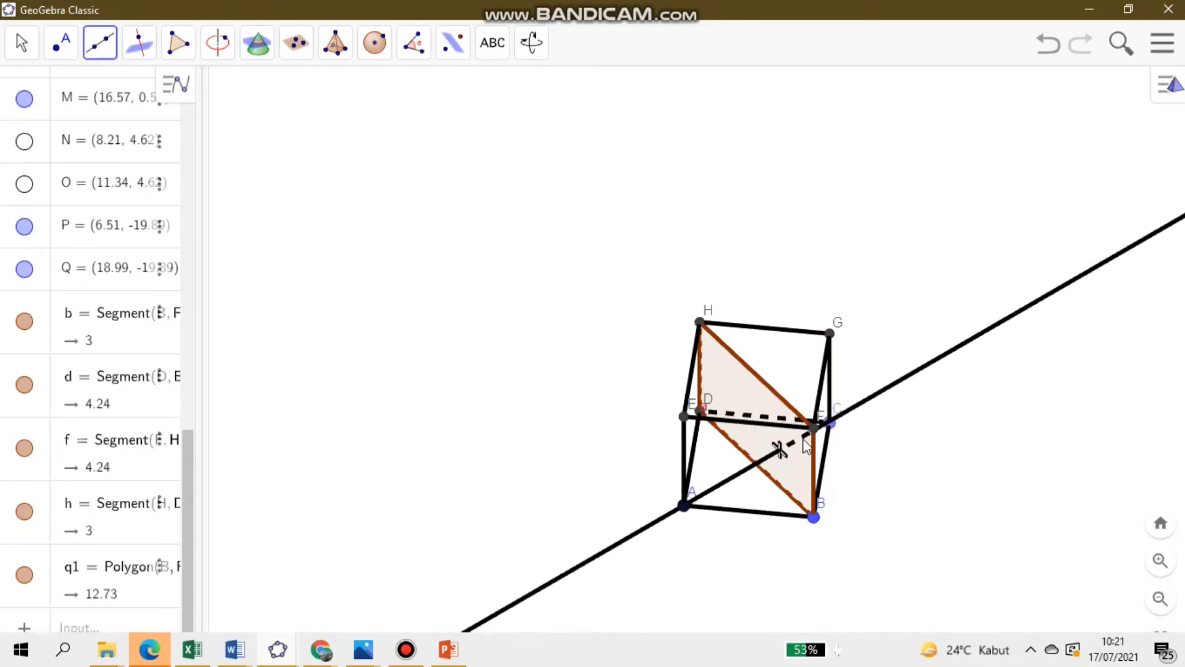
pyautogui.click(828, 430)
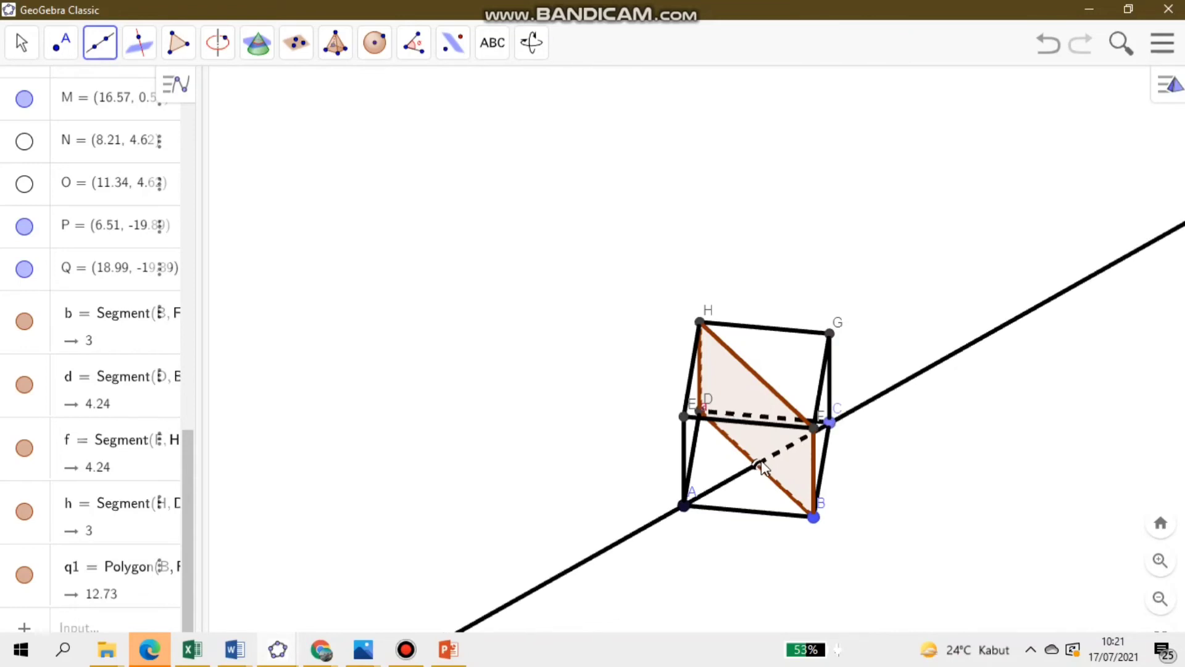
pyautogui.click(758, 465)
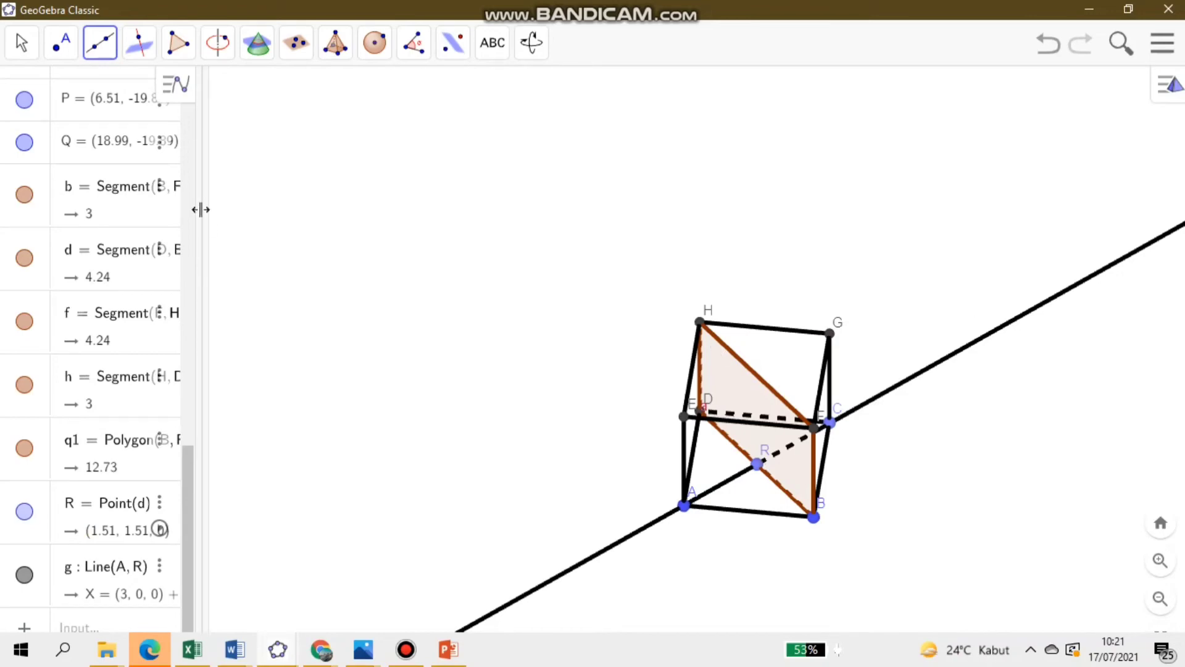
pyautogui.click(21, 44)
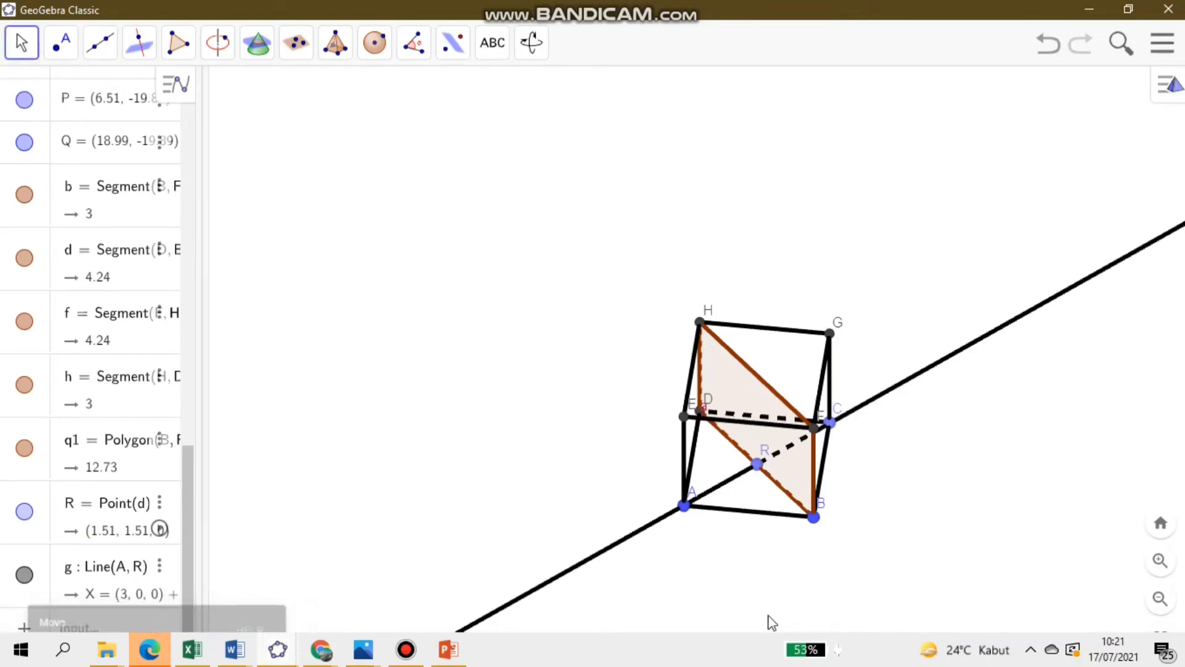
# - Undo the line from A through the point on BD, and the polygon on diagonal plane BFHD
pyautogui.moveTo(770, 624); pyautogui.dragTo(892, 591)
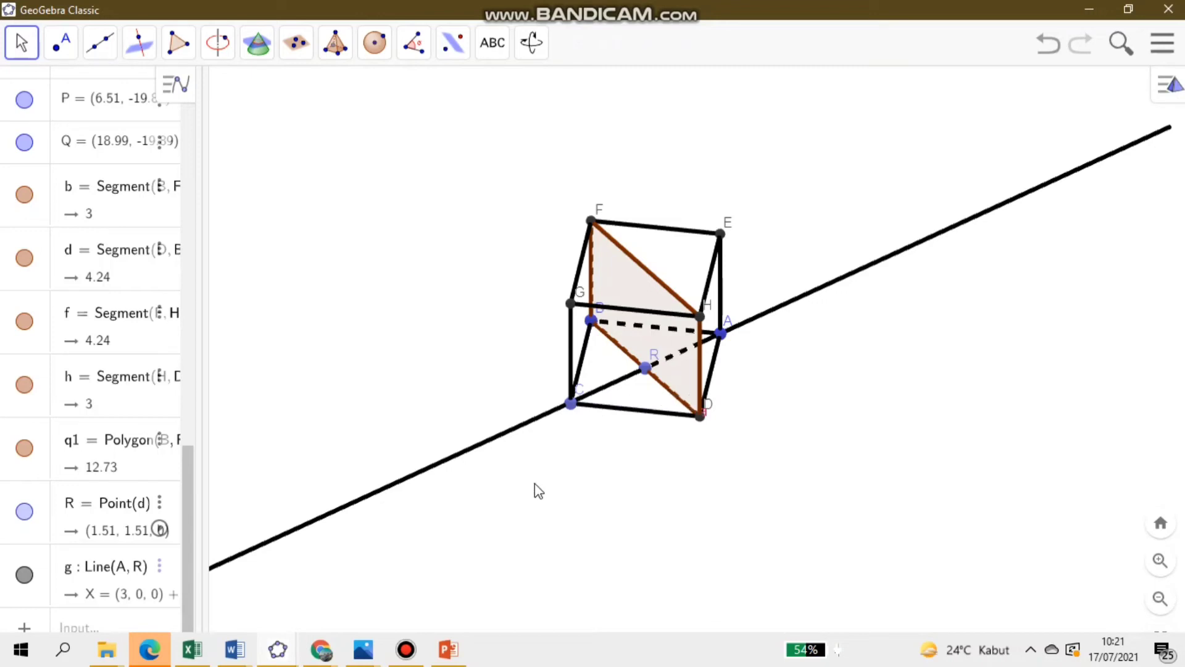
pyautogui.moveTo(526, 483); pyautogui.dragTo(956, 225)
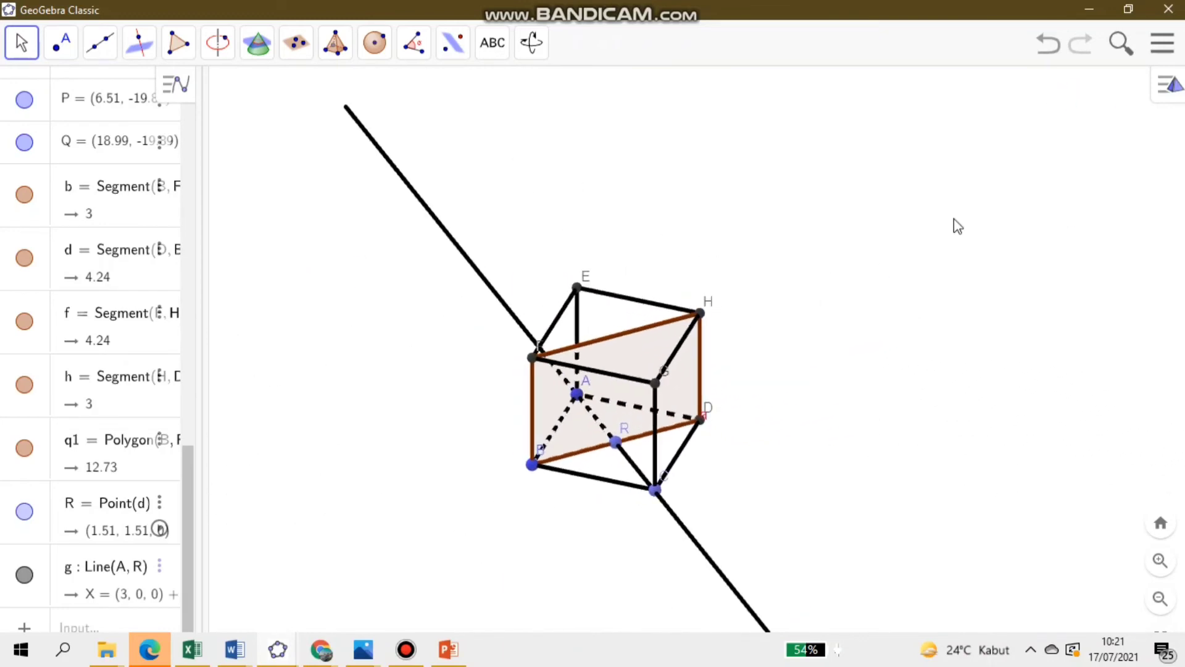
pyautogui.click(1051, 45)
pyautogui.click(1051, 44)
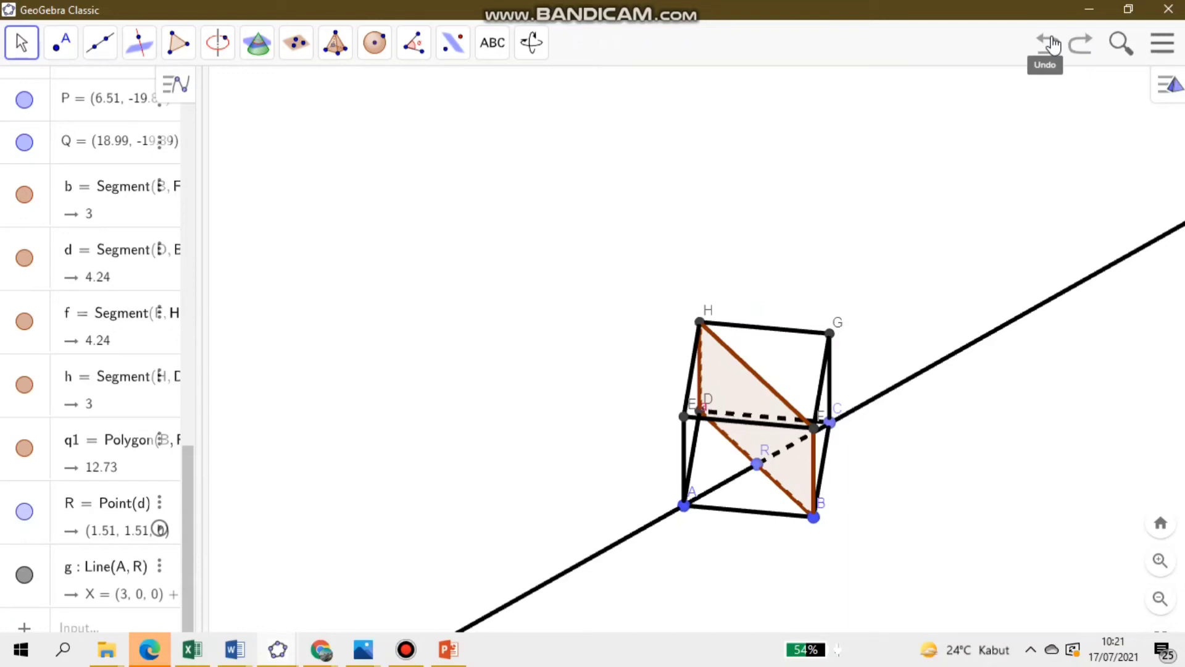
pyautogui.click(1051, 44)
pyautogui.click(1051, 44)
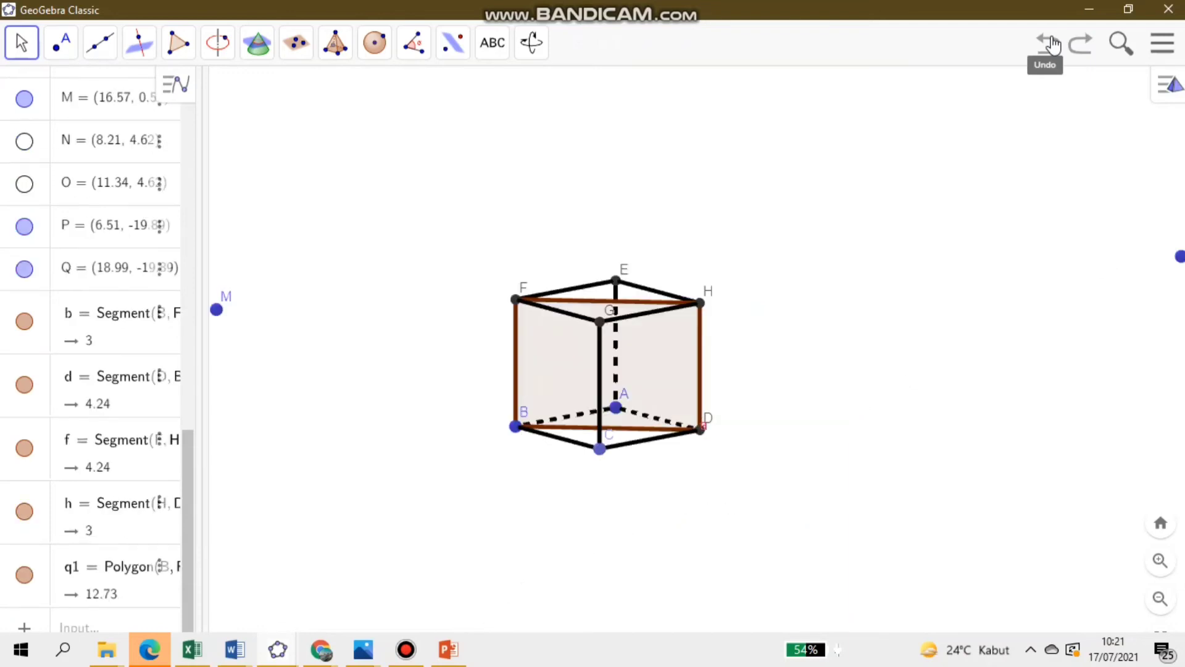
pyautogui.click(1051, 44)
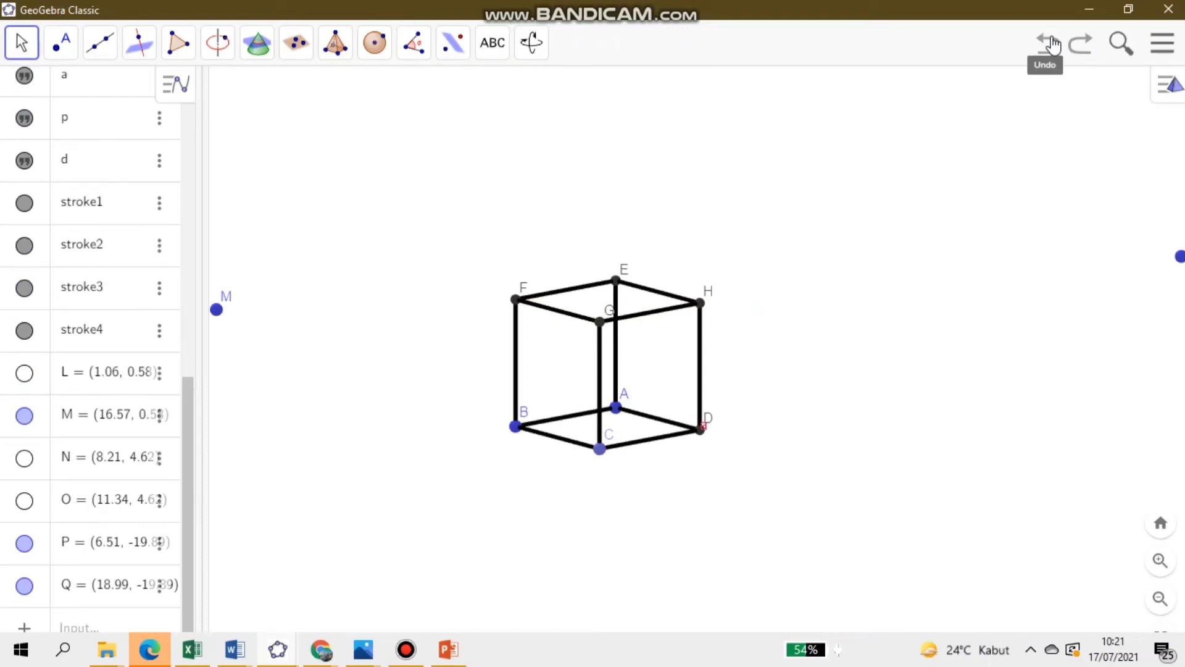
# - Create a triangular polygon inside the cube with vertices D, B and G
pyautogui.click(180, 43)
pyautogui.click(209, 93)
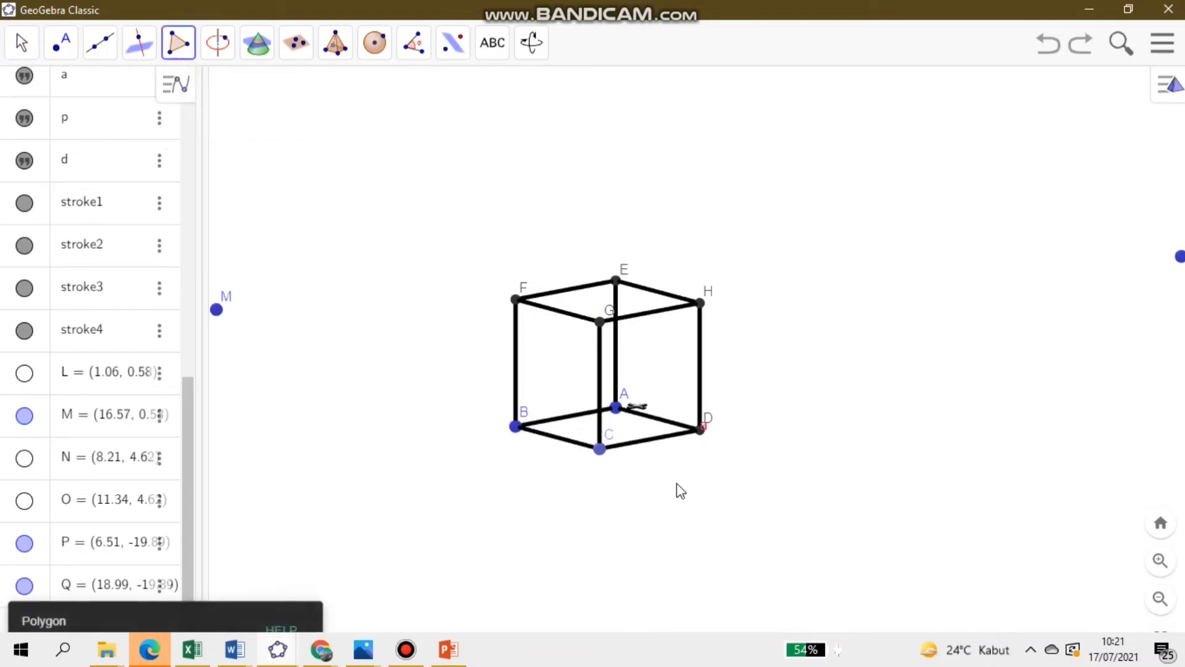
pyautogui.click(702, 429)
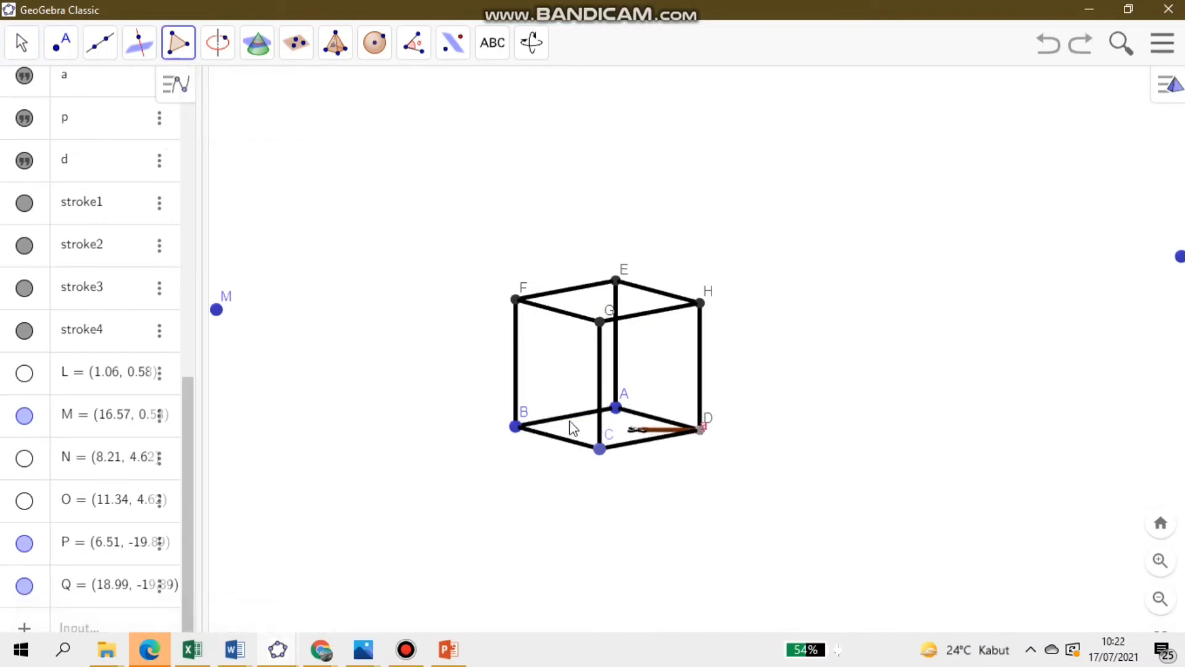
pyautogui.click(516, 426)
pyautogui.click(601, 321)
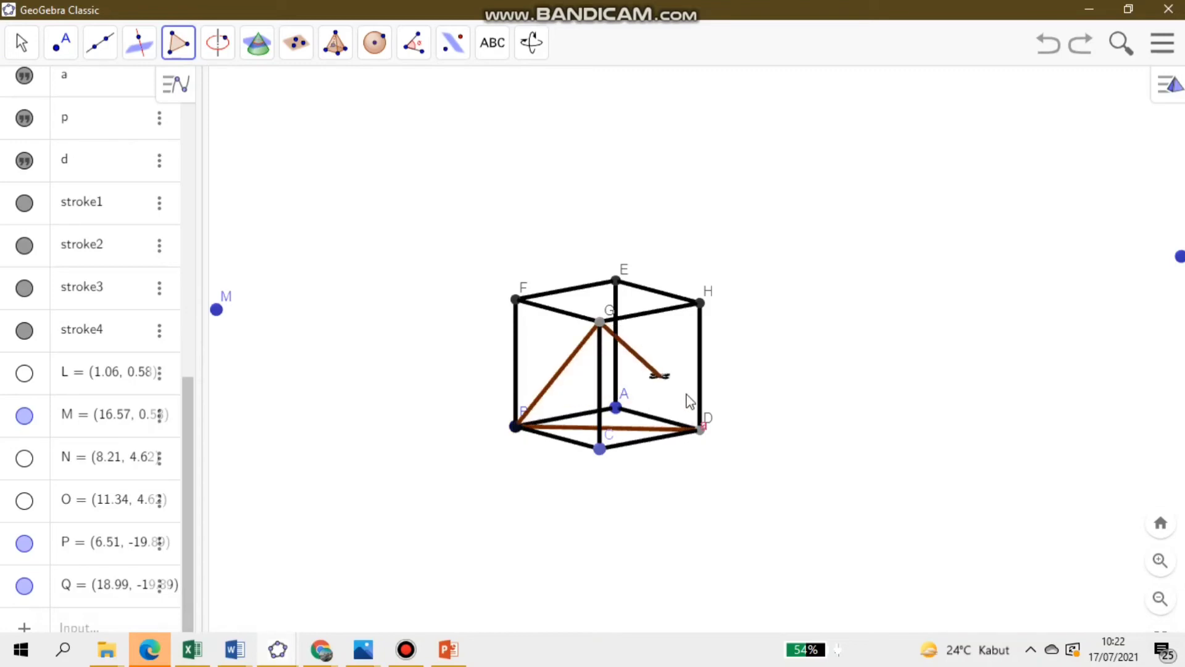
pyautogui.click(702, 429)
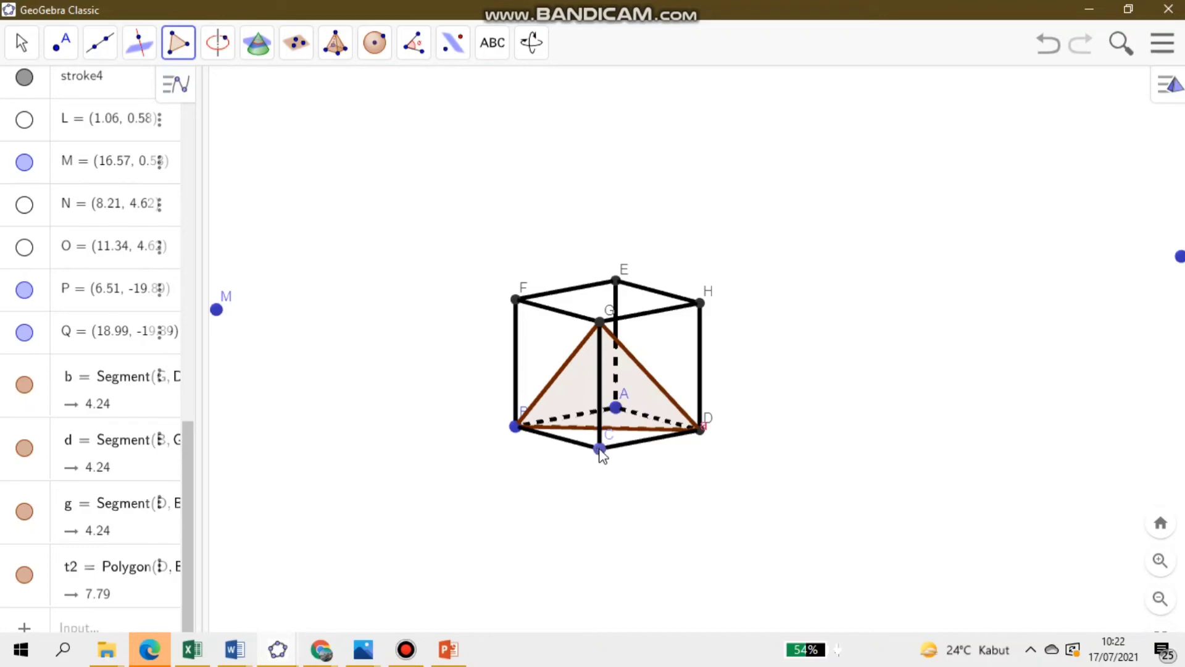
pyautogui.click(21, 42)
pyautogui.click(428, 420)
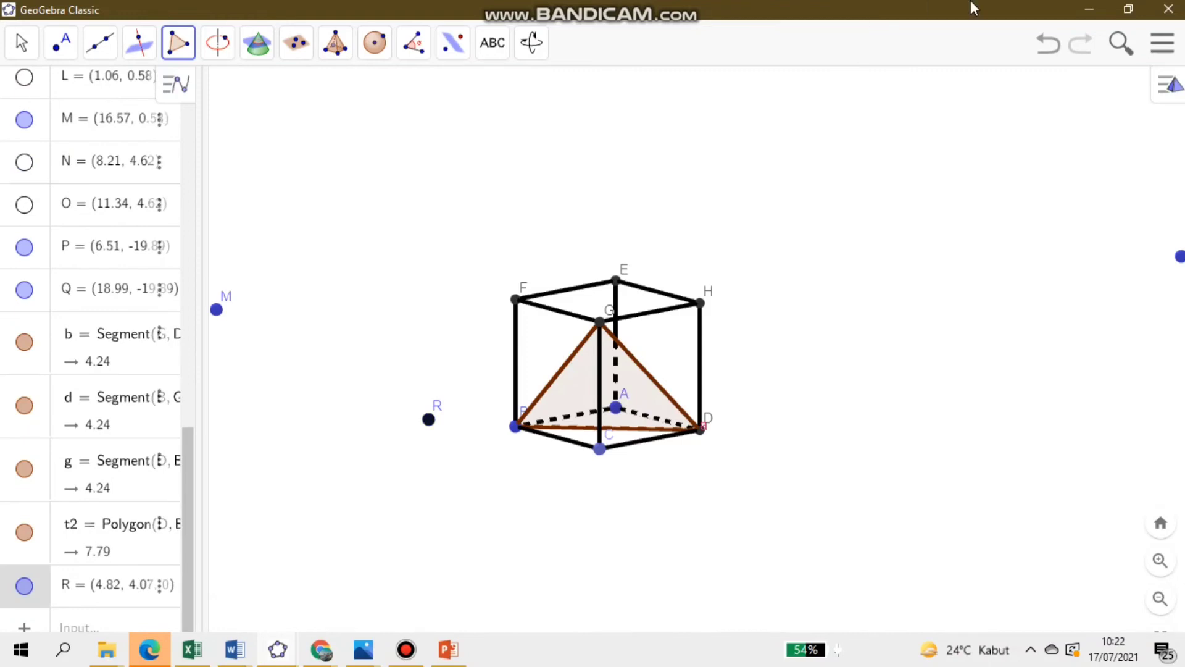
pyautogui.click(1049, 49)
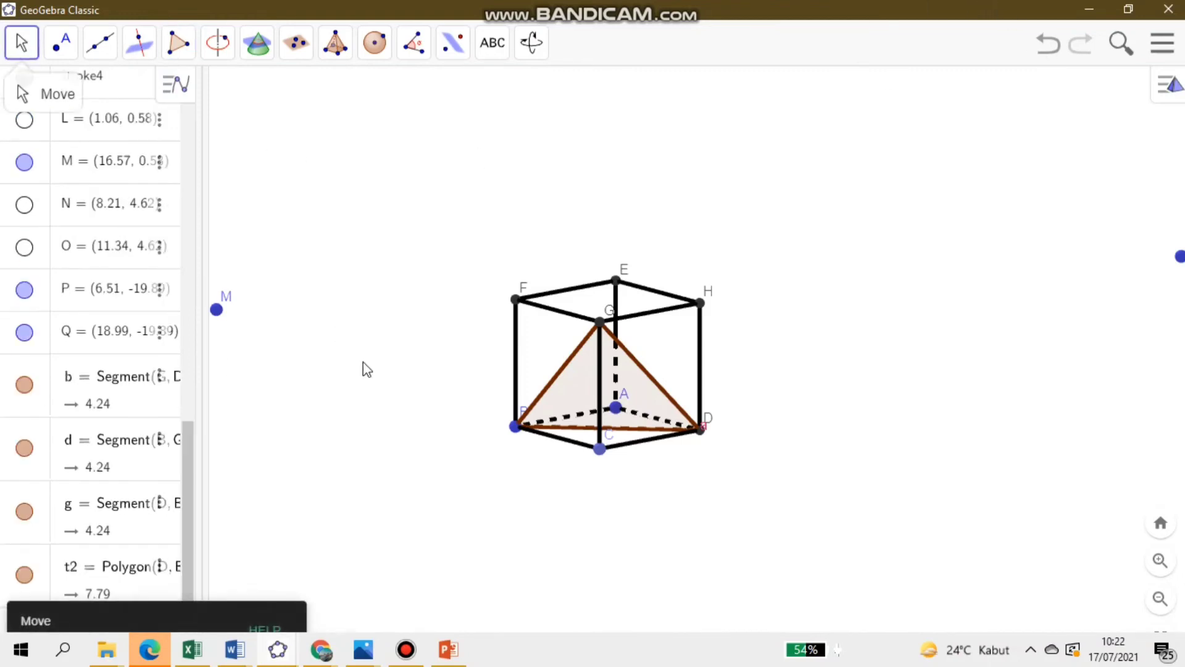
# - Draw a line from G through a new point near the middle of edge BD of triangle BDG
pyautogui.moveTo(437, 386); pyautogui.dragTo(464, 377)
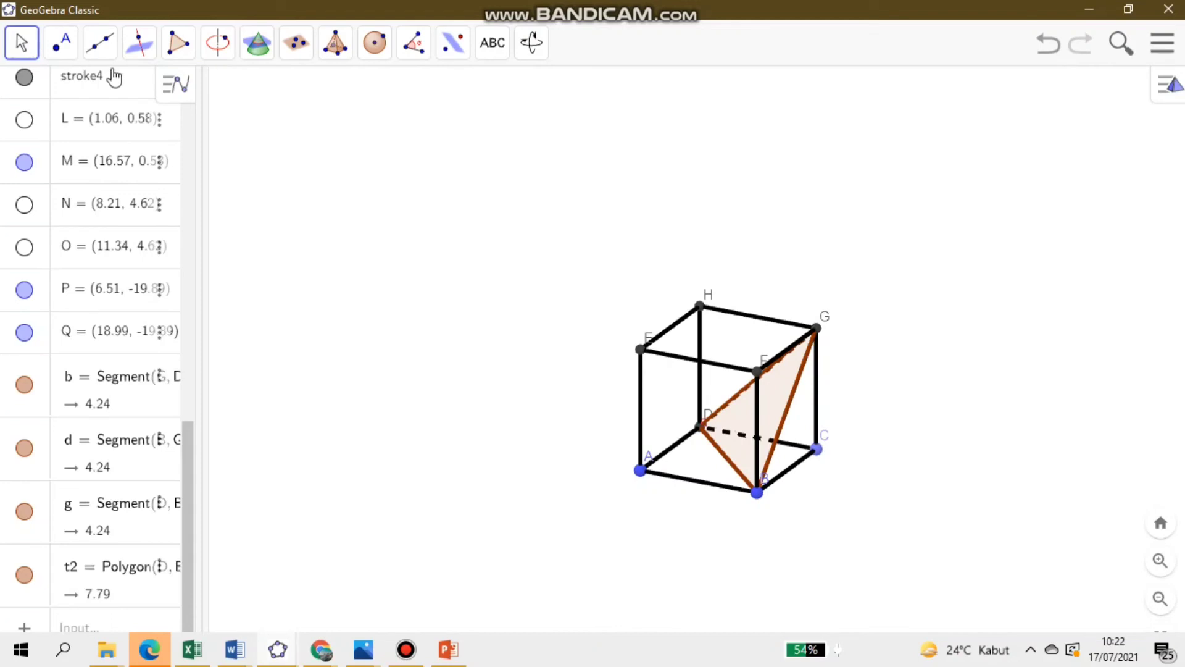
pyautogui.click(99, 45)
pyautogui.click(124, 98)
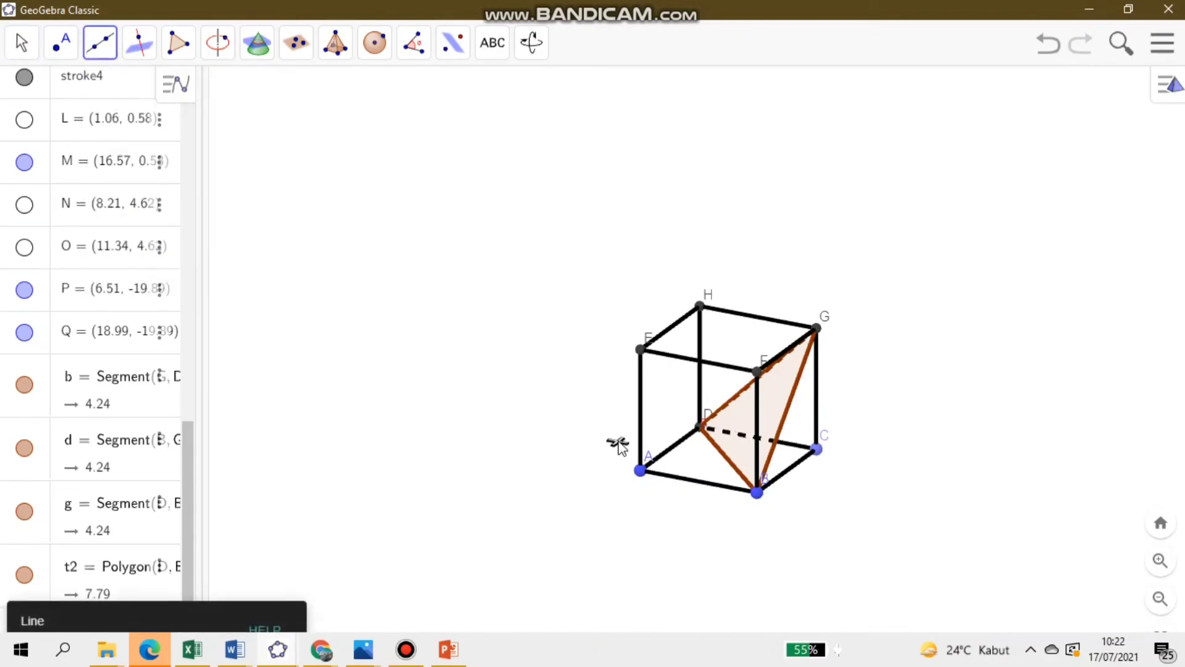
pyautogui.click(816, 329)
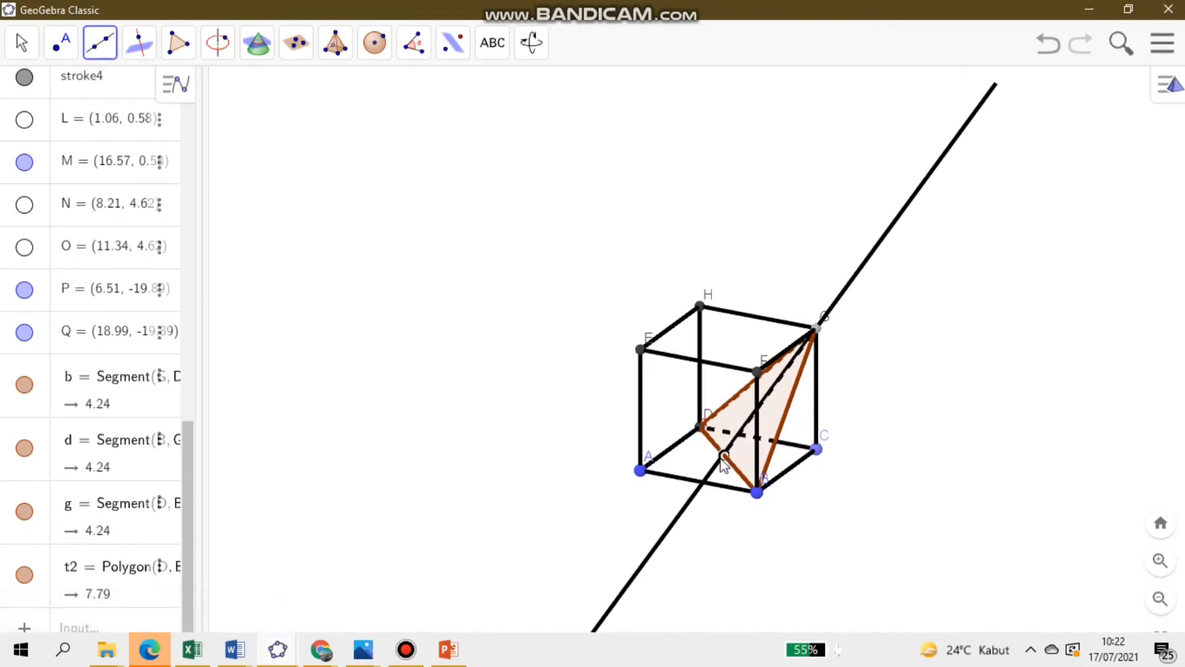
pyautogui.click(723, 457)
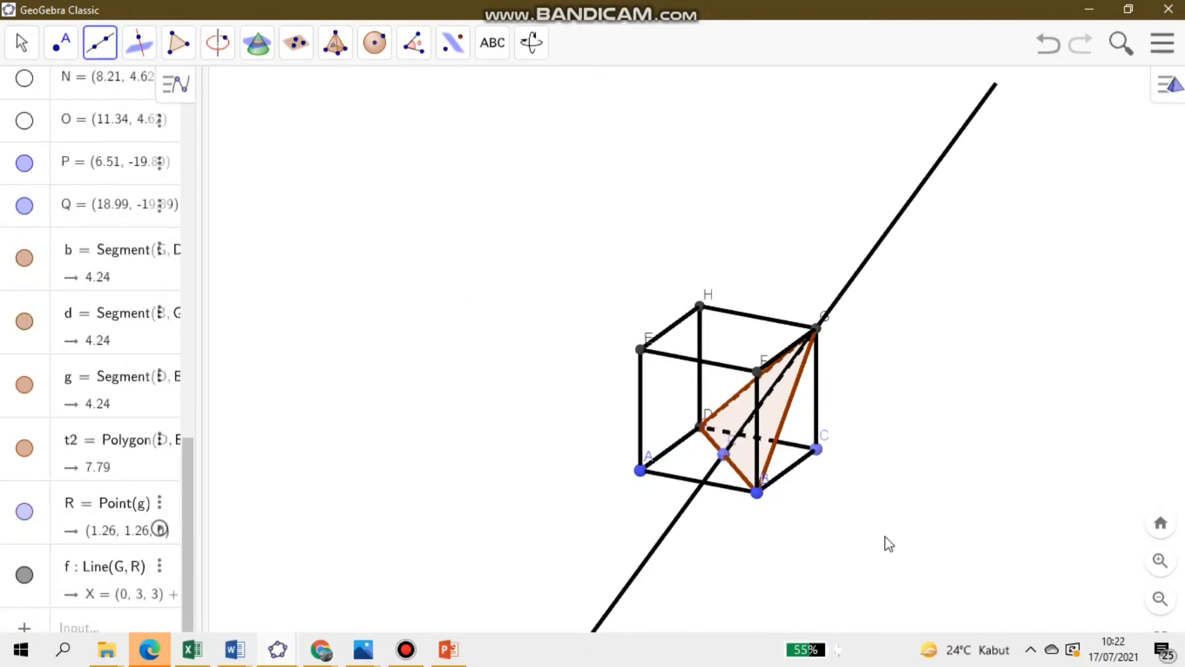
# - Try a line from C through point R on edge BD, rotate the cube to check it, and undo the line
pyautogui.click(817, 449)
pyautogui.click(725, 455)
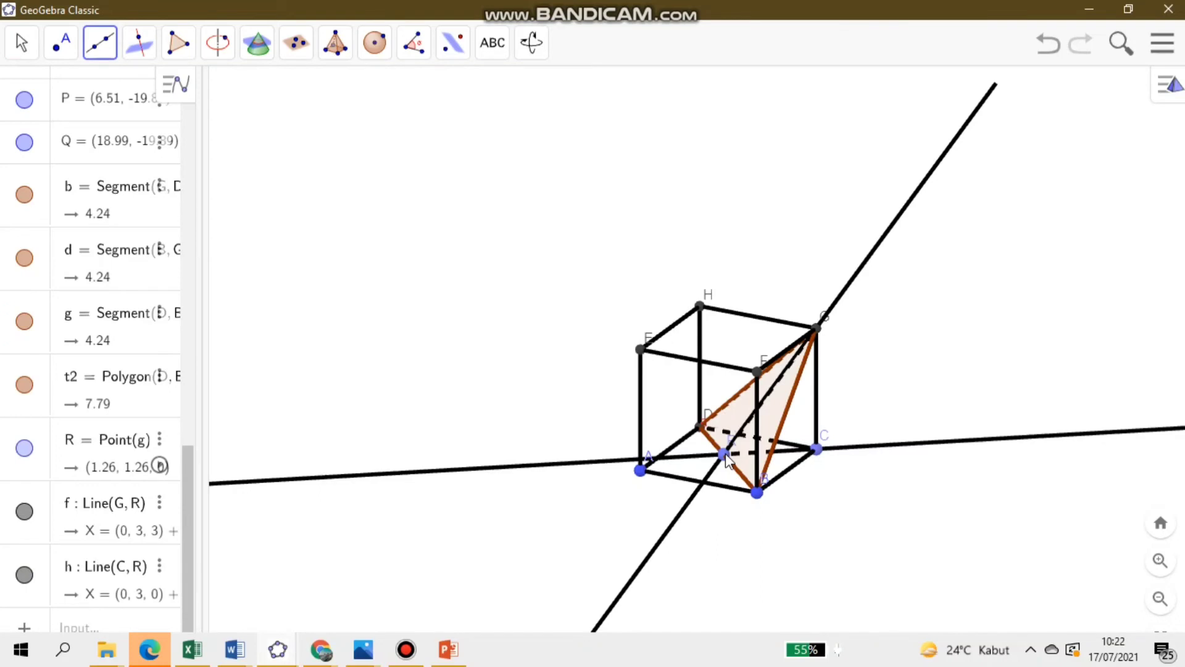
pyautogui.click(21, 42)
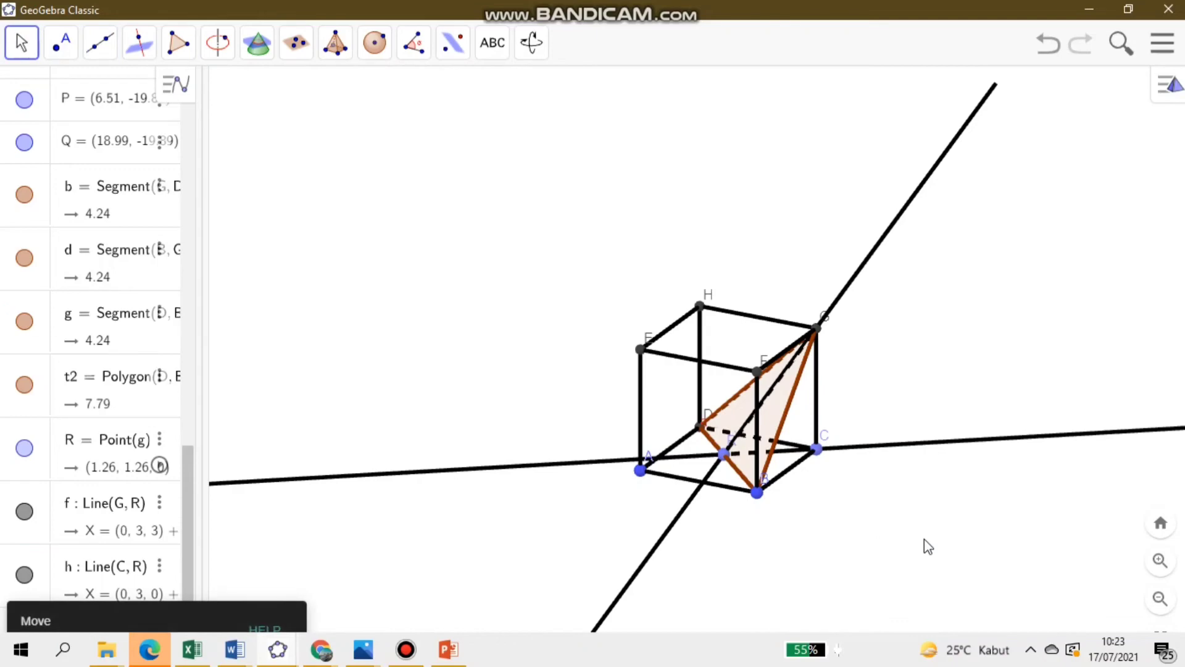
pyautogui.moveTo(925, 544); pyautogui.dragTo(876, 543)
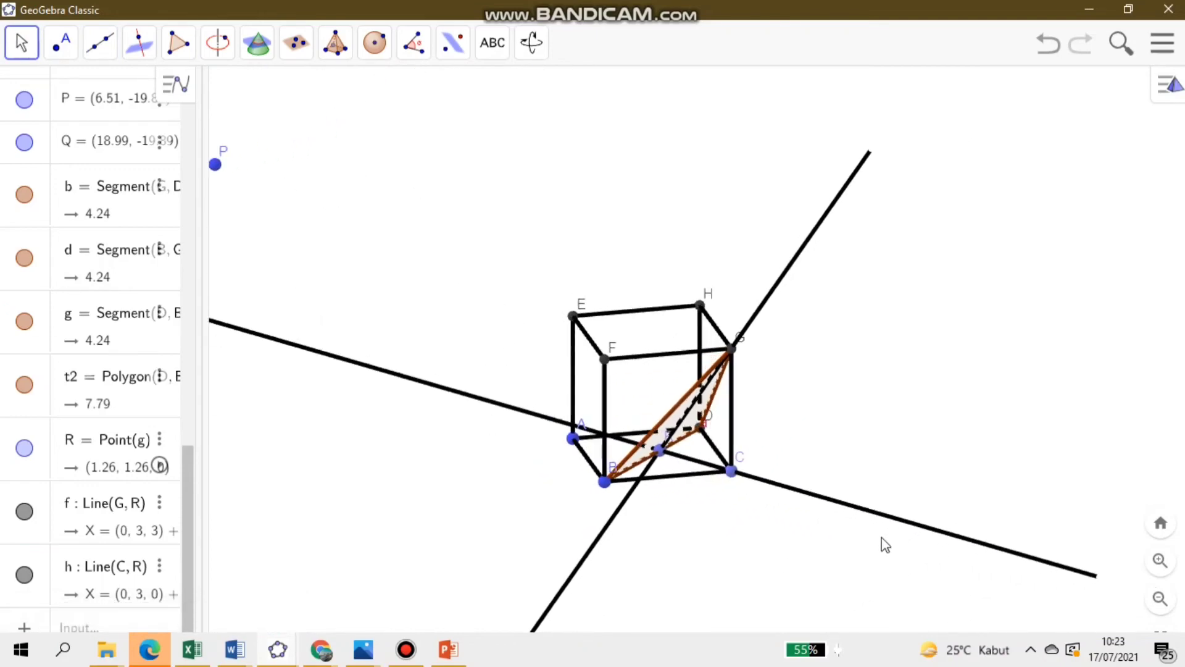
pyautogui.click(1057, 58)
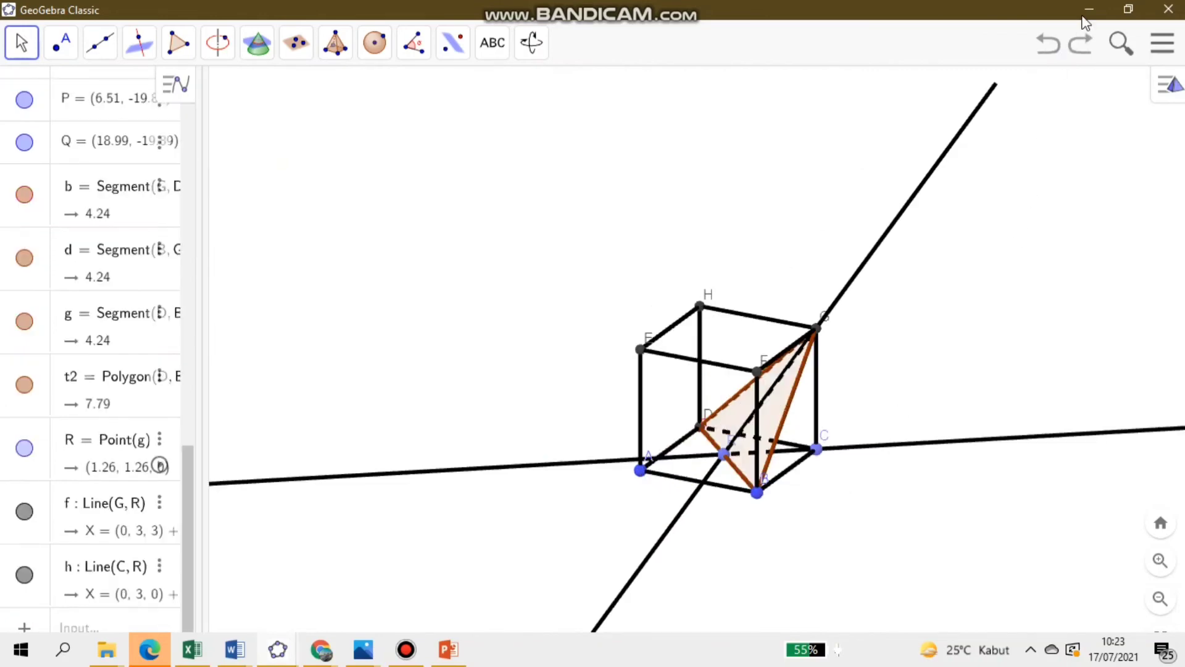
pyautogui.click(1061, 54)
# - Draw a line from C through a new point on line GR, near the middle of its part inside triangle BDG
pyautogui.click(106, 39)
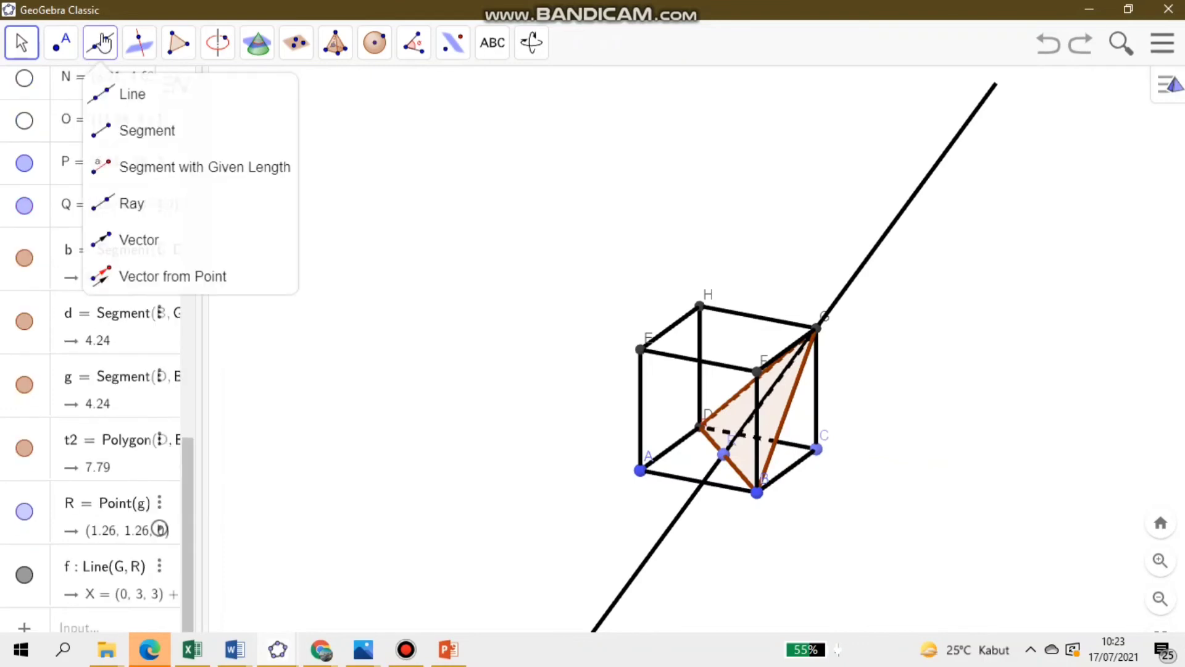
pyautogui.click(126, 107)
pyautogui.click(817, 450)
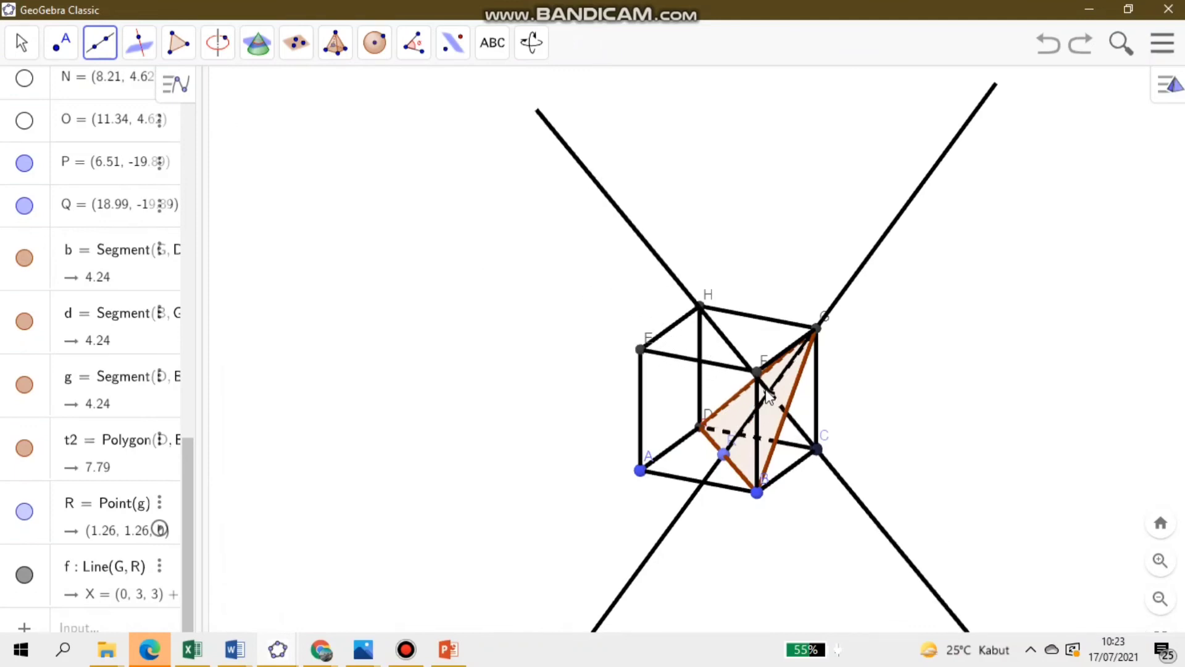
pyautogui.click(768, 394)
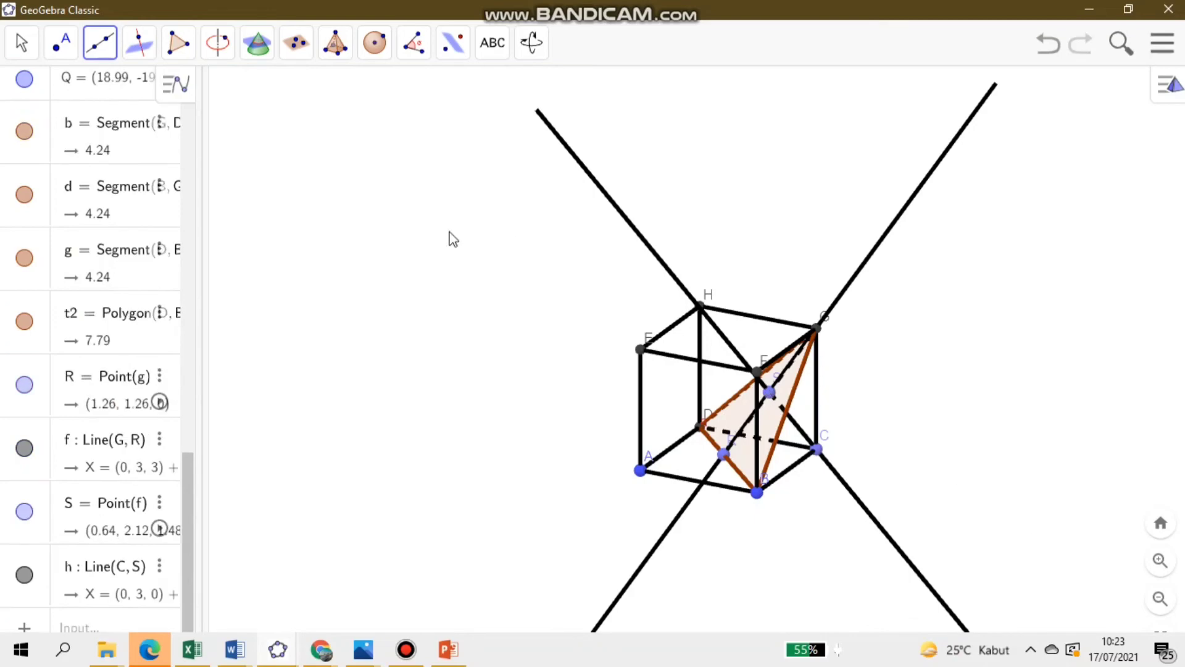
pyautogui.click(18, 42)
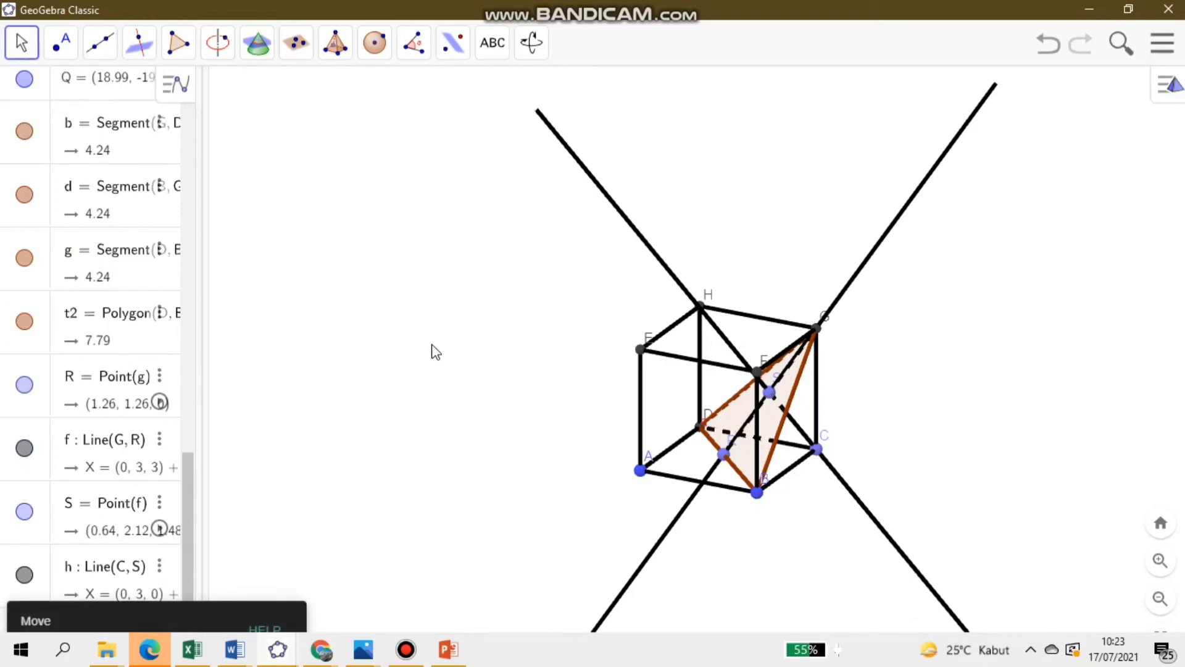
pyautogui.moveTo(431, 352); pyautogui.dragTo(716, 345)
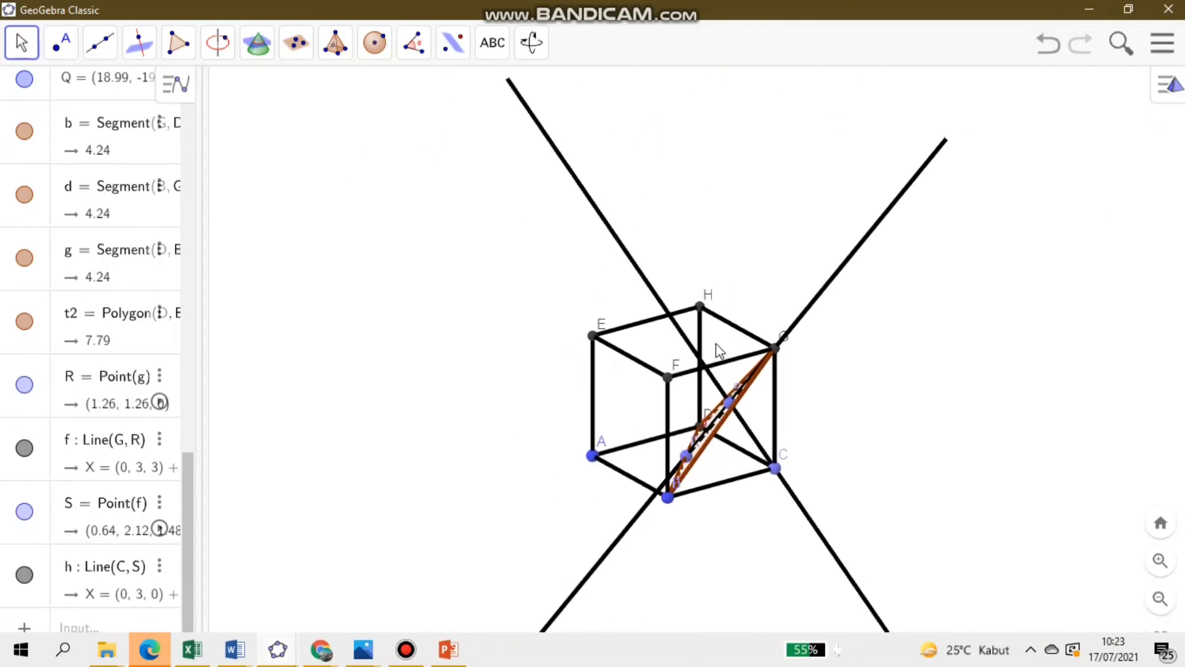
# - Create a triangular polygon with vertices C, R and S to connect C with the plane BDG
pyautogui.click(177, 42)
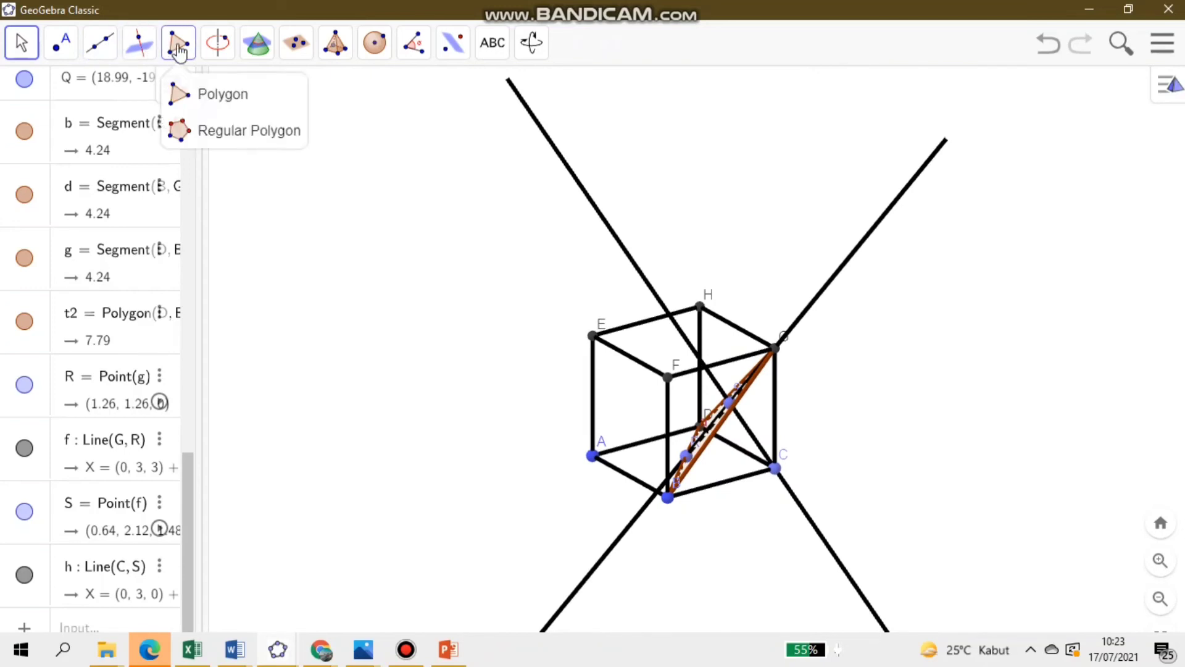
pyautogui.click(210, 93)
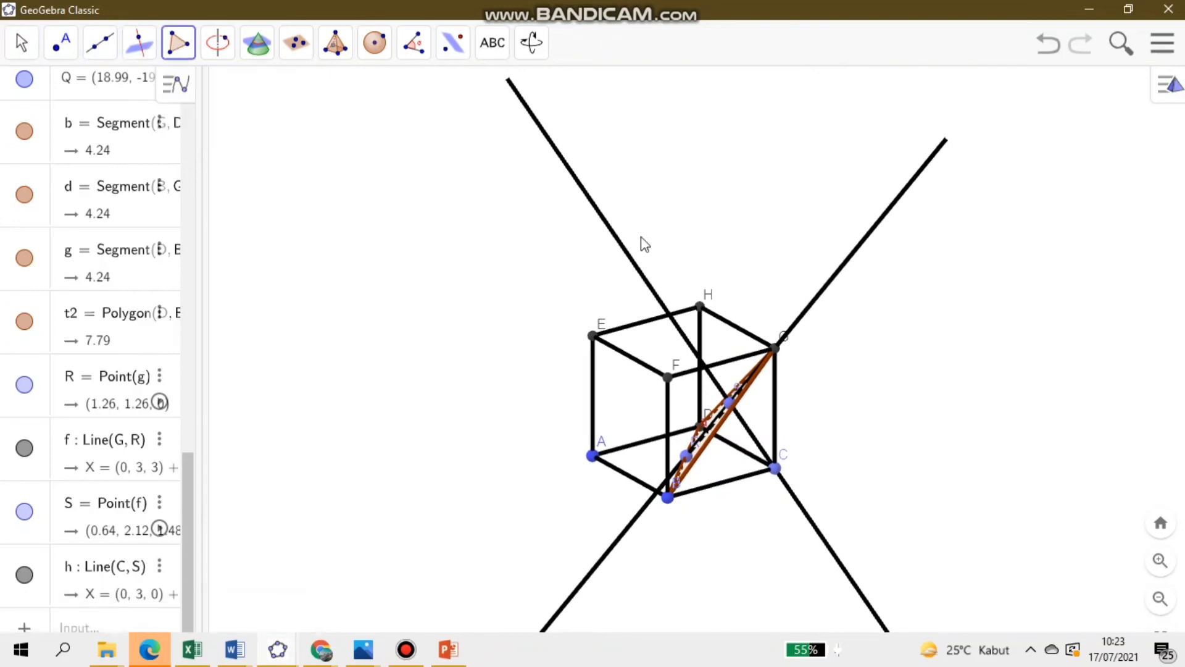
pyautogui.click(773, 469)
pyautogui.click(686, 456)
pyautogui.click(729, 403)
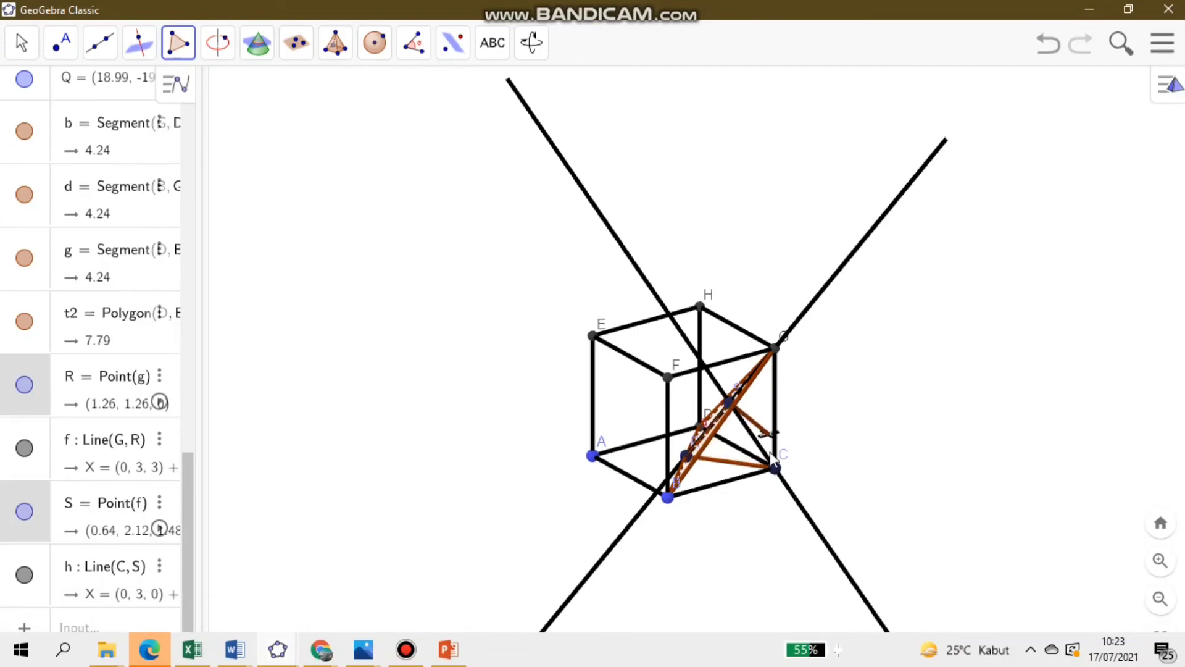
pyautogui.click(774, 469)
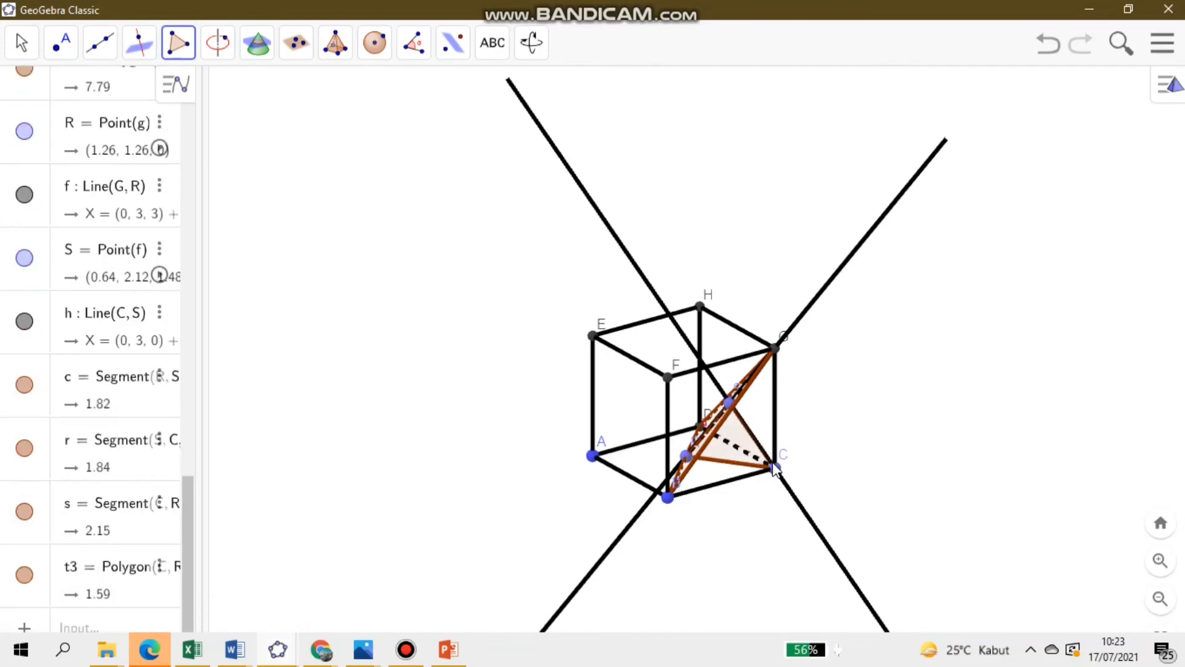
# - Rotate the cube to examine how triangle CRS and line CS stand relative to plane BDG
pyautogui.click(22, 52)
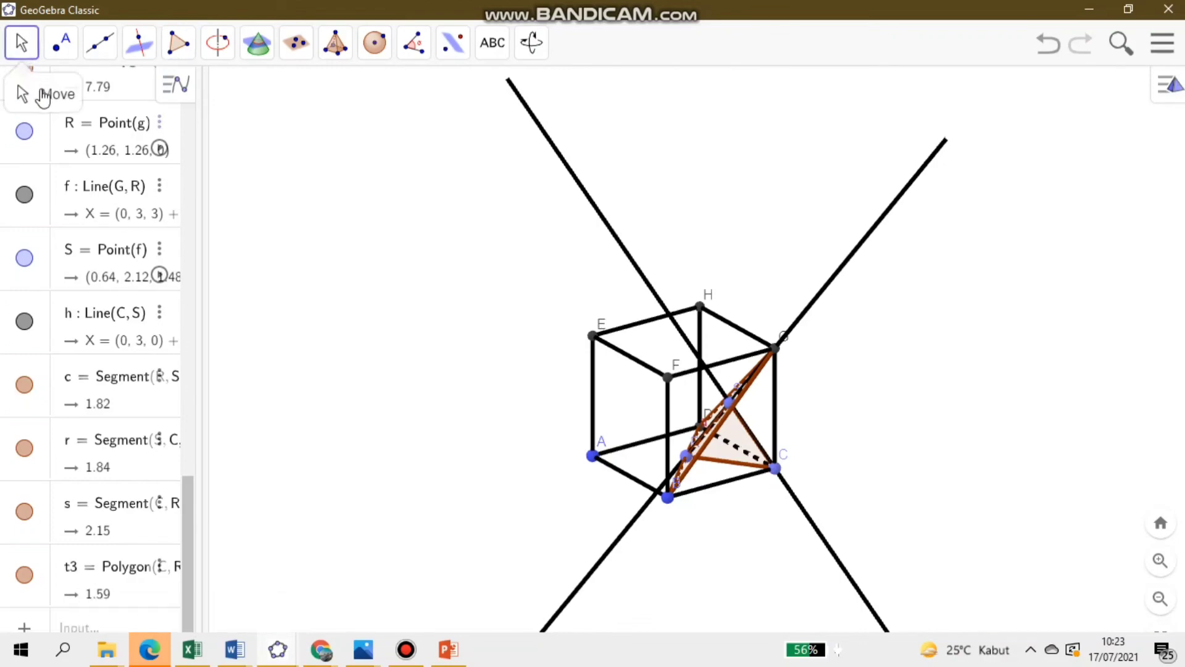
pyautogui.moveTo(856, 400); pyautogui.dragTo(745, 408)
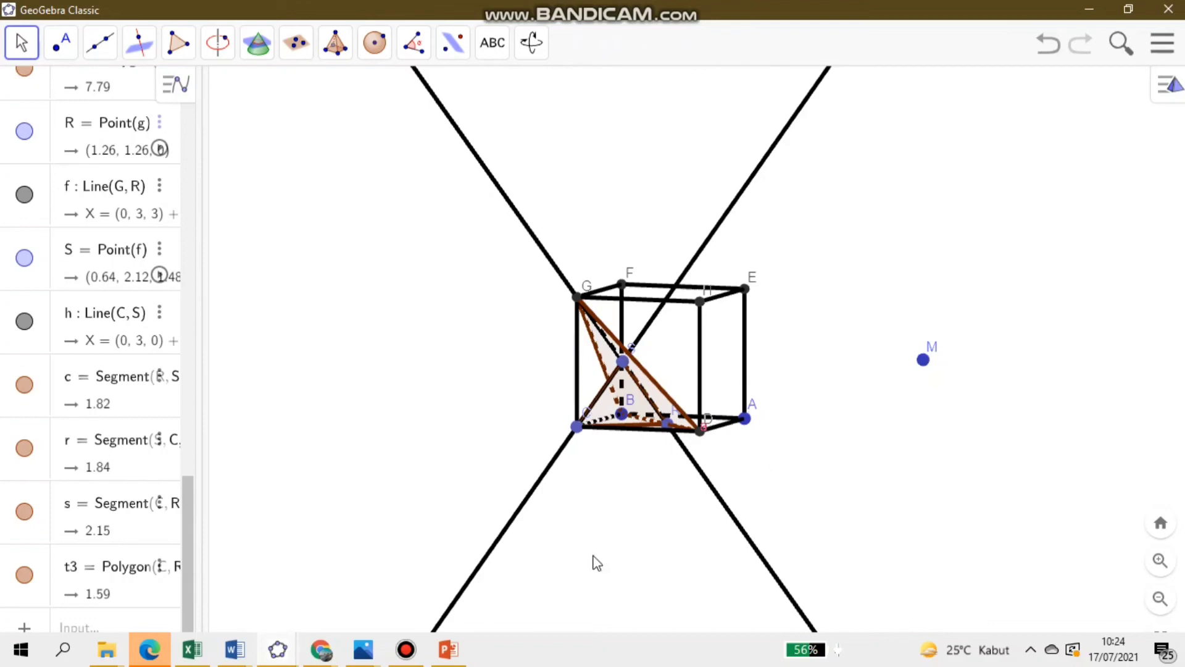
pyautogui.moveTo(632, 568); pyautogui.dragTo(753, 591)
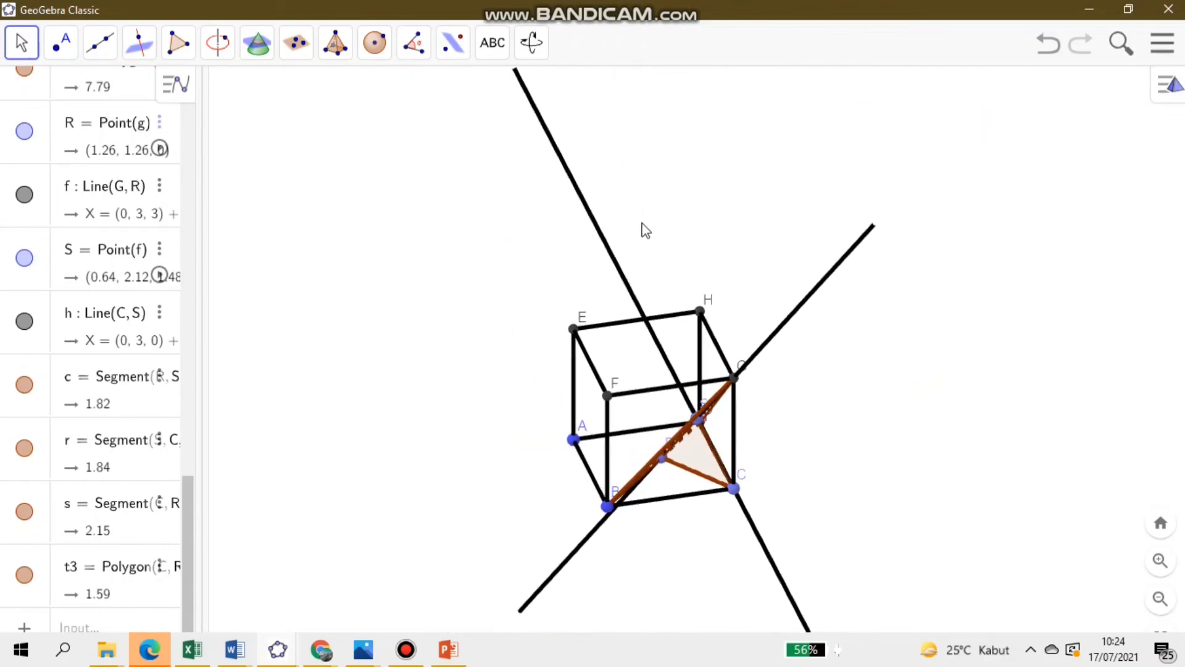
pyautogui.moveTo(801, 415); pyautogui.dragTo(841, 412)
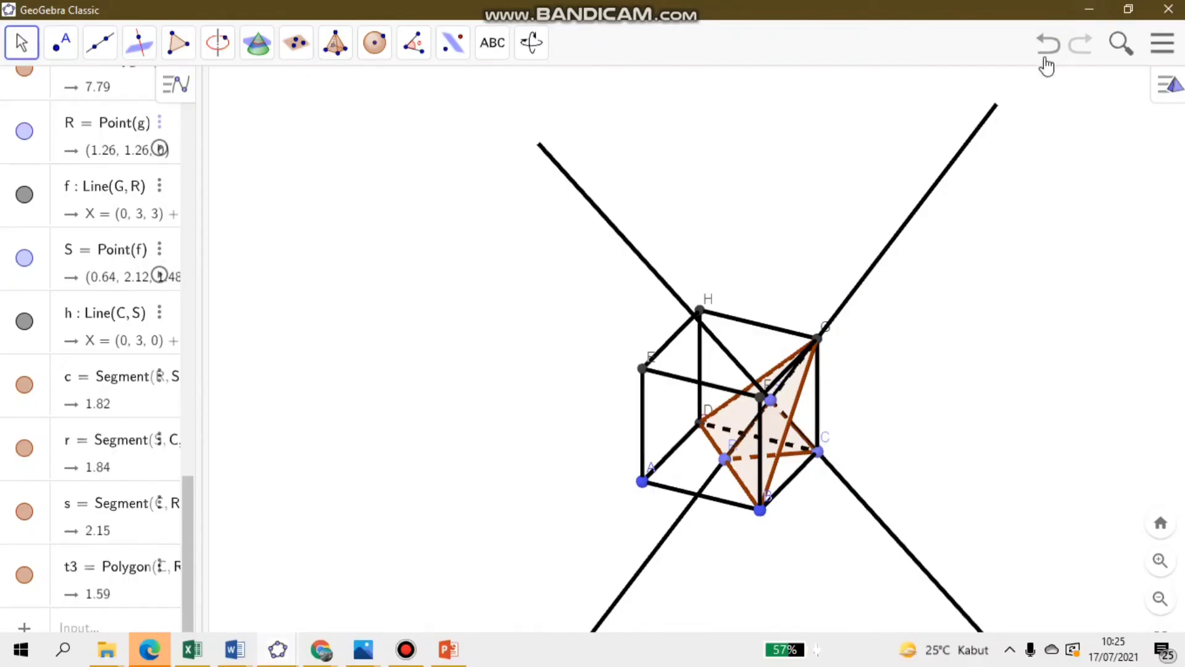
pyautogui.click(1045, 60)
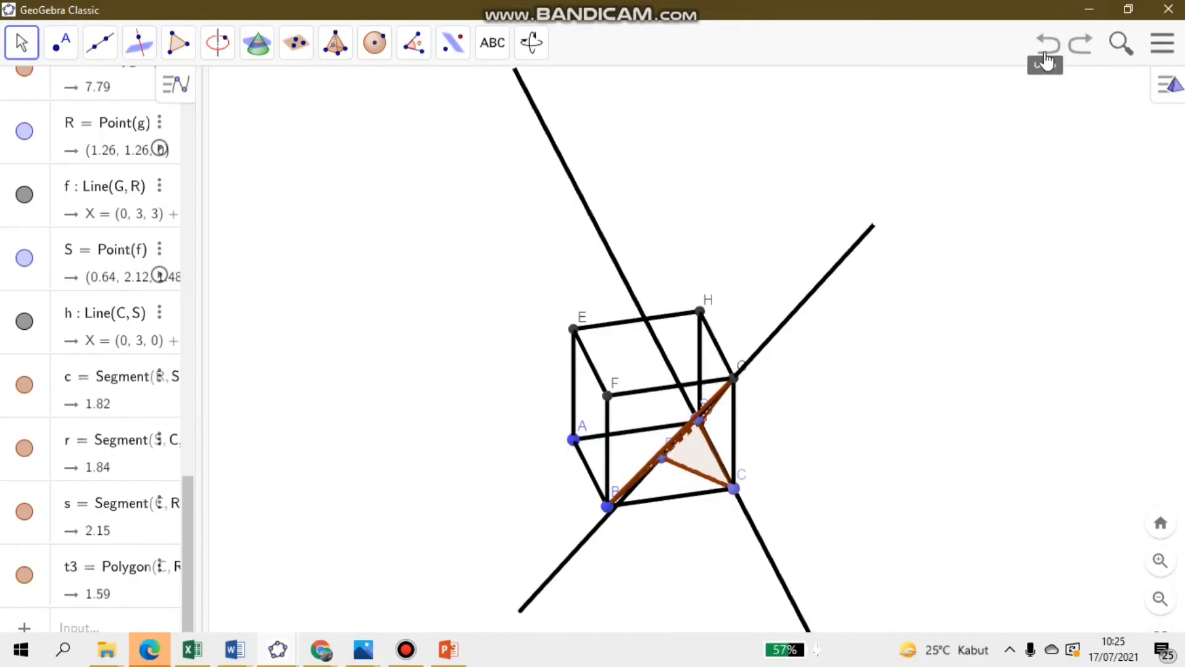
# - Undo triangle CRS, the lines through C and G with their points, and triangle BDG, back to the bare cube
pyautogui.click(1045, 60)
pyautogui.click(1045, 60)
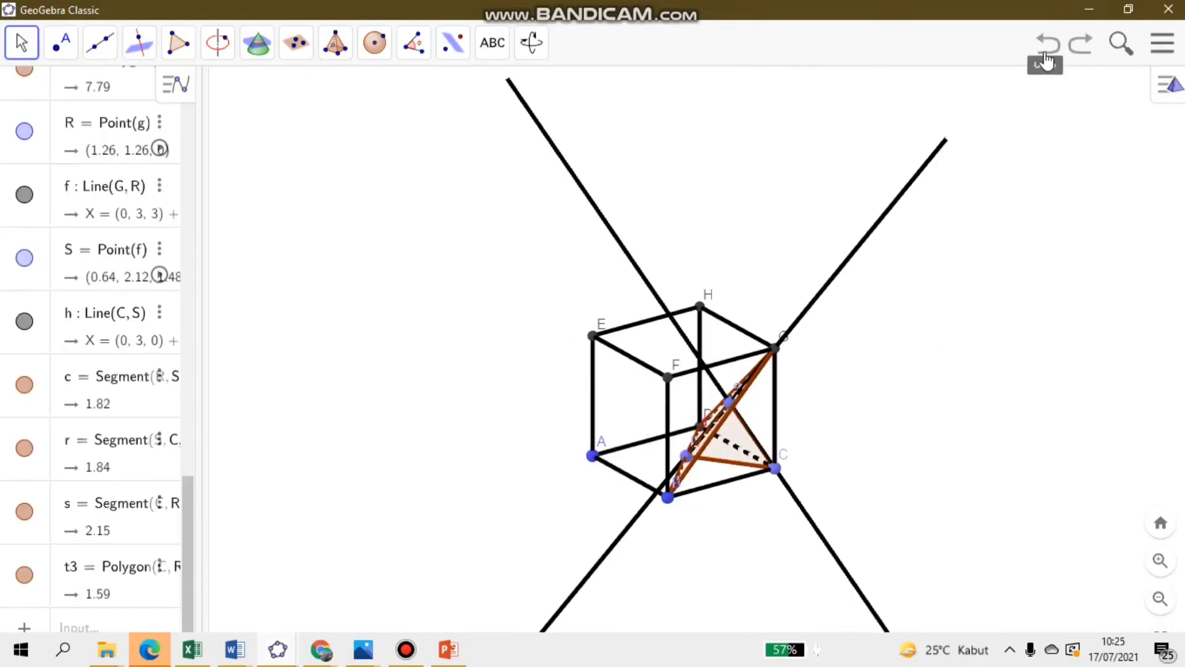
pyautogui.click(1047, 52)
pyautogui.click(1048, 52)
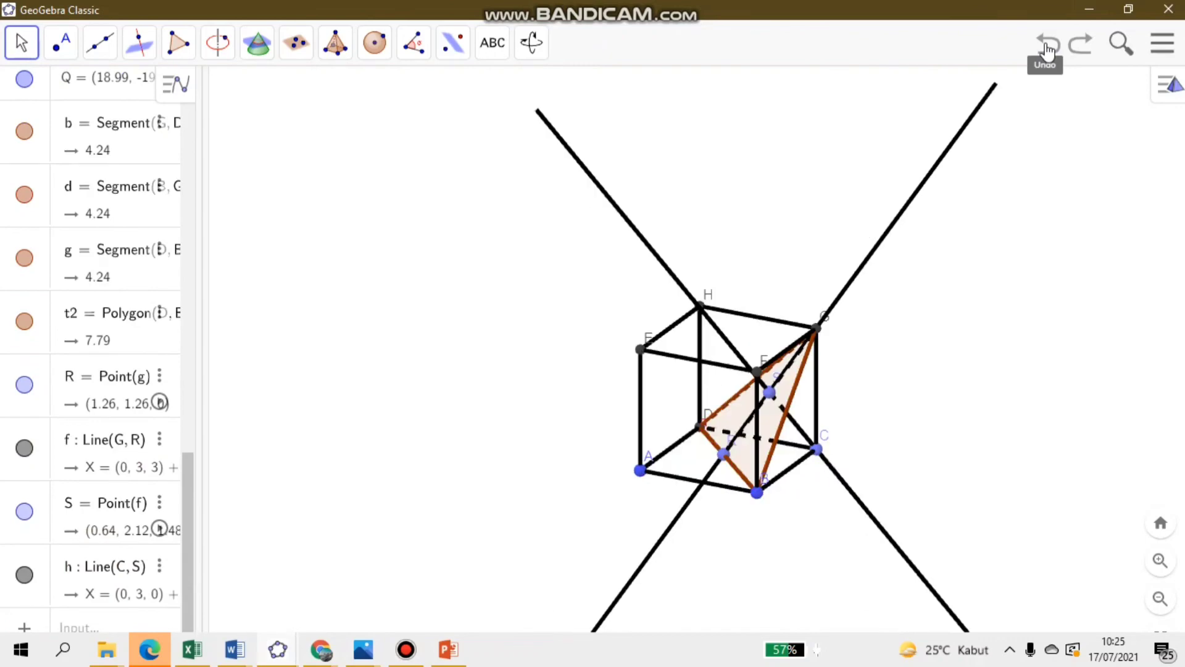
pyautogui.click(1048, 52)
pyautogui.click(1047, 52)
pyautogui.click(1048, 52)
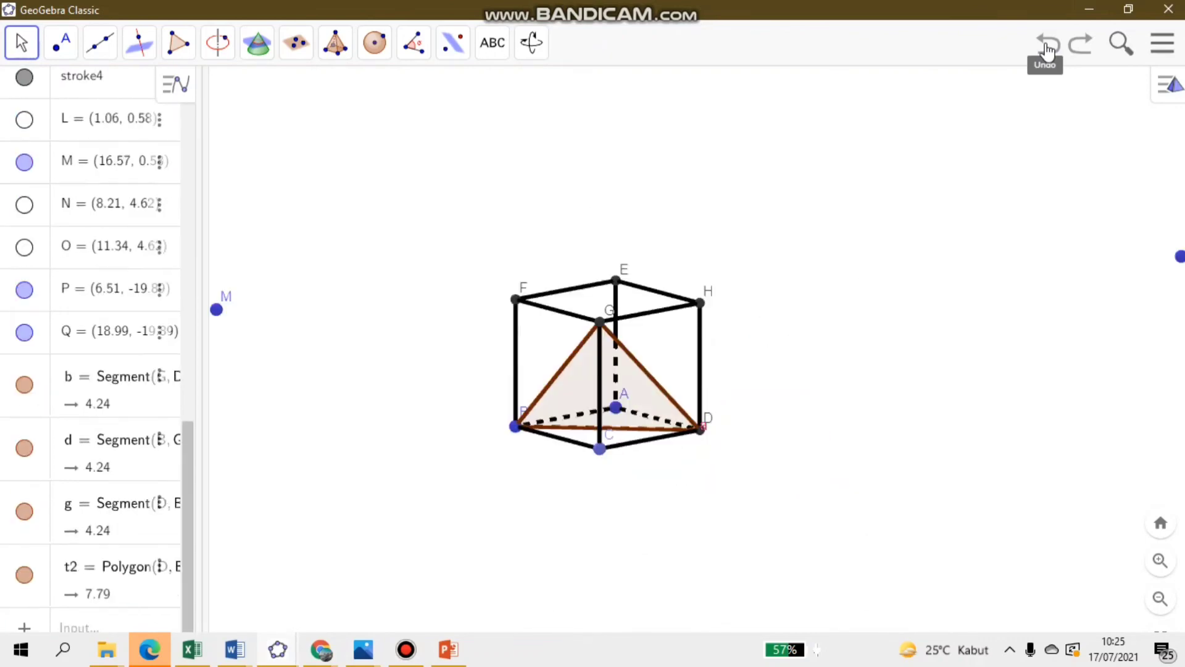
pyautogui.click(1048, 52)
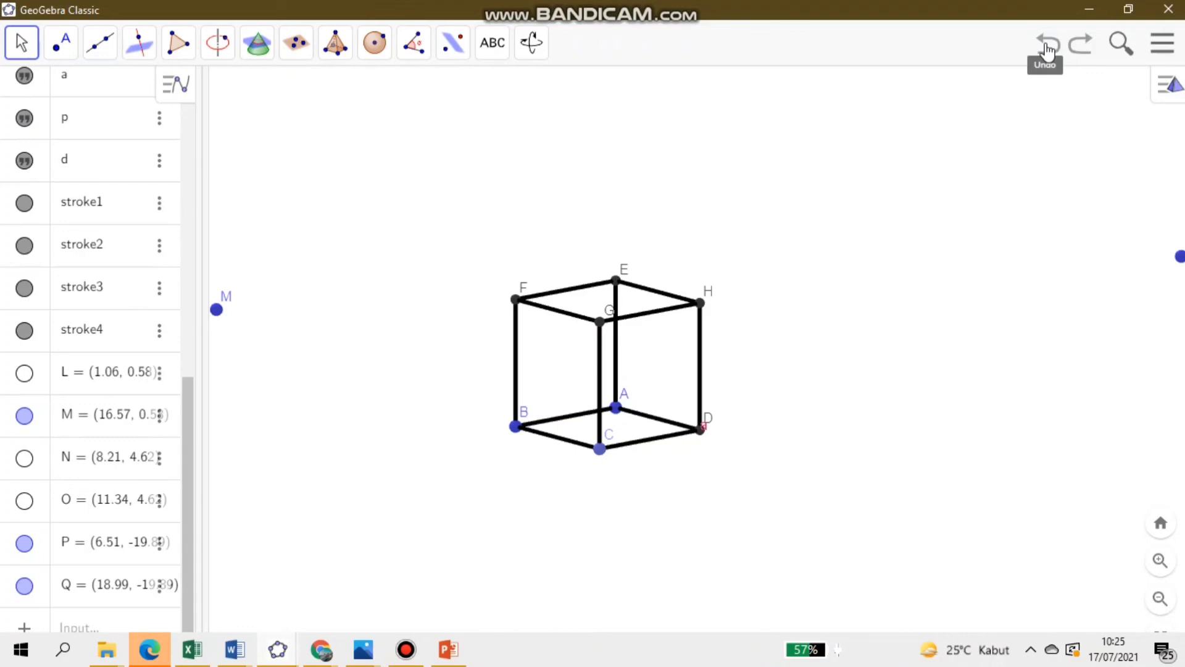
# - Draw a line through D and H and place a point on it about midway between the two vertices
pyautogui.click(96, 50)
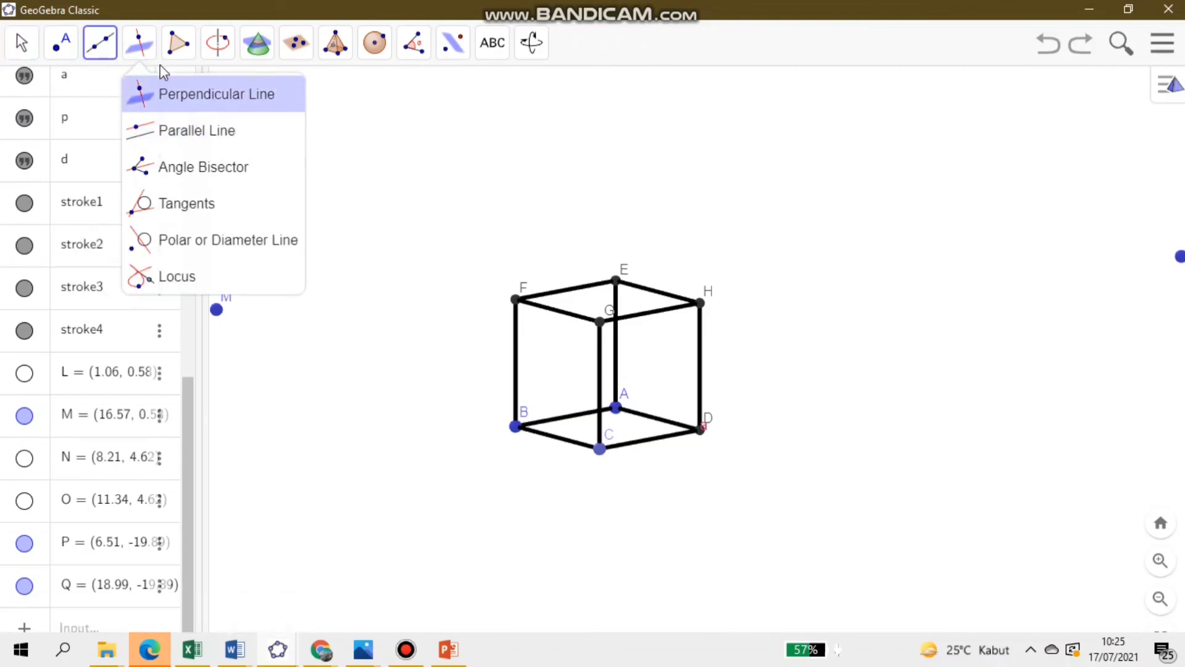
pyautogui.click(702, 428)
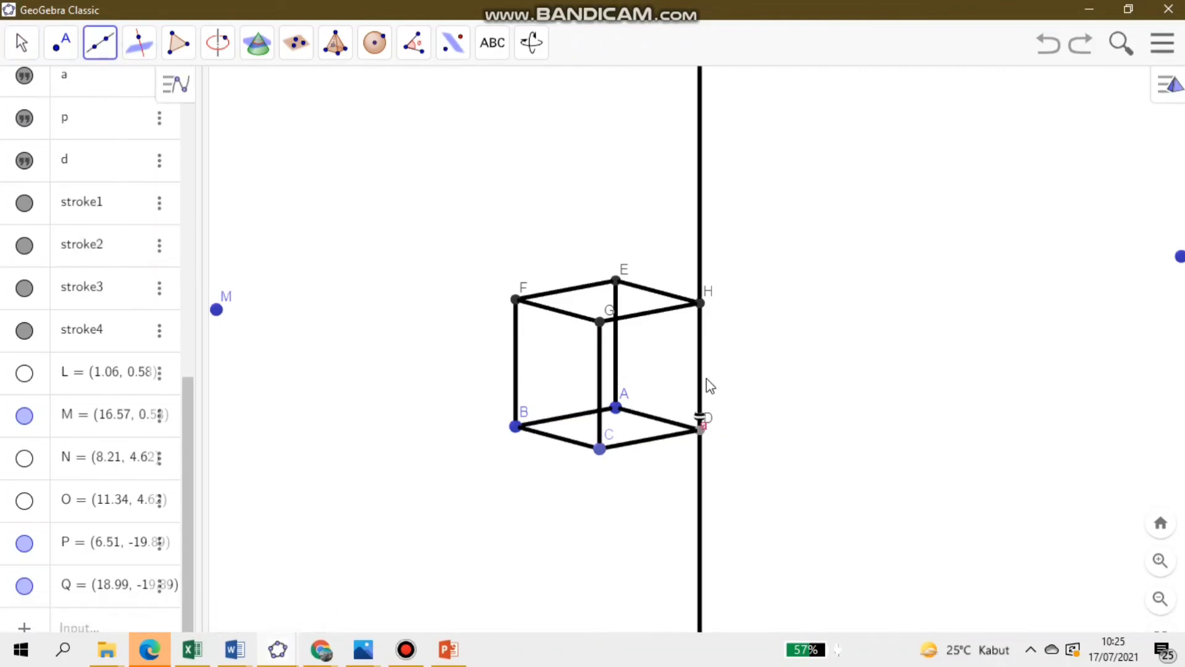
pyautogui.click(700, 303)
pyautogui.click(58, 49)
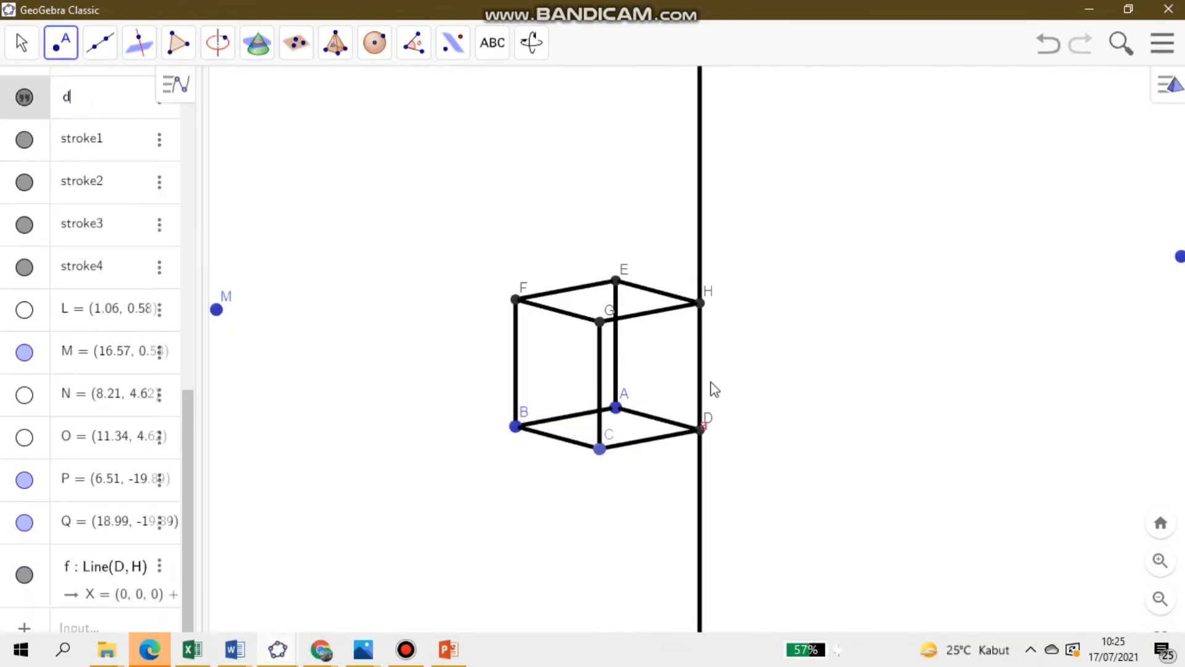
pyautogui.click(701, 365)
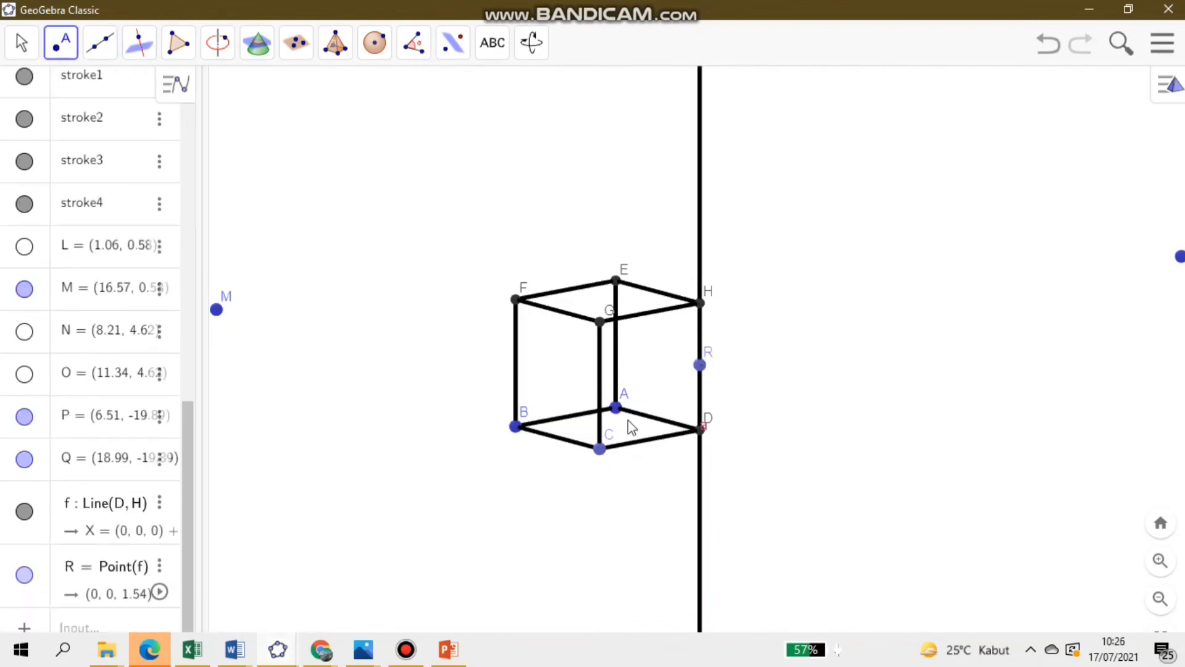
# - Draw a line through A and R, and another line through D and R
pyautogui.moveTo(105, 53)
pyautogui.doubleClick(124, 92)
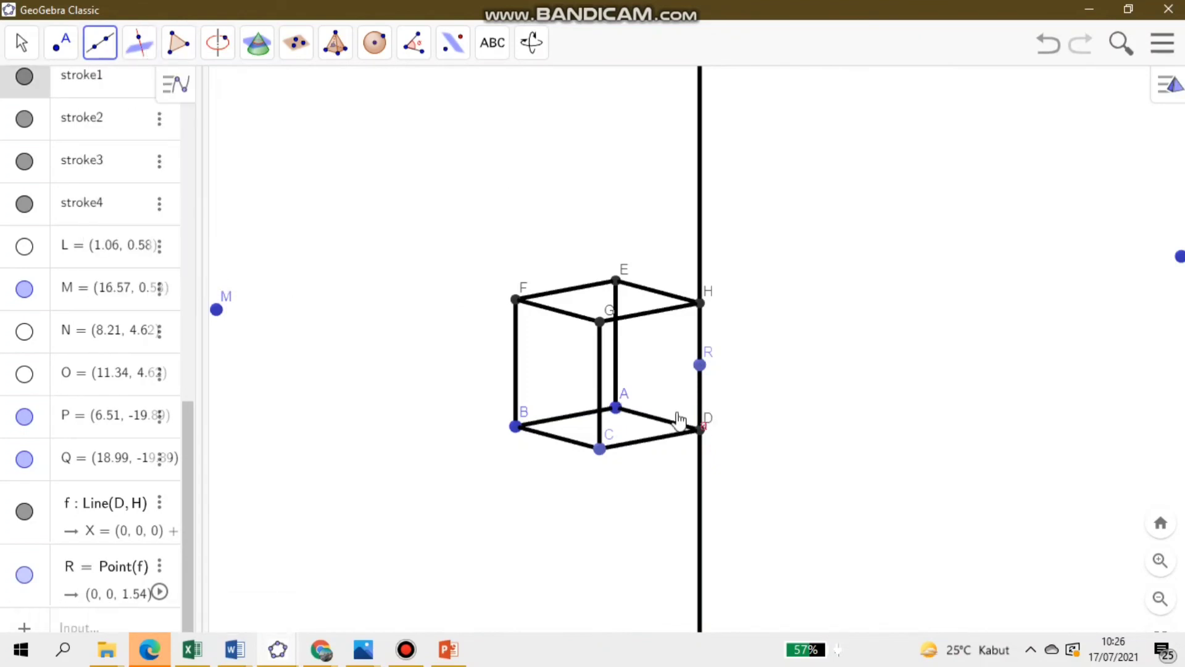
pyautogui.click(1173, 83)
pyautogui.click(616, 408)
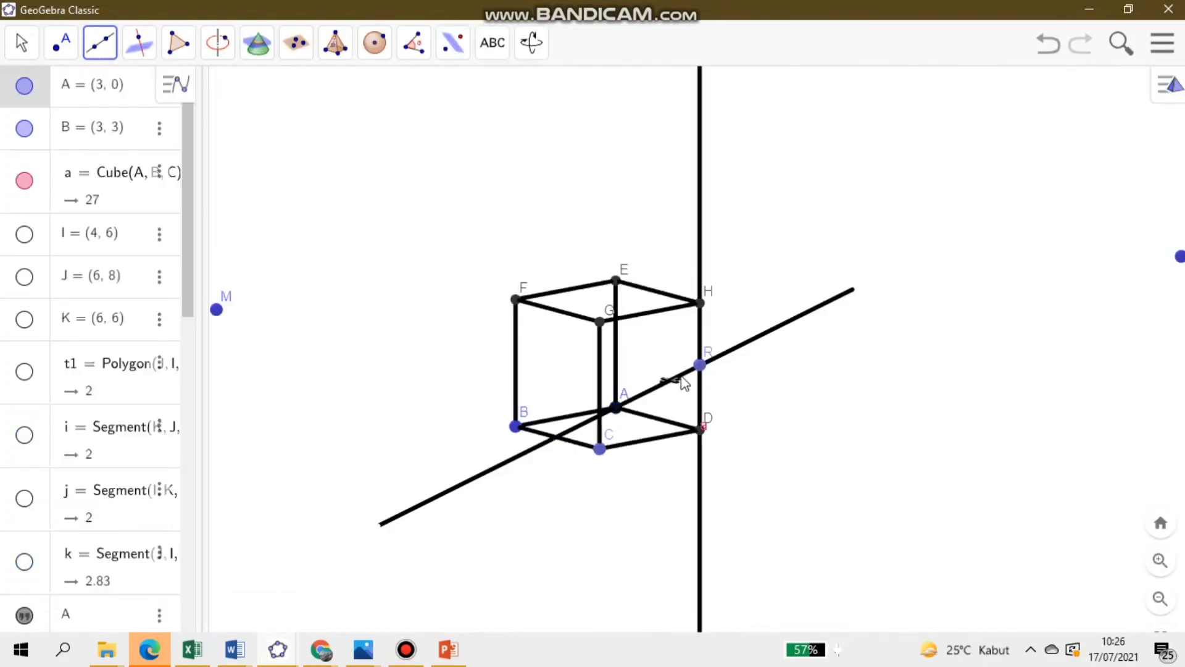
pyautogui.click(699, 365)
pyautogui.click(700, 365)
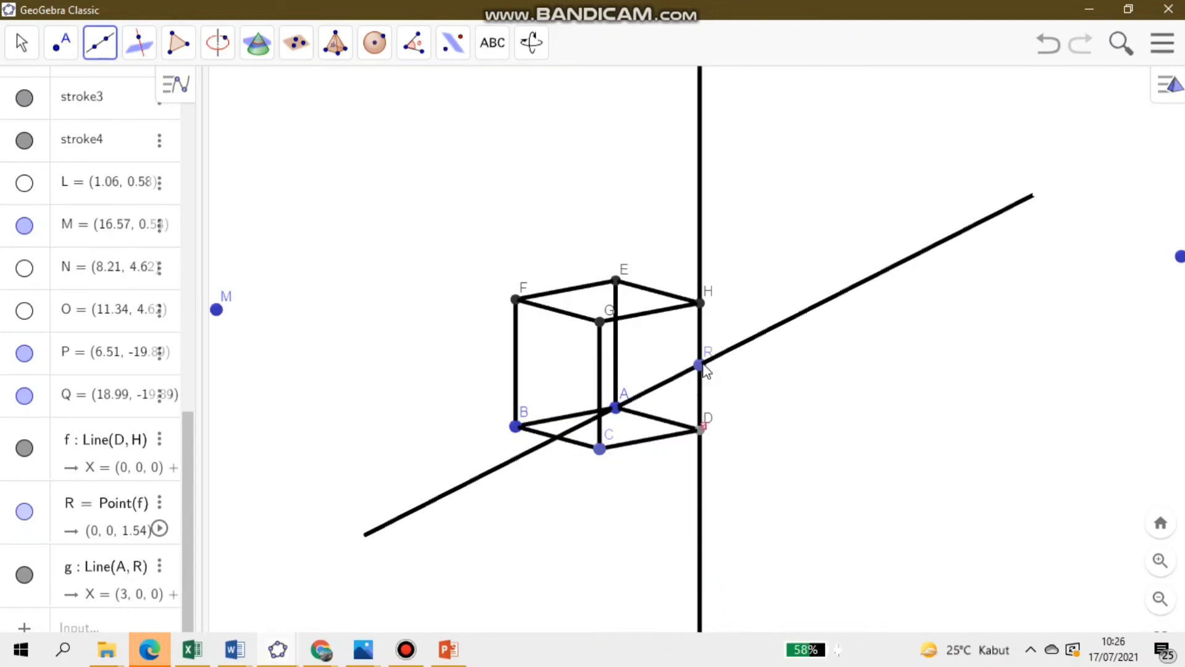
pyautogui.click(179, 43)
pyautogui.click(700, 365)
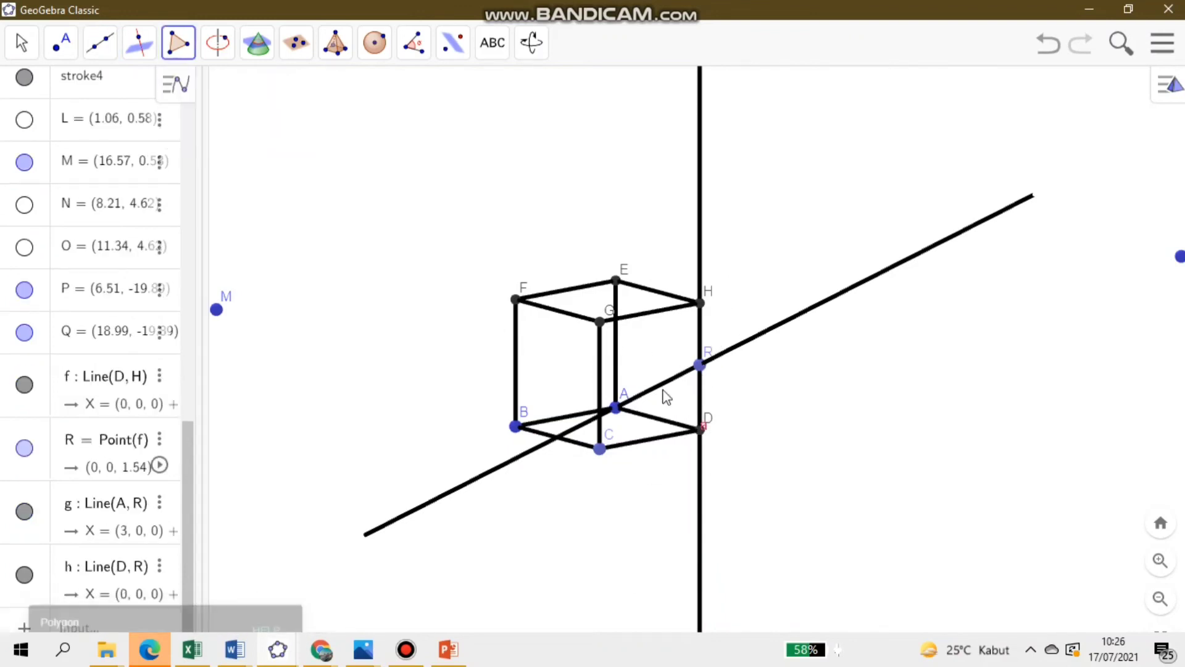
pyautogui.click(616, 407)
pyautogui.click(700, 429)
pyautogui.click(700, 366)
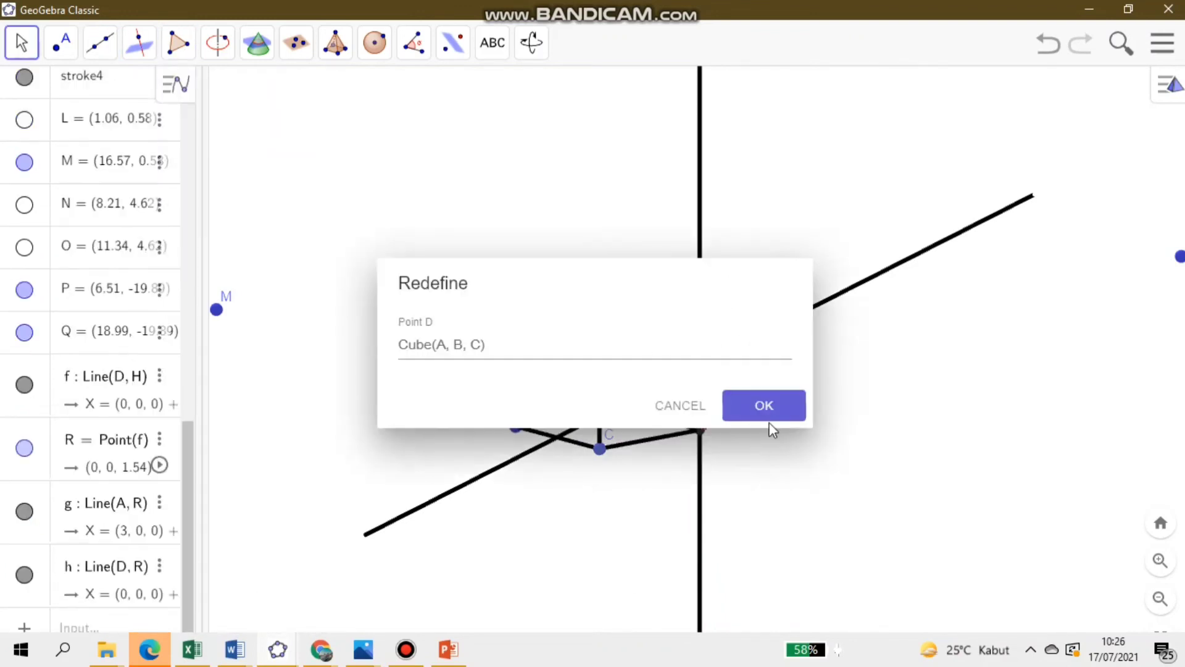
pyautogui.click(766, 408)
pyautogui.click(179, 43)
pyautogui.click(190, 96)
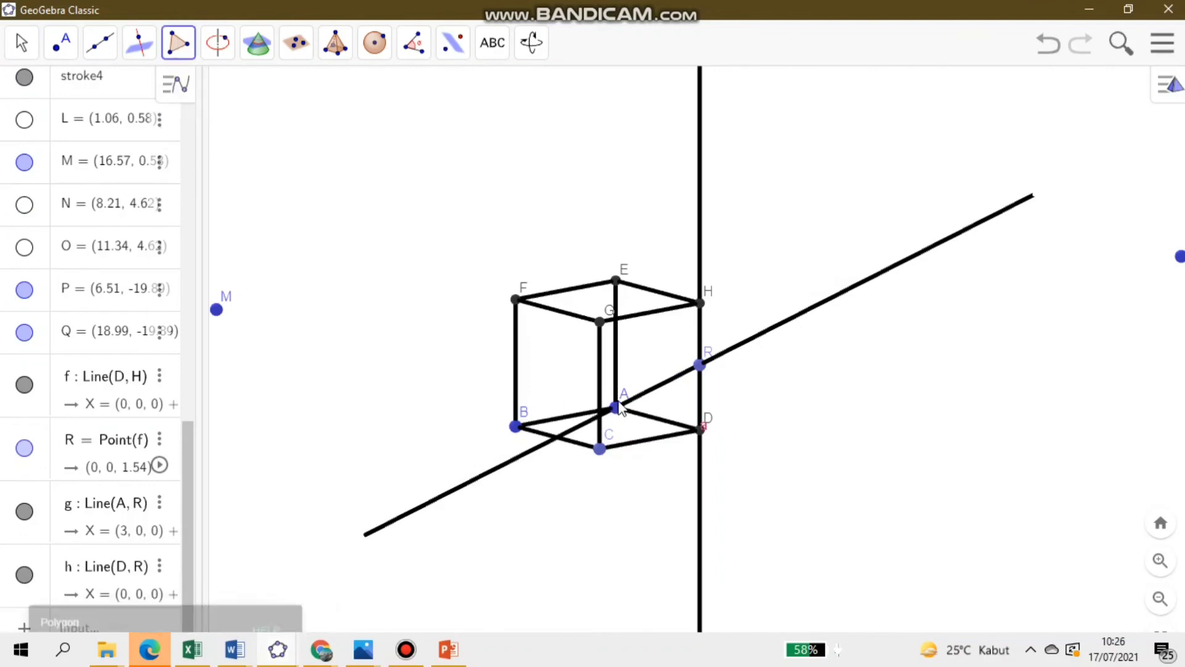
pyautogui.press('Escape')
pyautogui.doubleClick(616, 408)
pyautogui.click(763, 404)
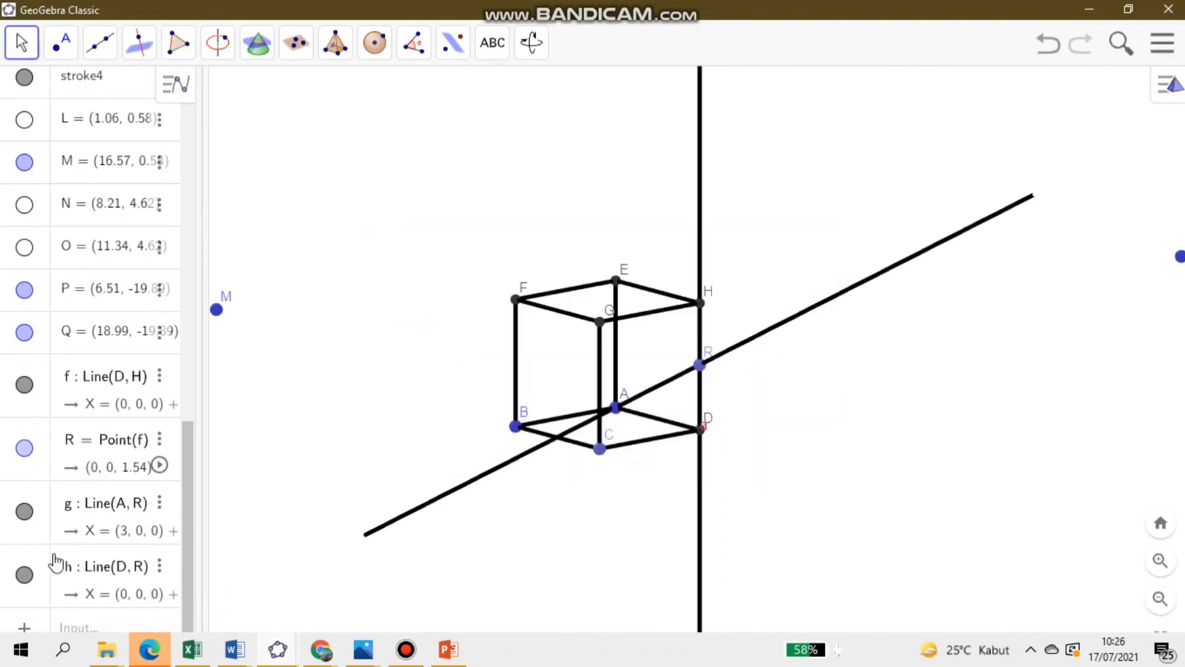
# - Hide the line through D and R, and create a triangular polygon with vertices A, D and R
pyautogui.click(24, 574)
pyautogui.click(178, 43)
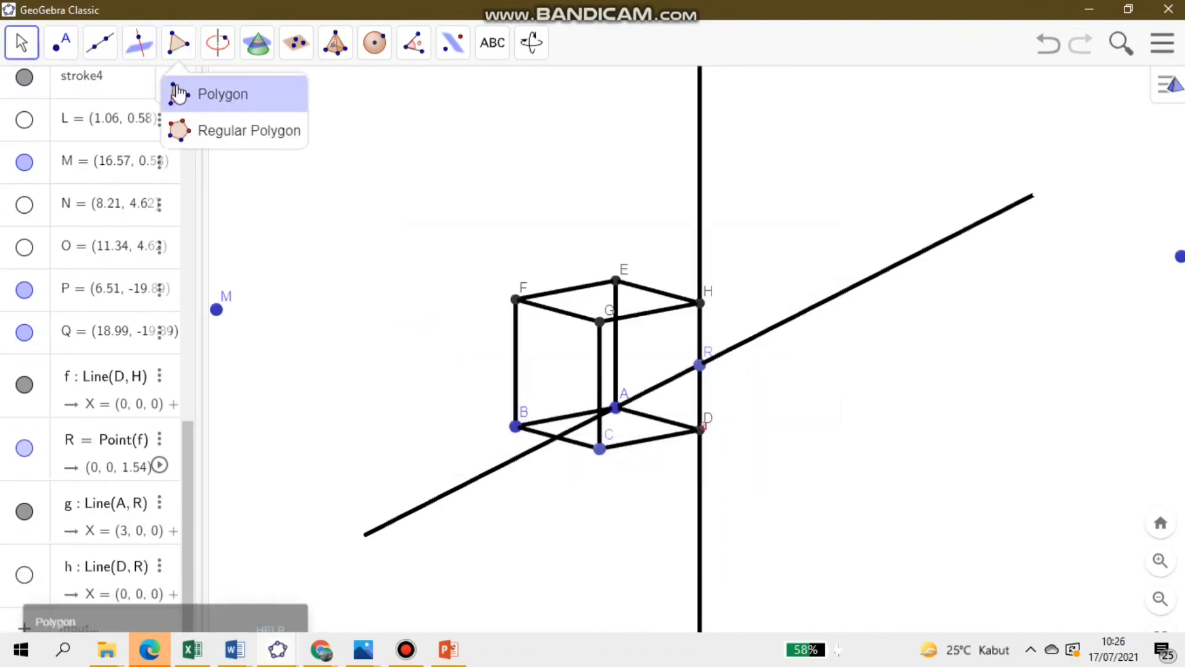
pyautogui.click(204, 93)
pyautogui.click(616, 407)
pyautogui.click(701, 428)
pyautogui.click(700, 365)
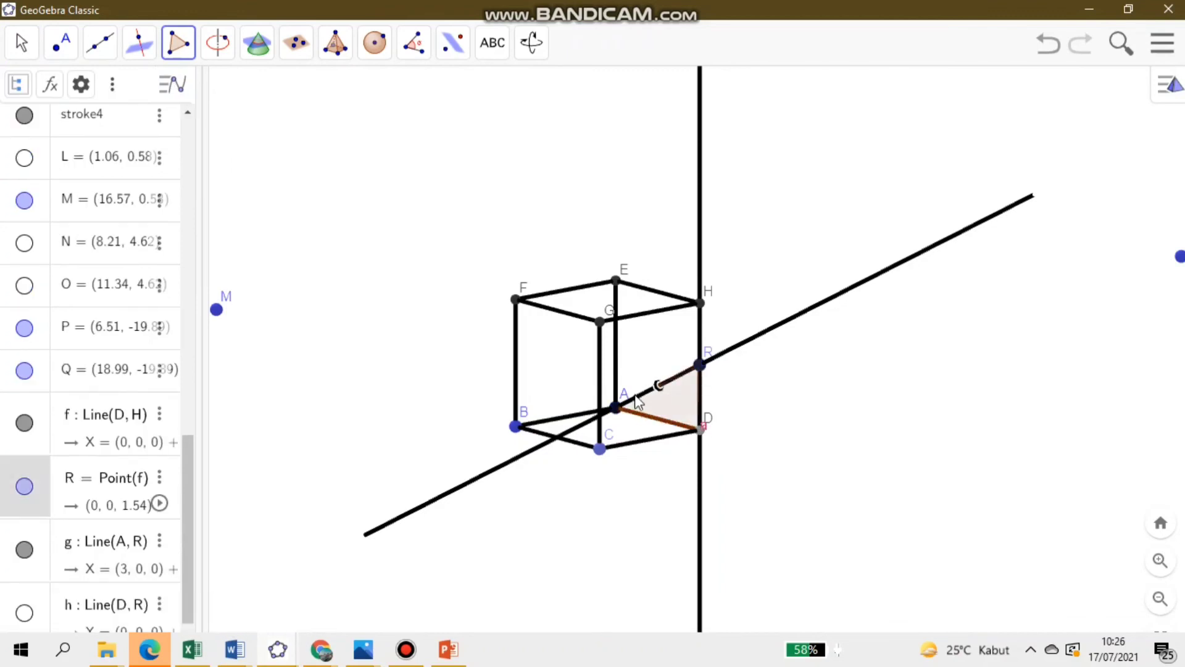
pyautogui.click(616, 407)
pyautogui.click(22, 42)
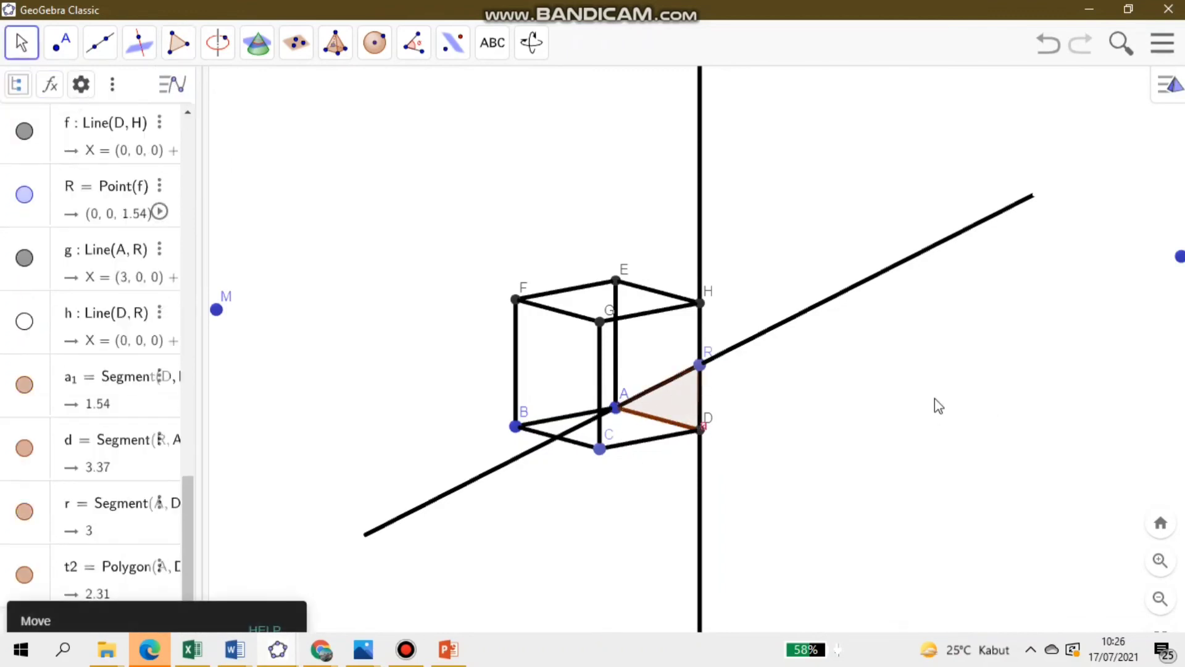
# - Rotate the cube to examine triangle ADR, and review the worked distance solutions in the temporarily widened 2D graphics view
pyautogui.moveTo(934, 402); pyautogui.dragTo(857, 409)
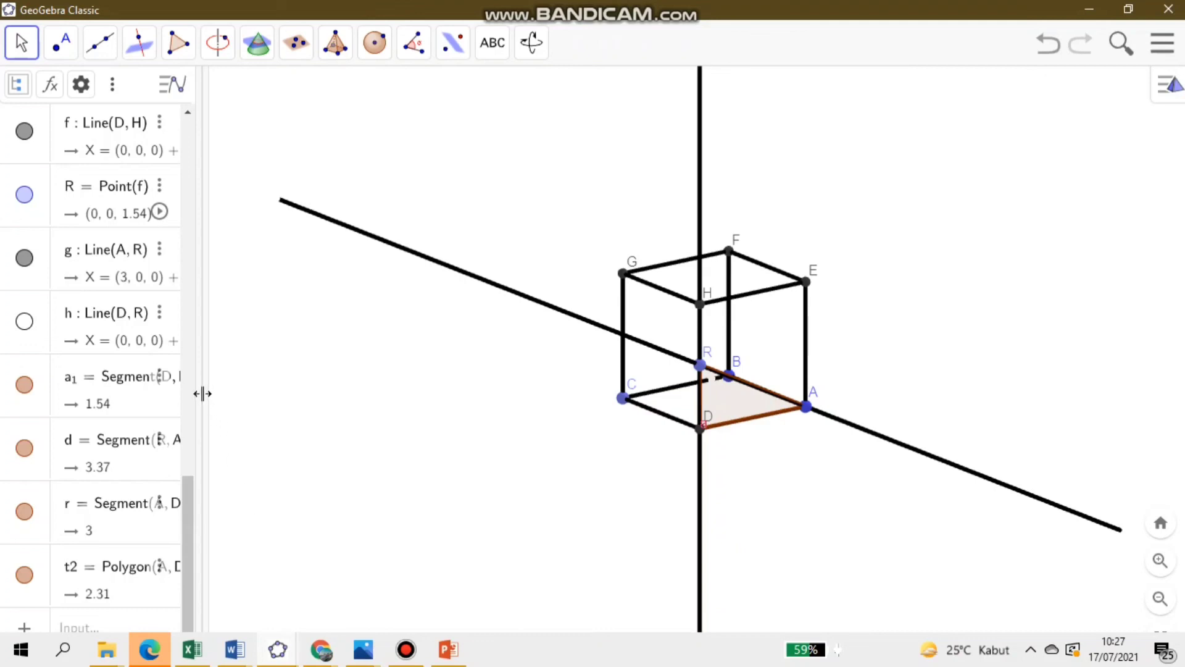
pyautogui.moveTo(202, 393); pyautogui.dragTo(577, 404)
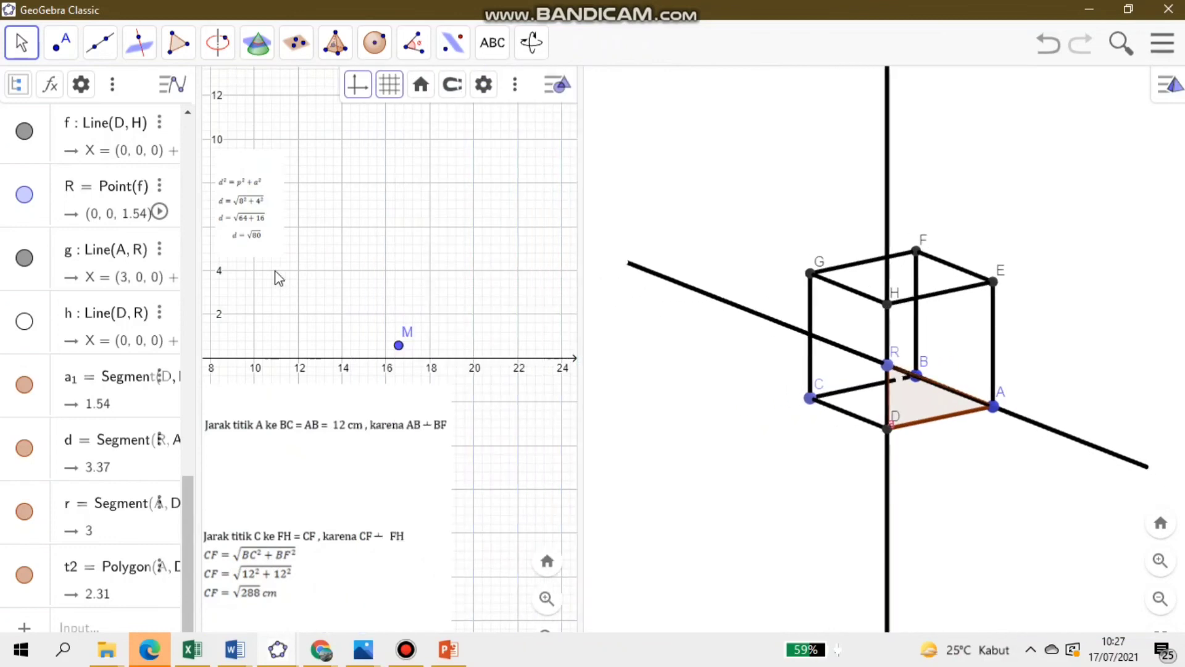
pyautogui.moveTo(277, 267); pyautogui.dragTo(434, 405)
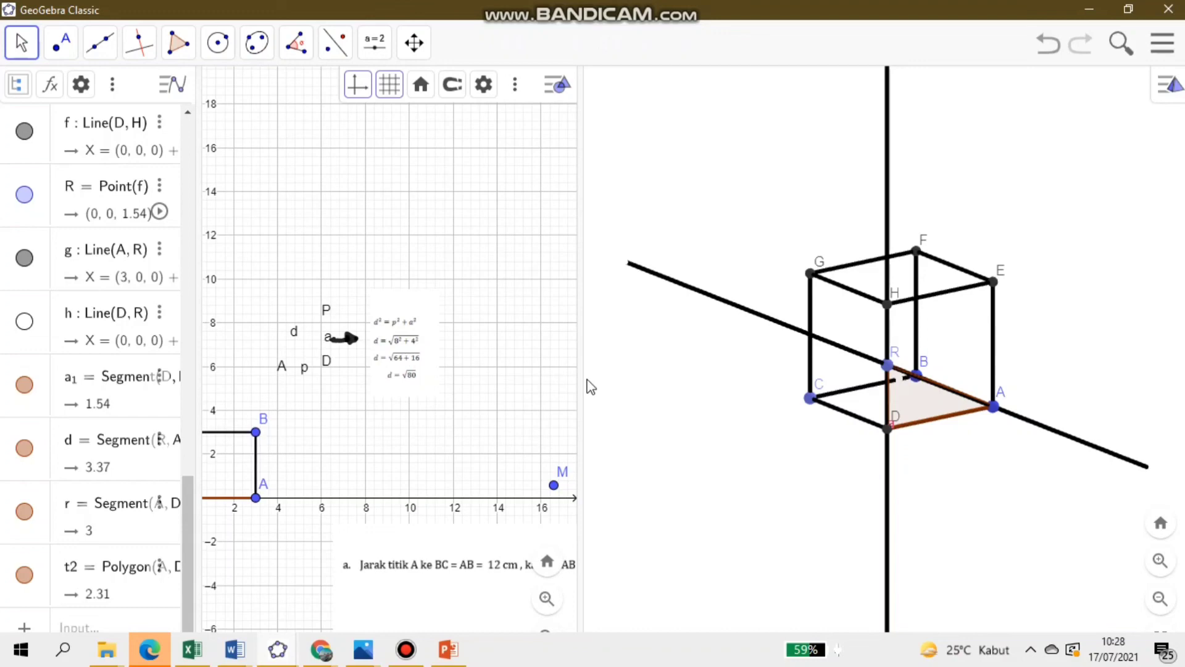
pyautogui.moveTo(582, 378); pyautogui.dragTo(311, 437)
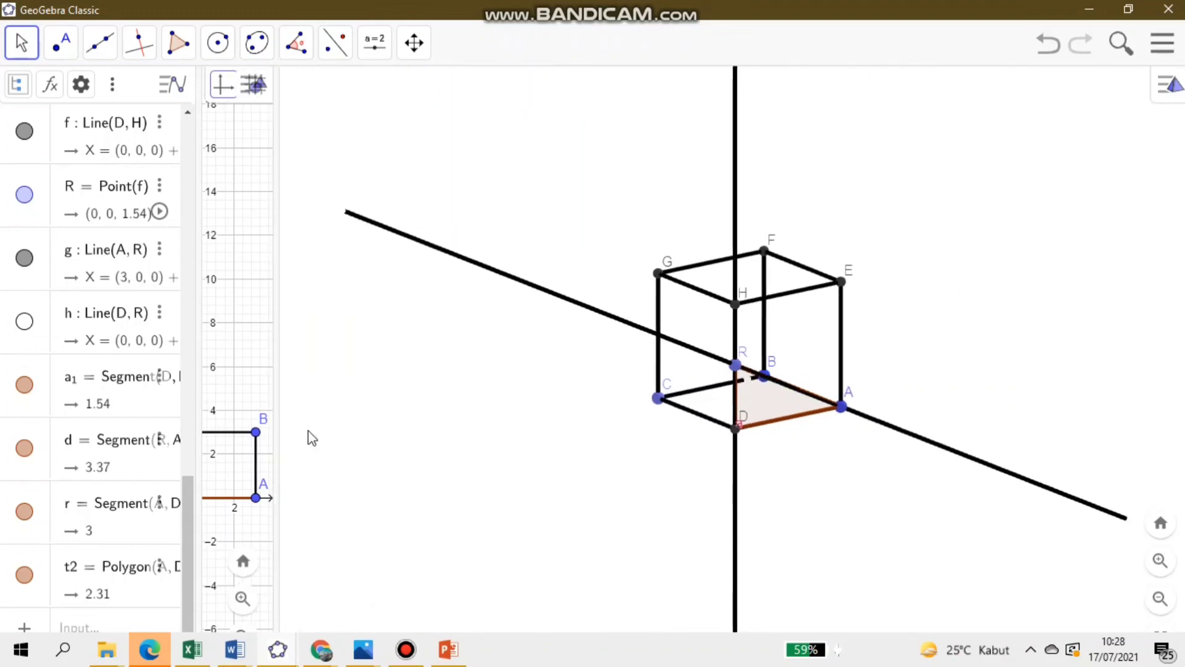
# - Switch to the PowerPoint slide show and display the closing "Terima Kasih" slide
pyautogui.click(407, 651)
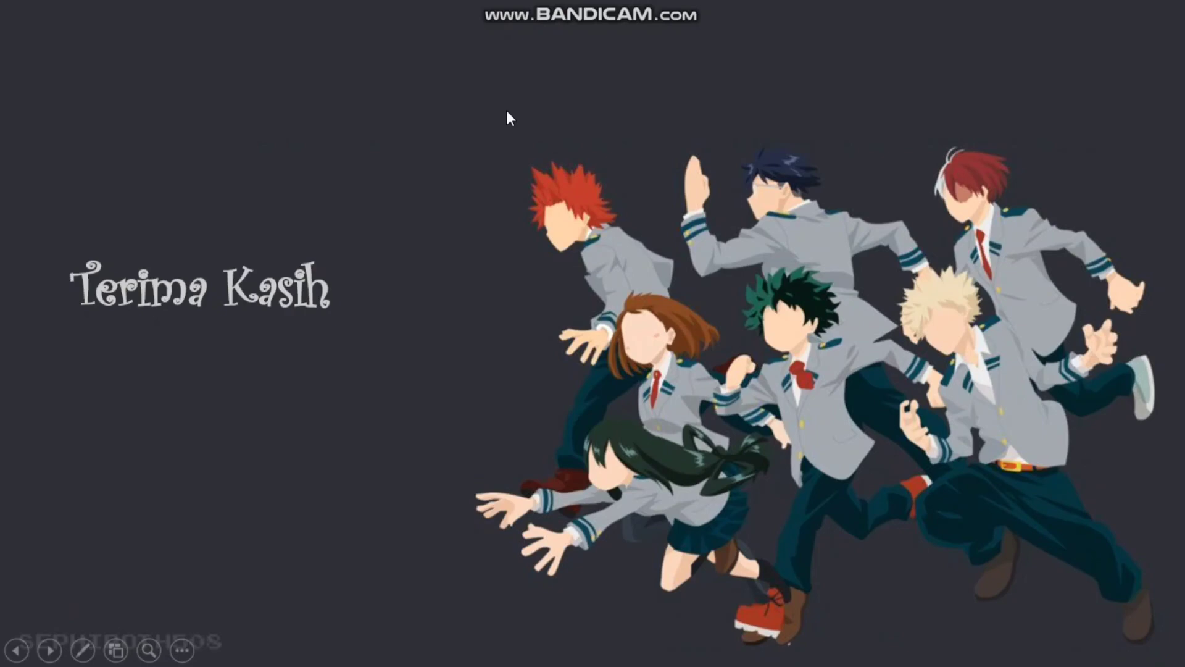